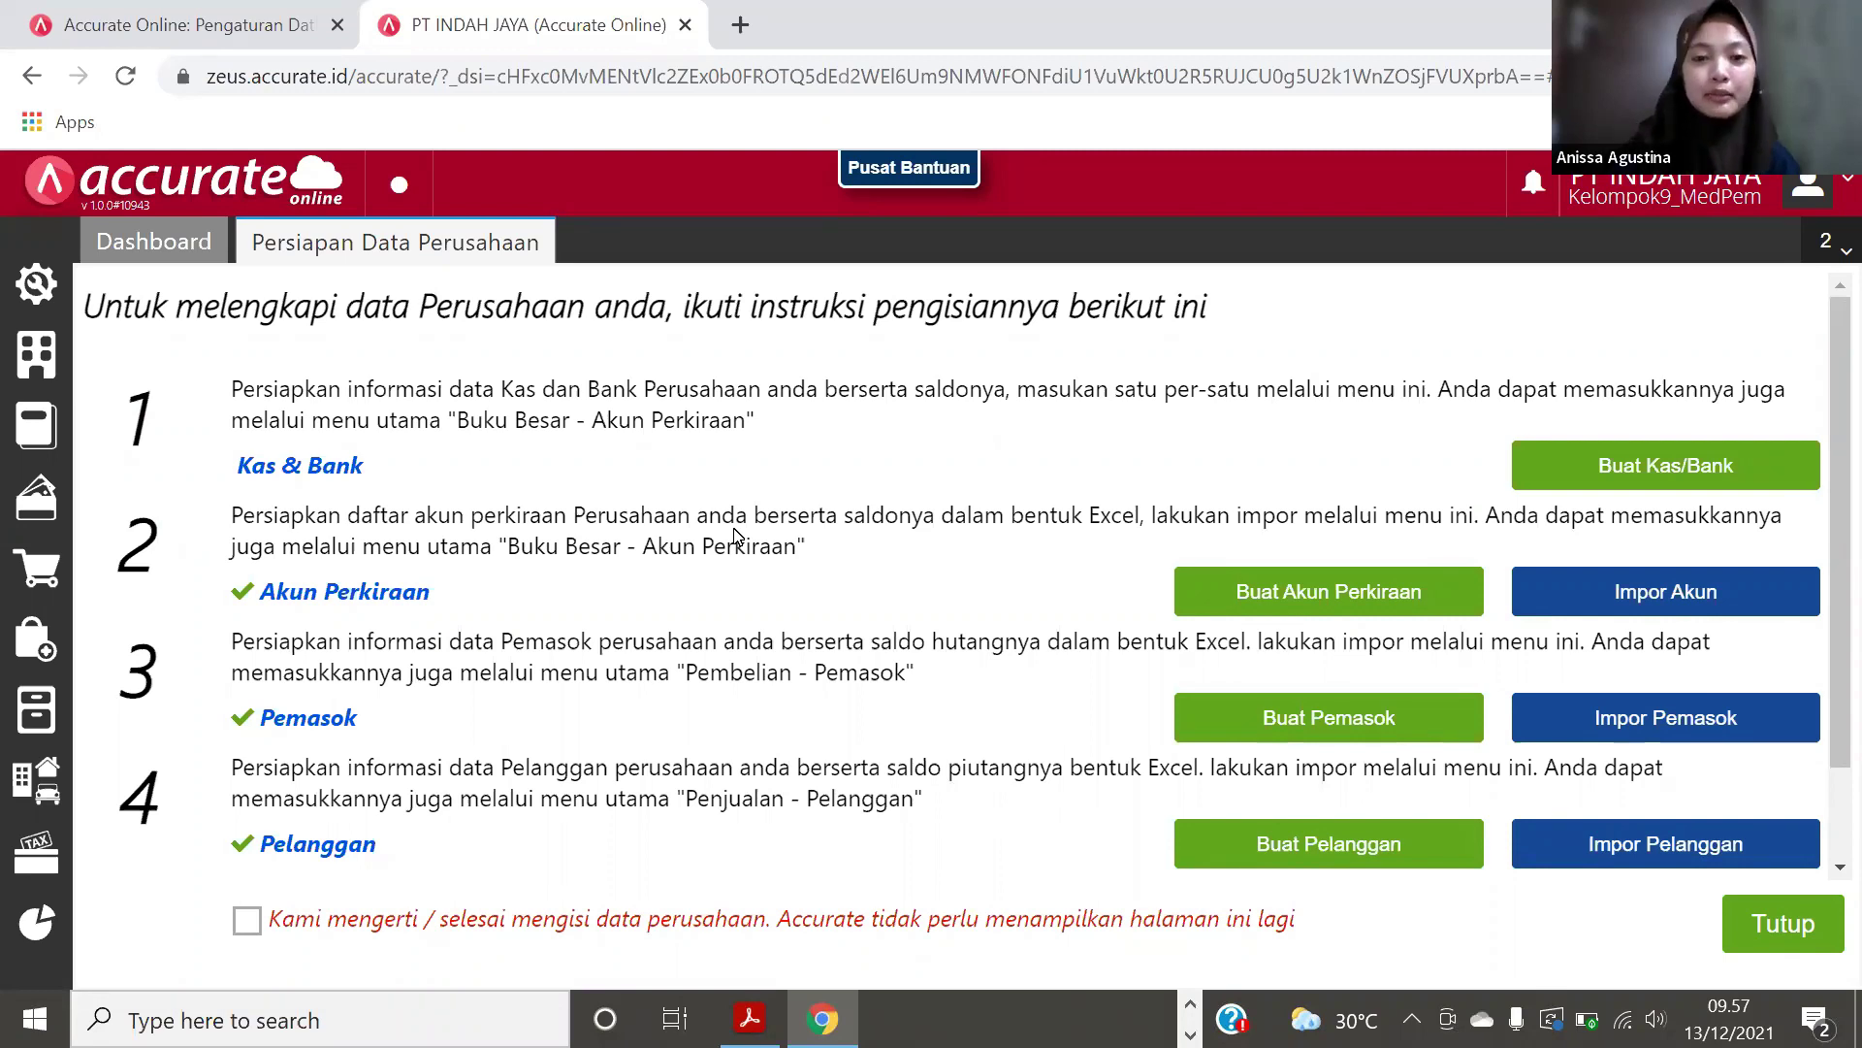
Step: Start a new company tax record of type Pajak Pertambahan Nilai with the description PPN 10%
click(23, 381)
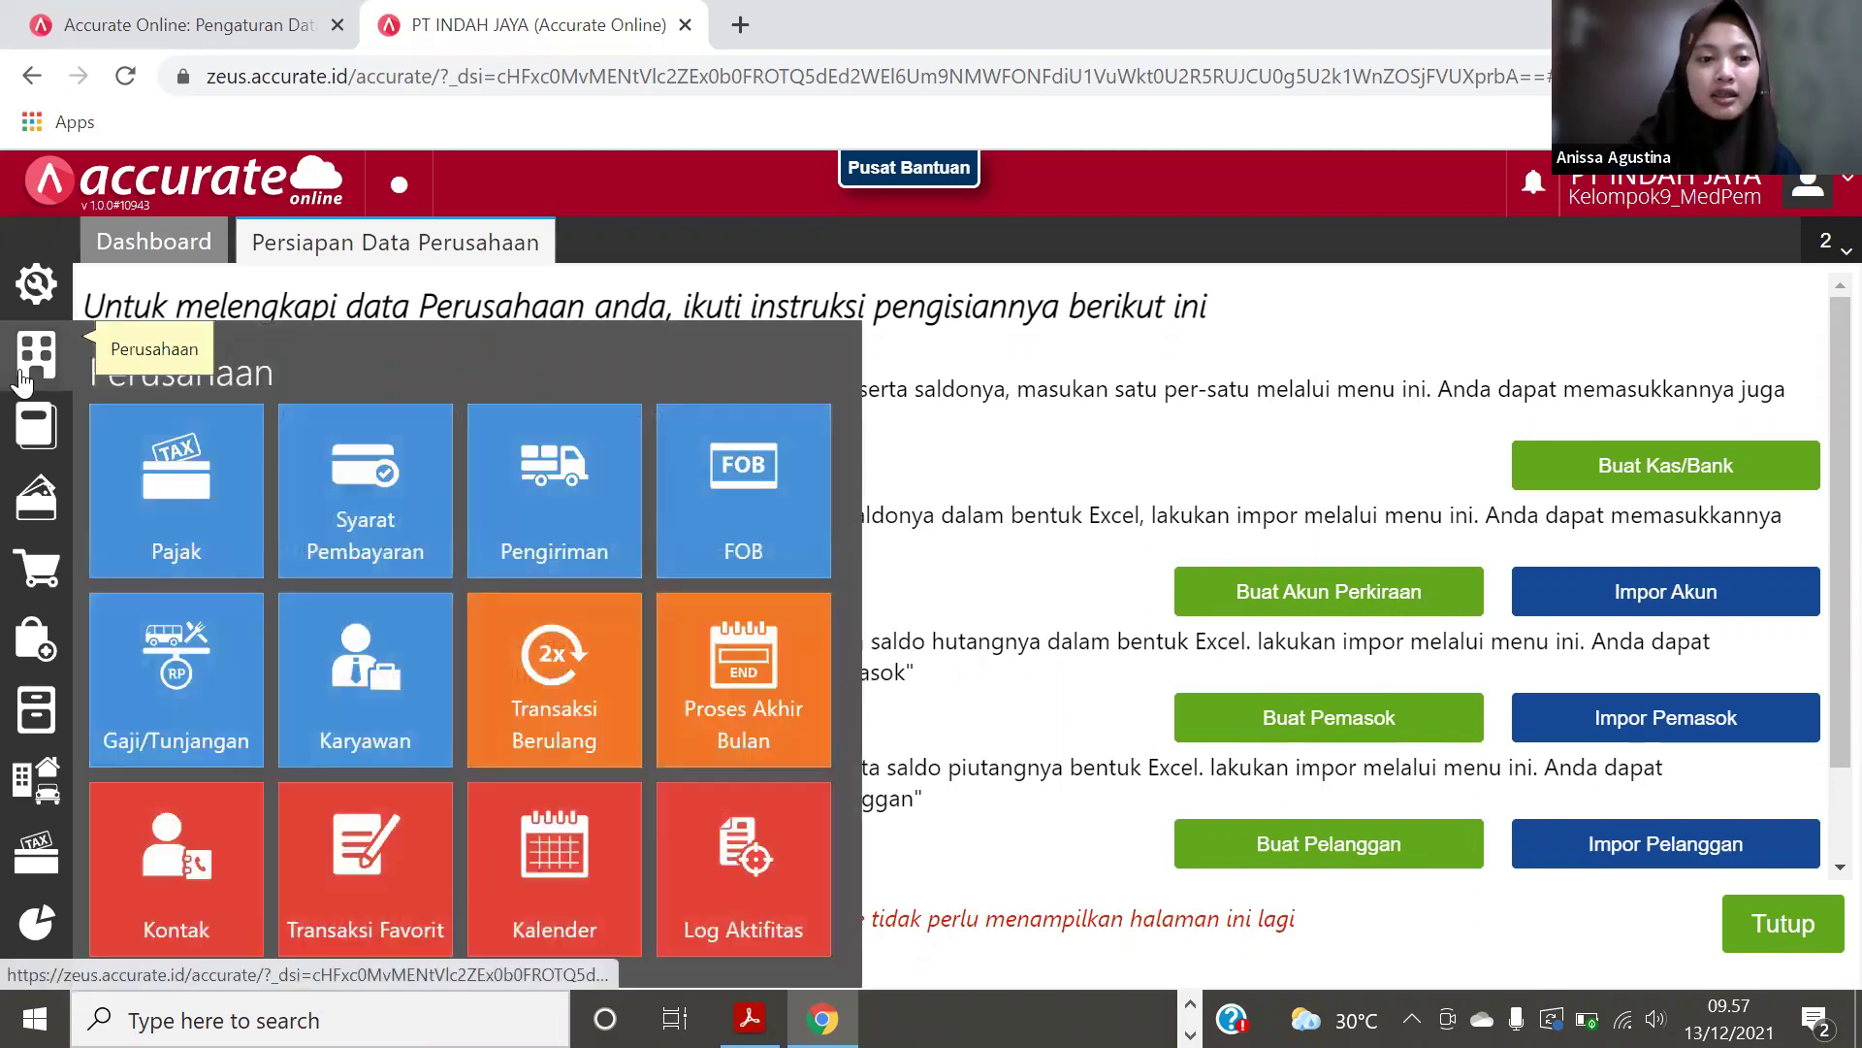
click(194, 522)
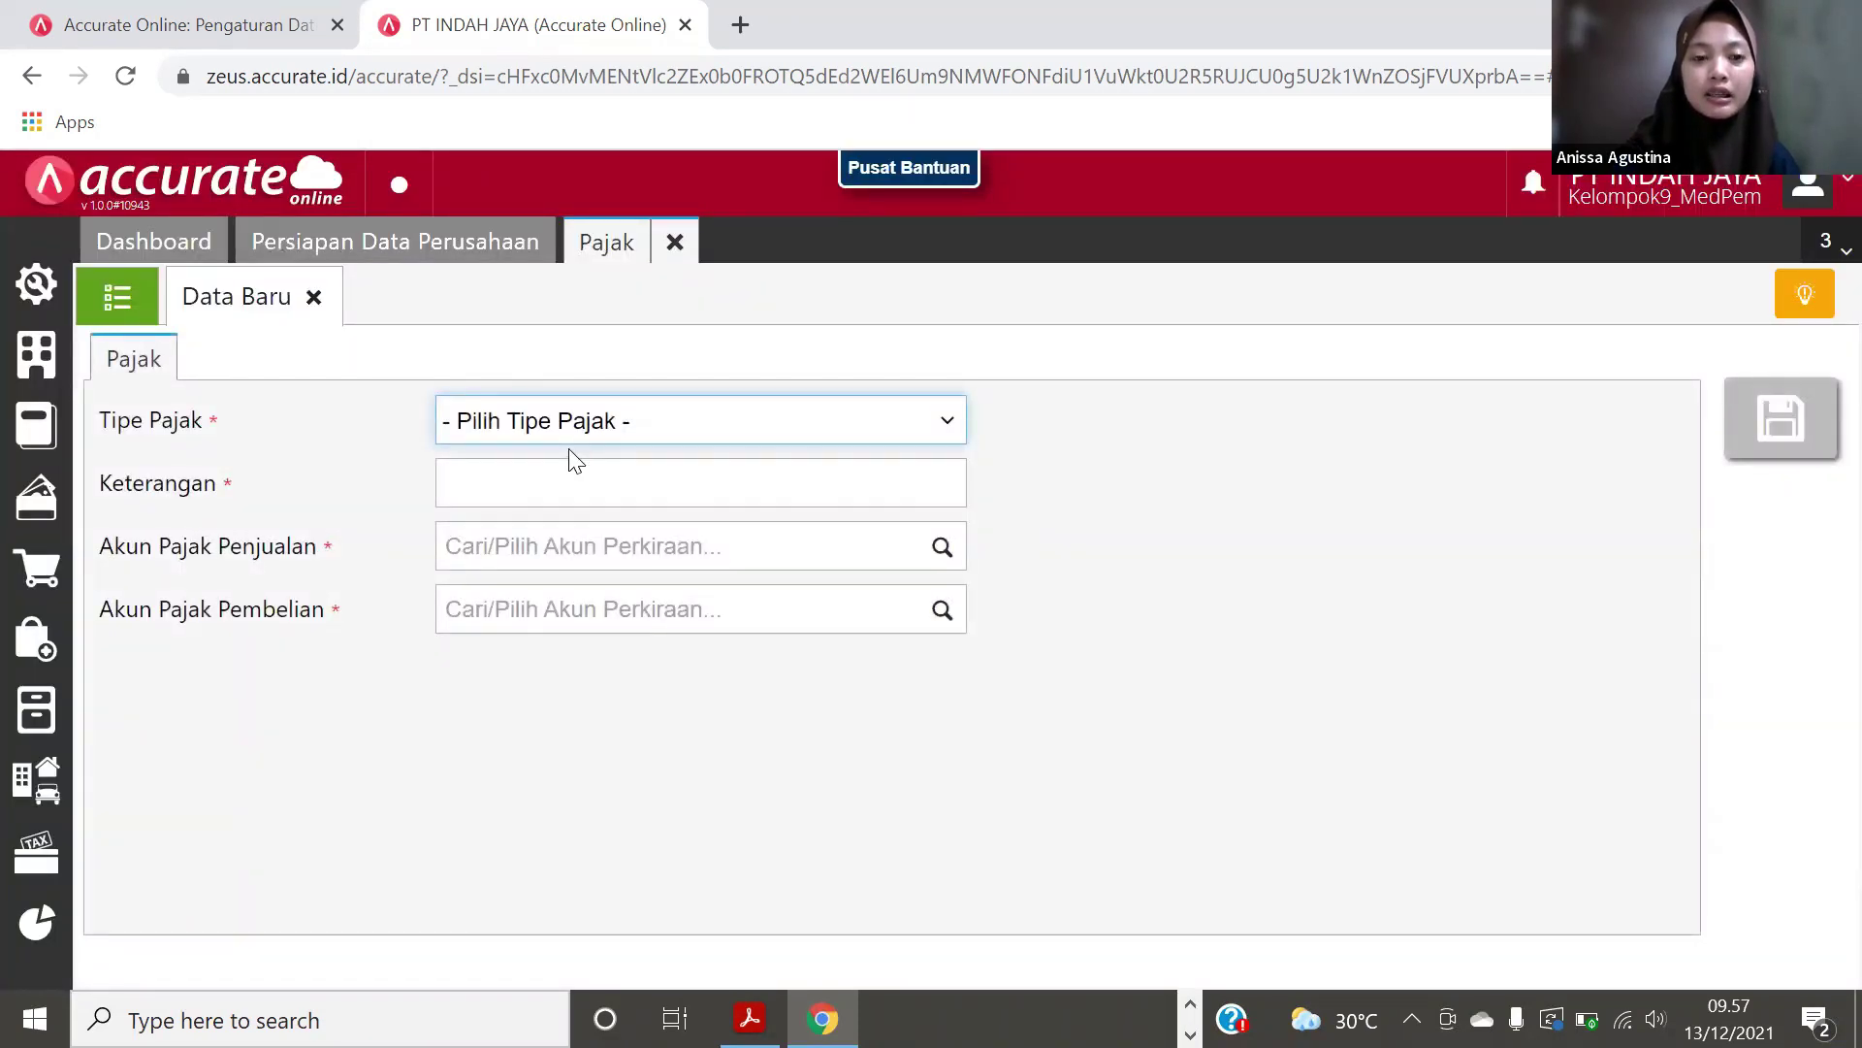
click(599, 436)
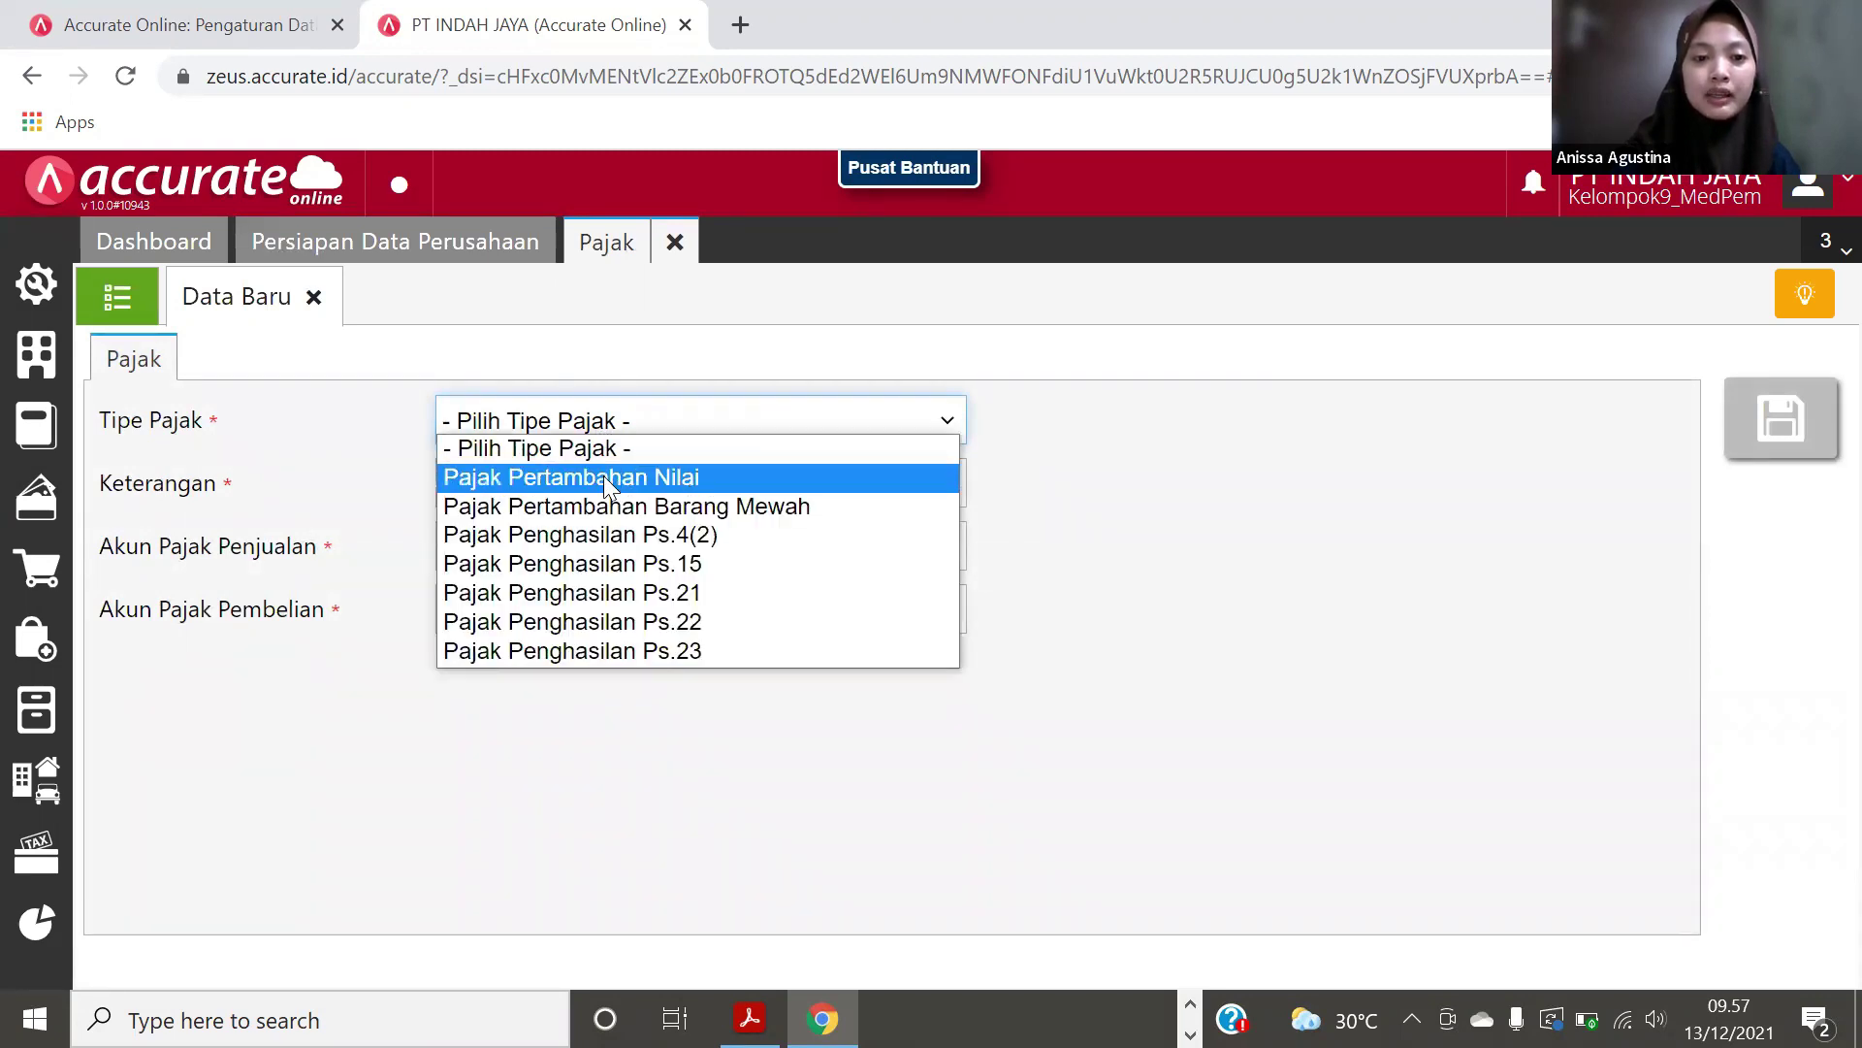
click(603, 475)
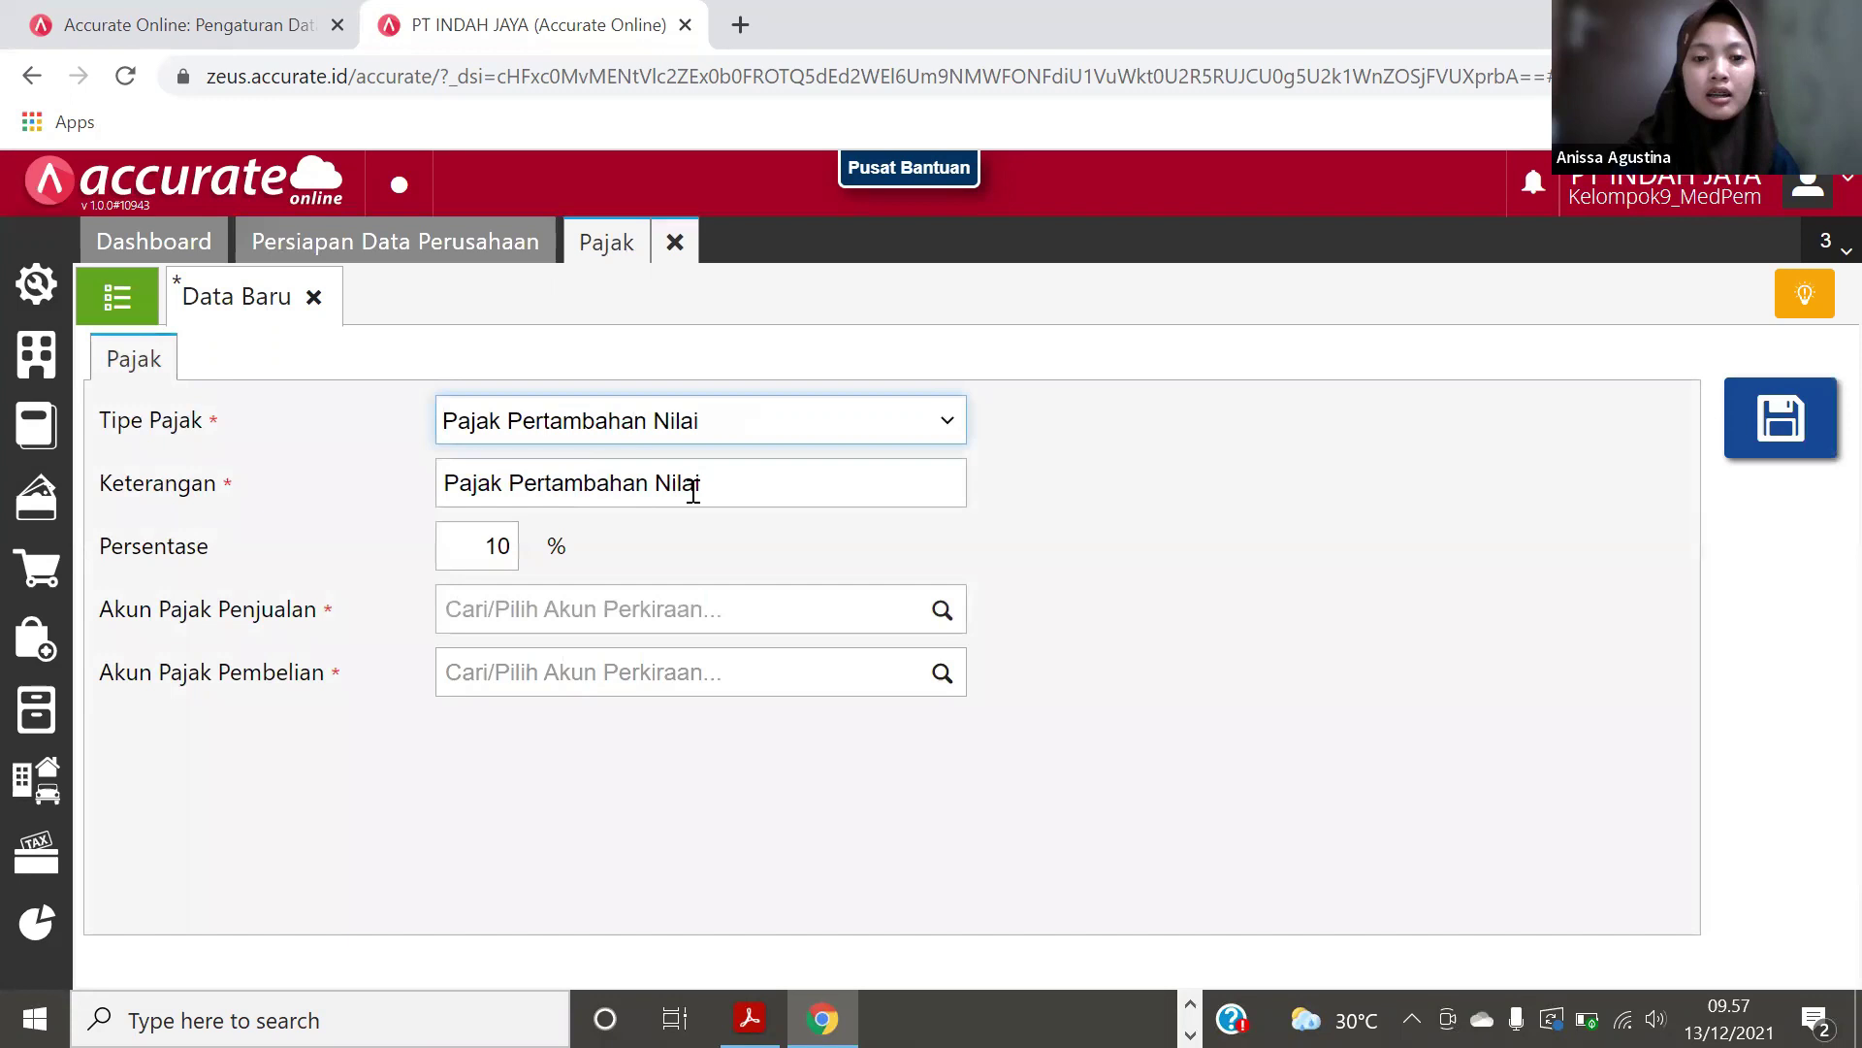
drag(711, 486, 431, 485)
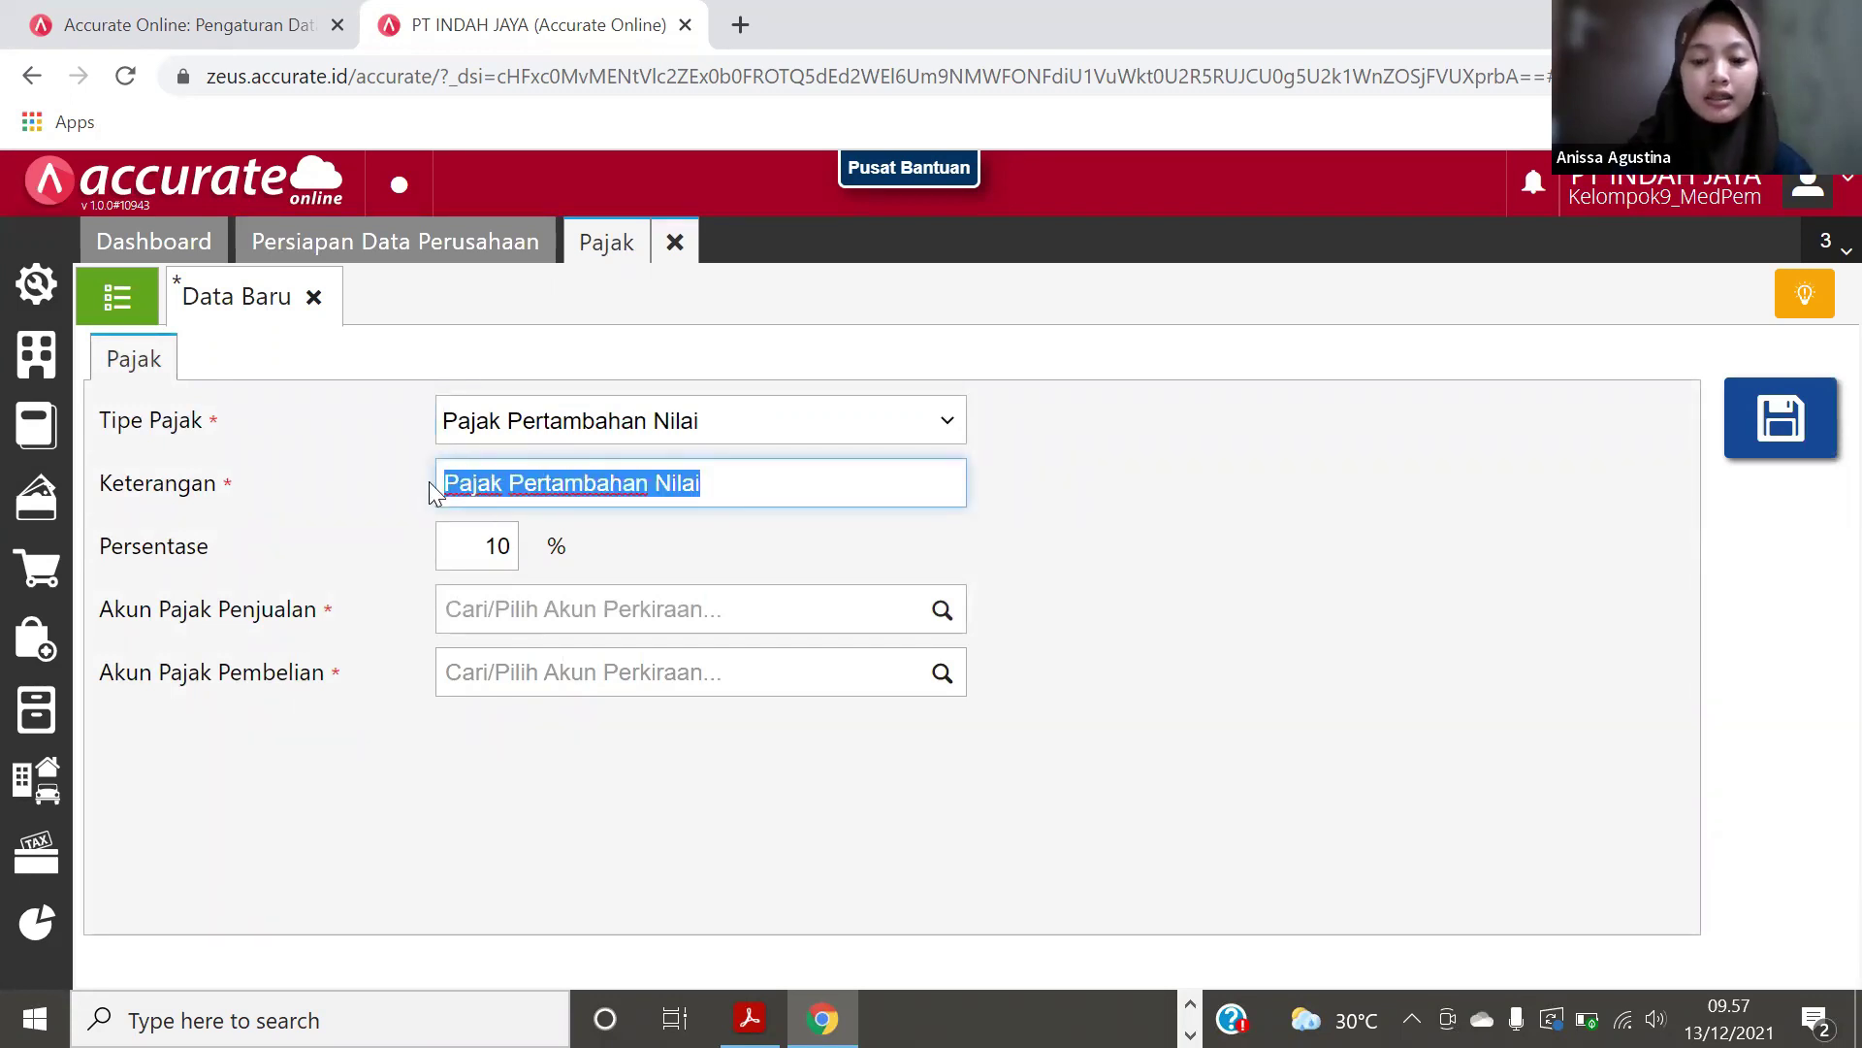
text(PPN 10%)
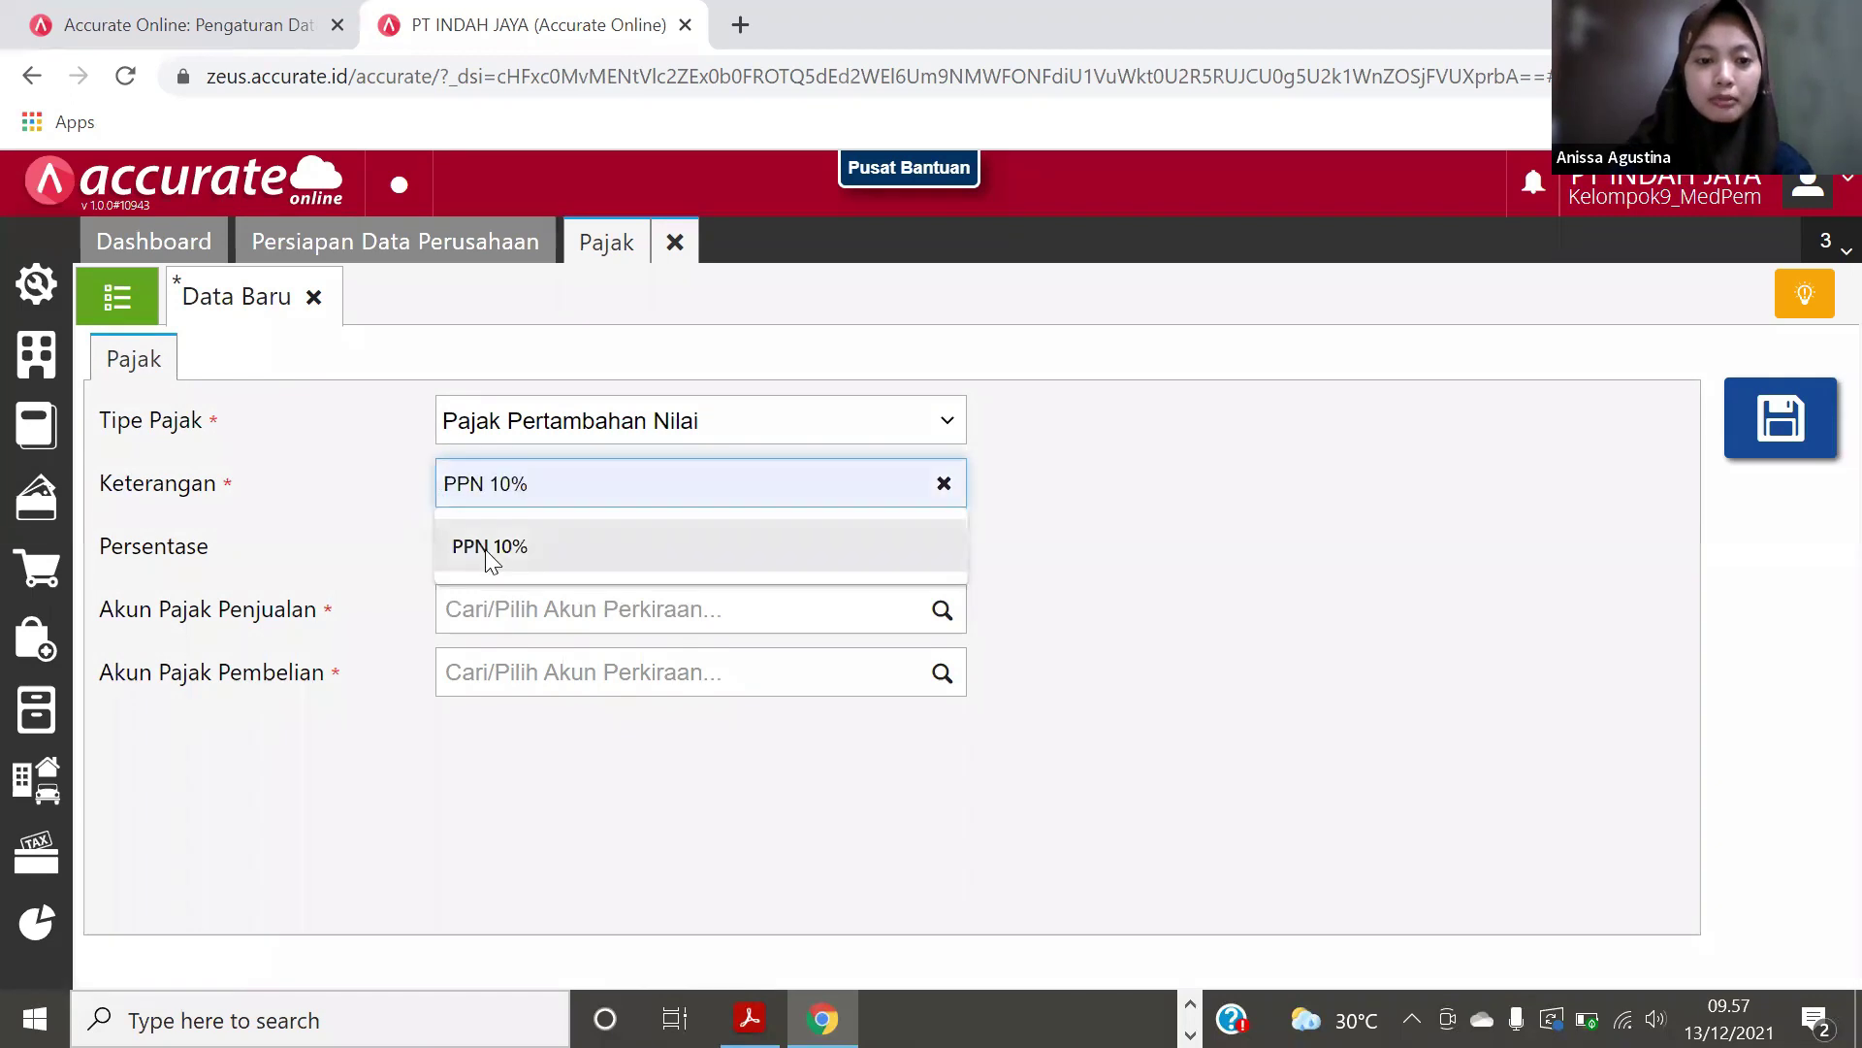
click(491, 546)
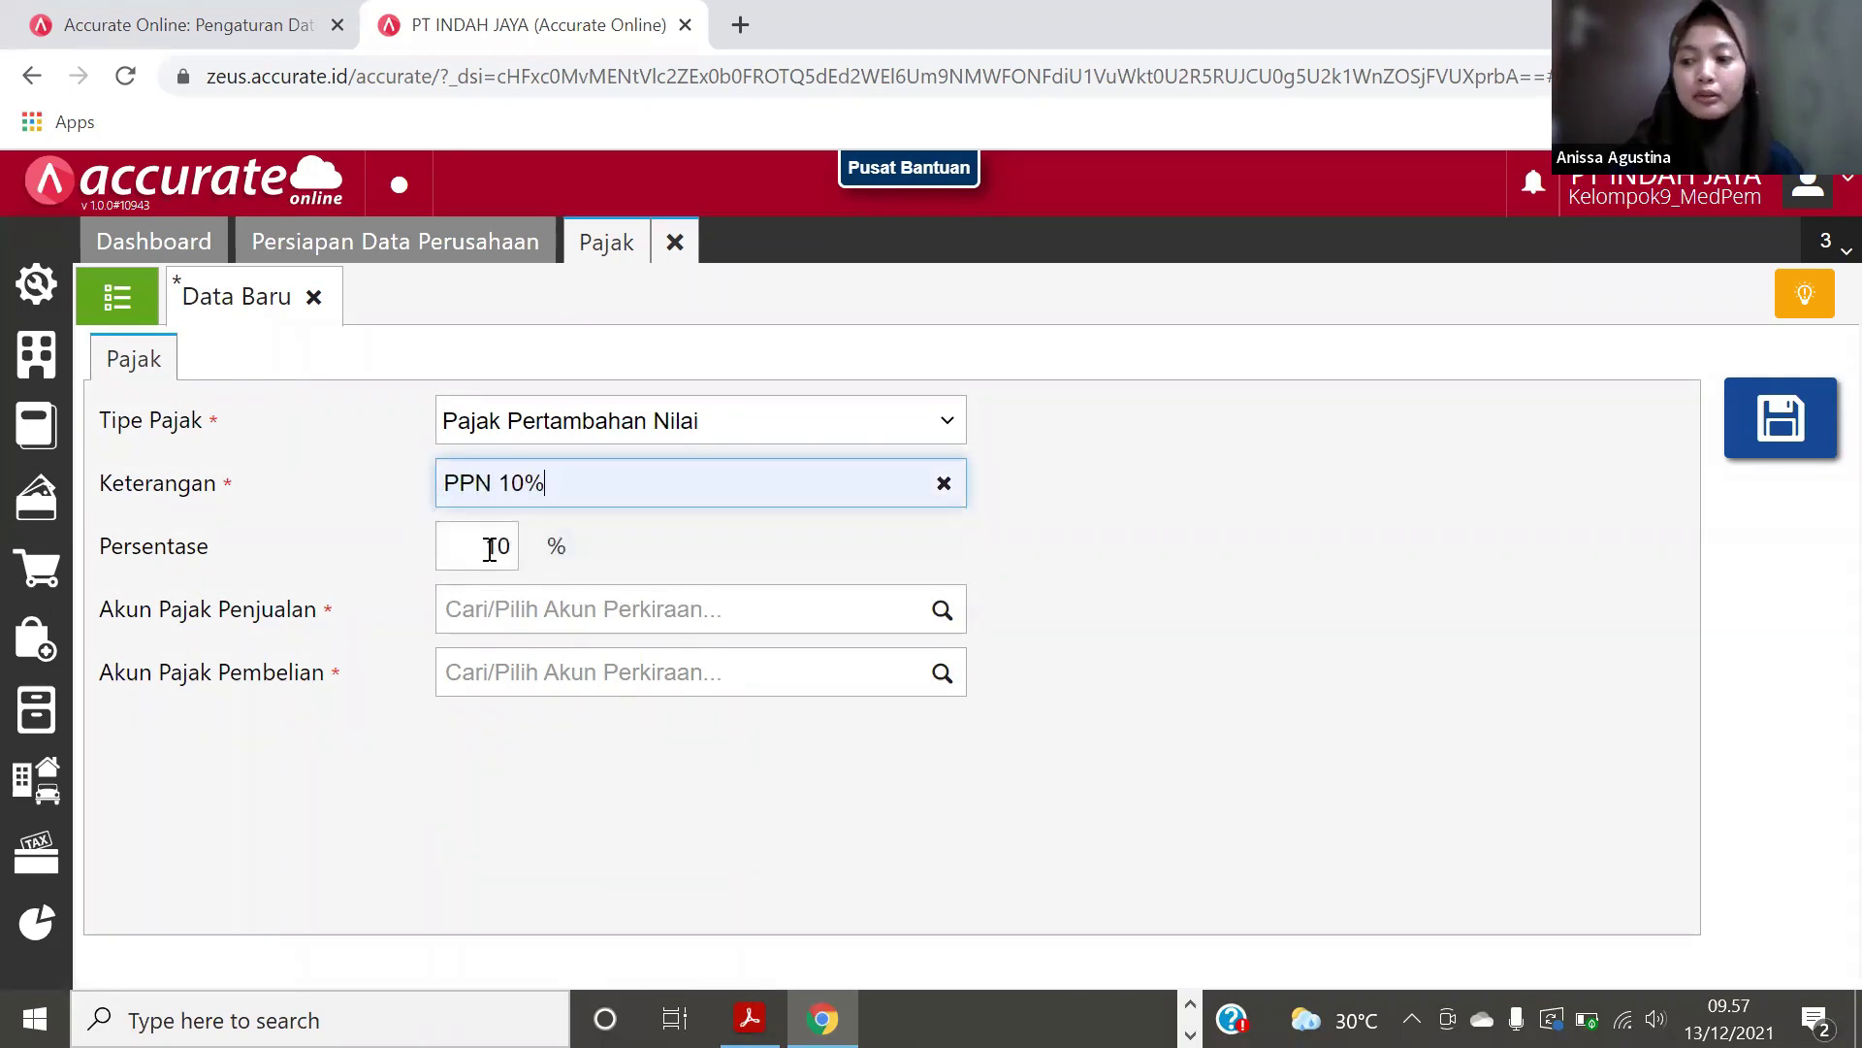
Step: Set the tax record's sales tax account (Akun Pajak Penjualan) to [2100-001] VAT OUT
click(534, 604)
text(VAT)
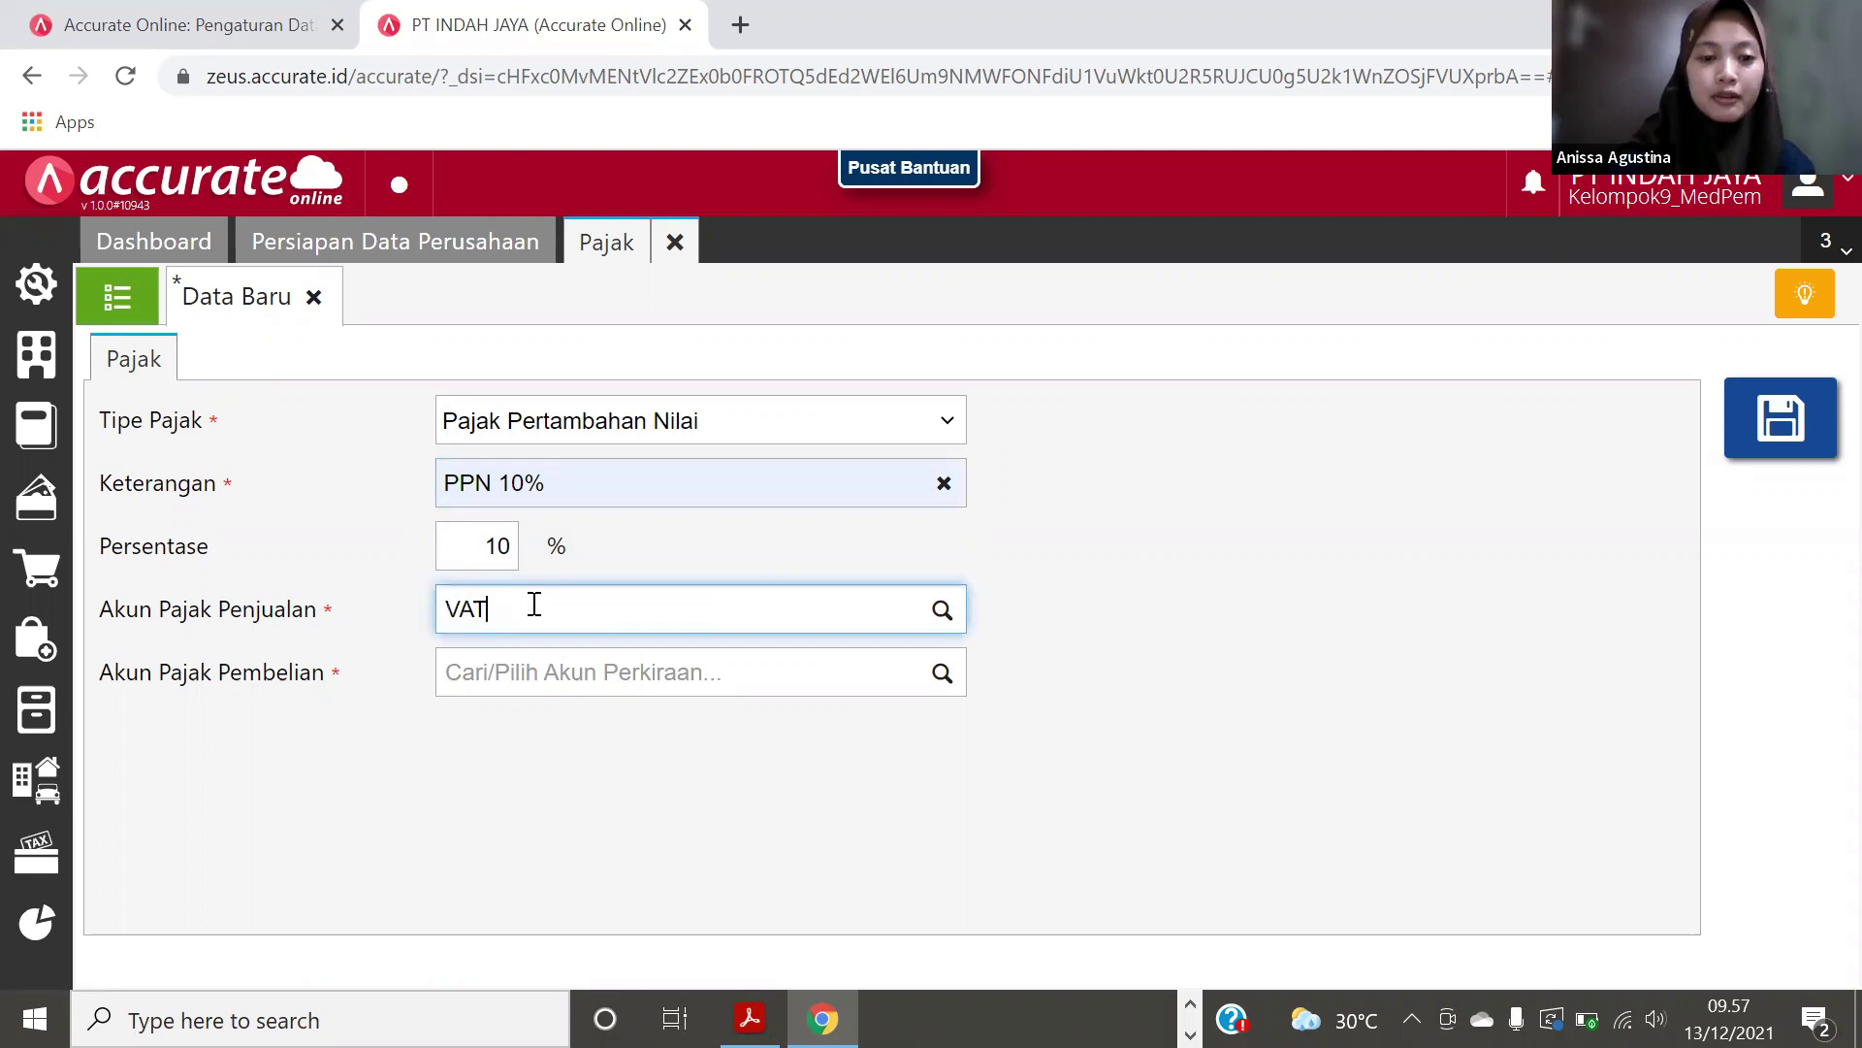
text( OT)
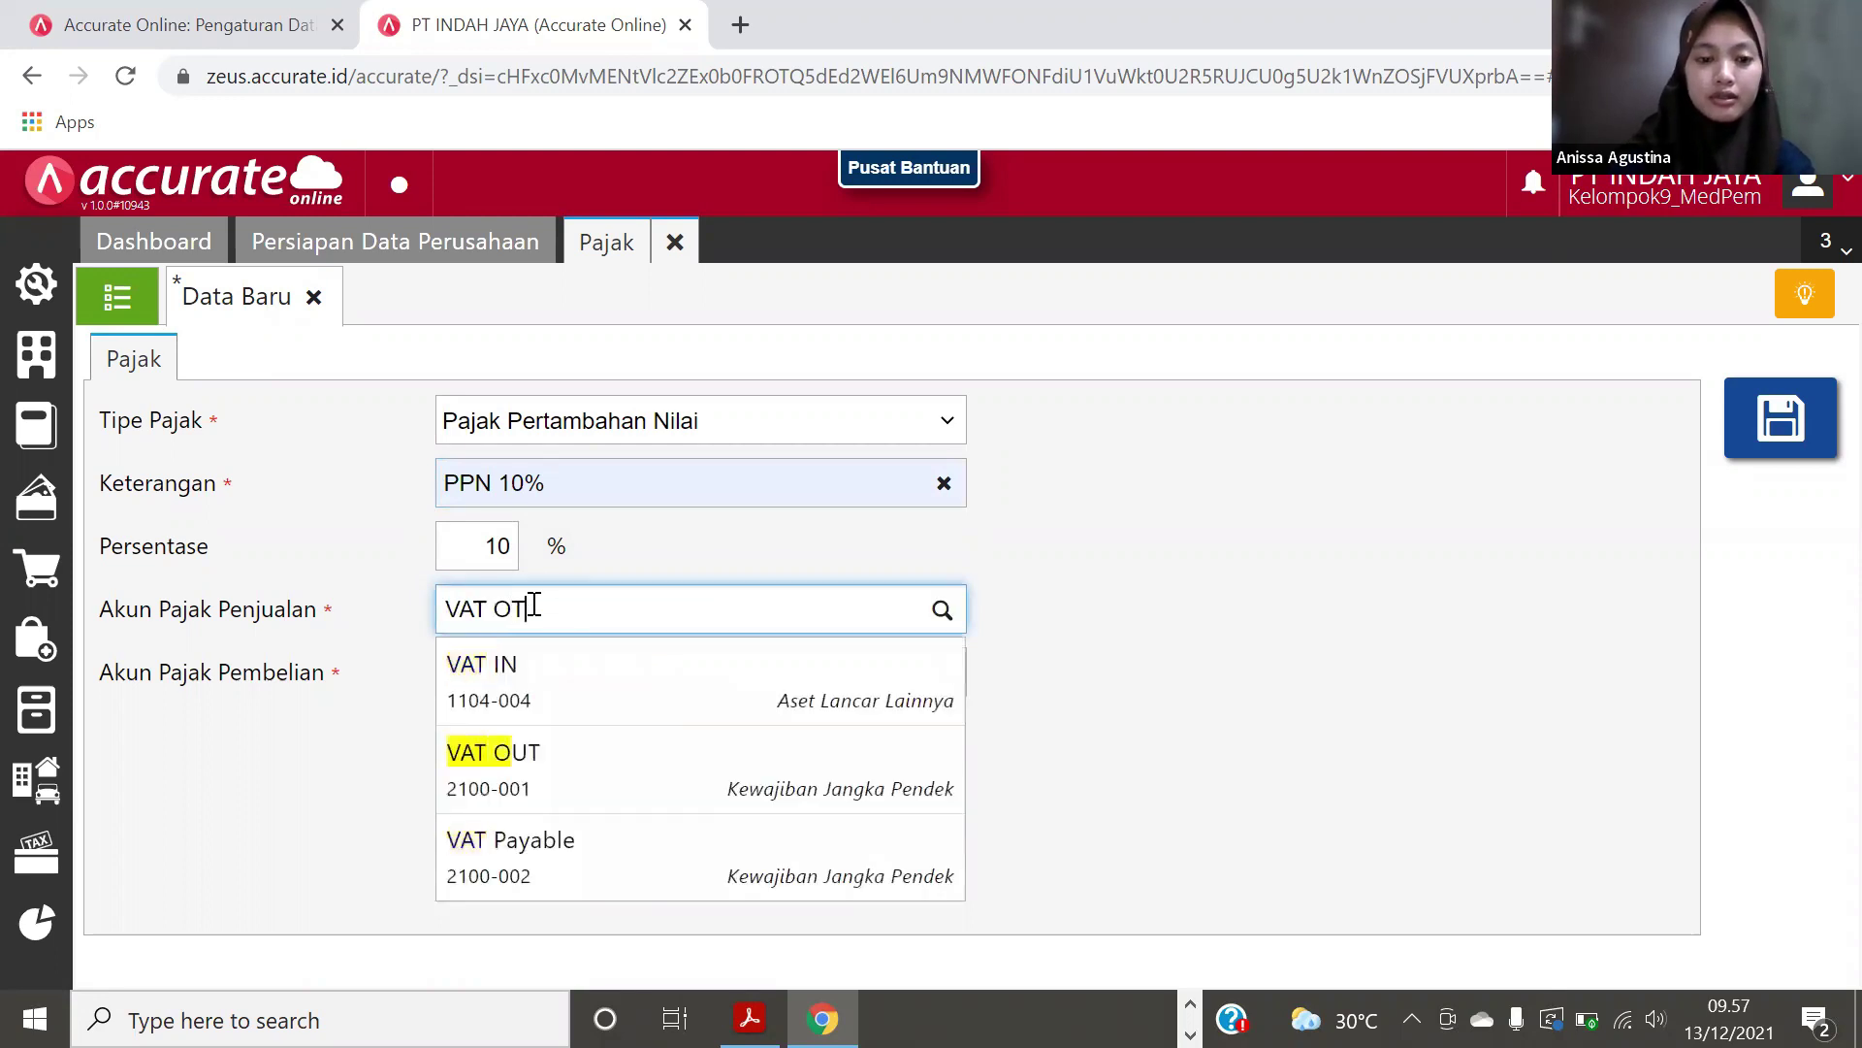
key(BackSpace)
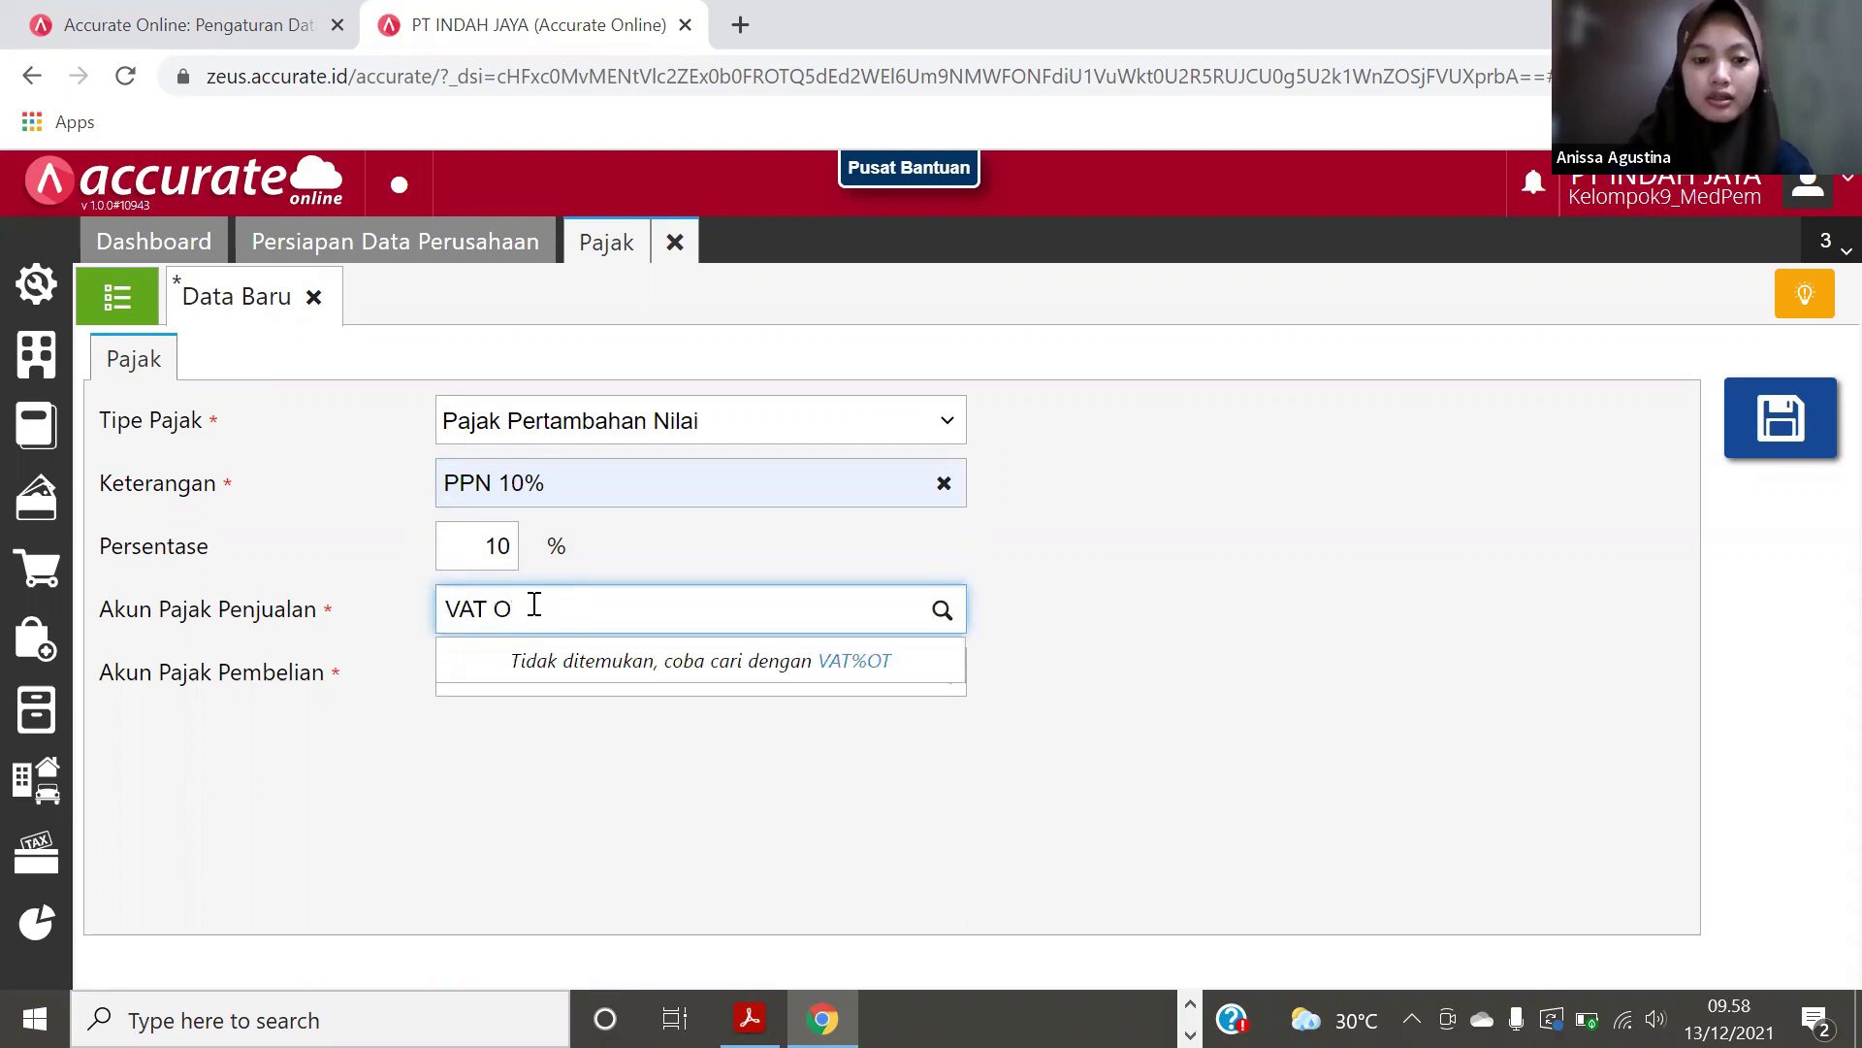
key(BackSpace)
text(U)
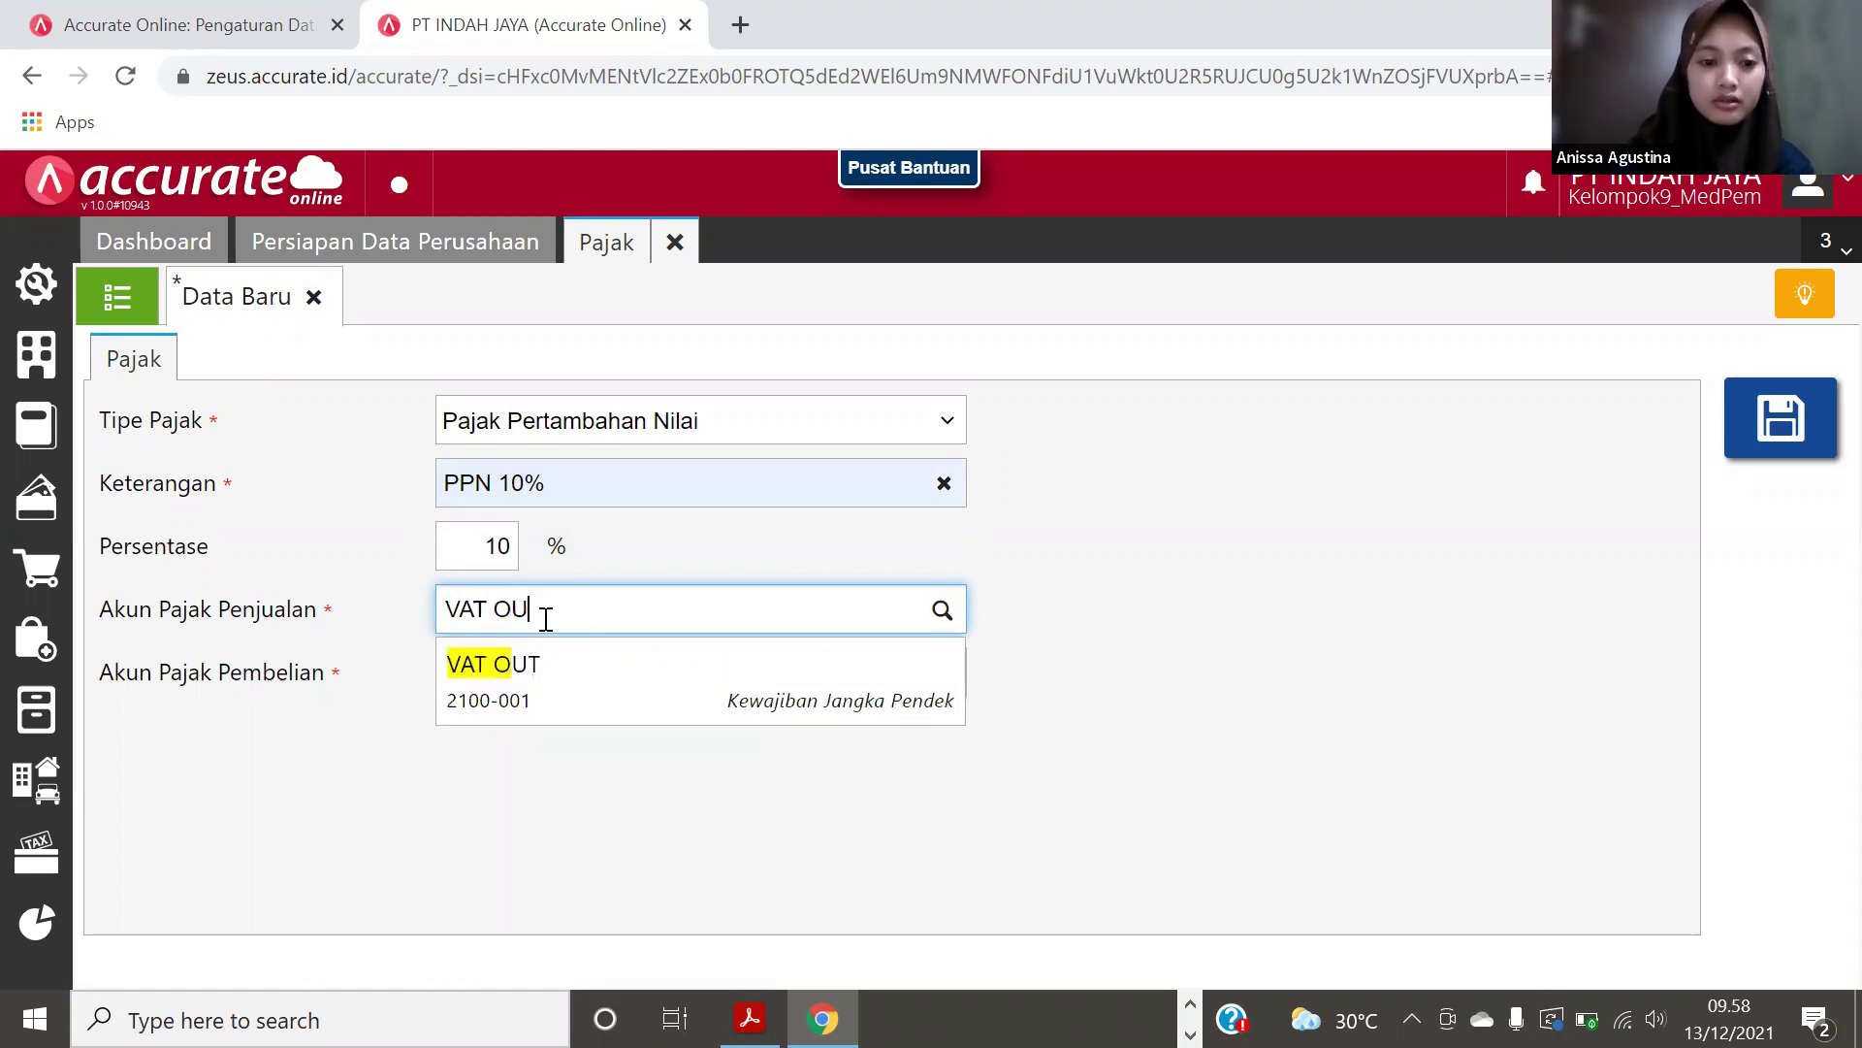
click(536, 669)
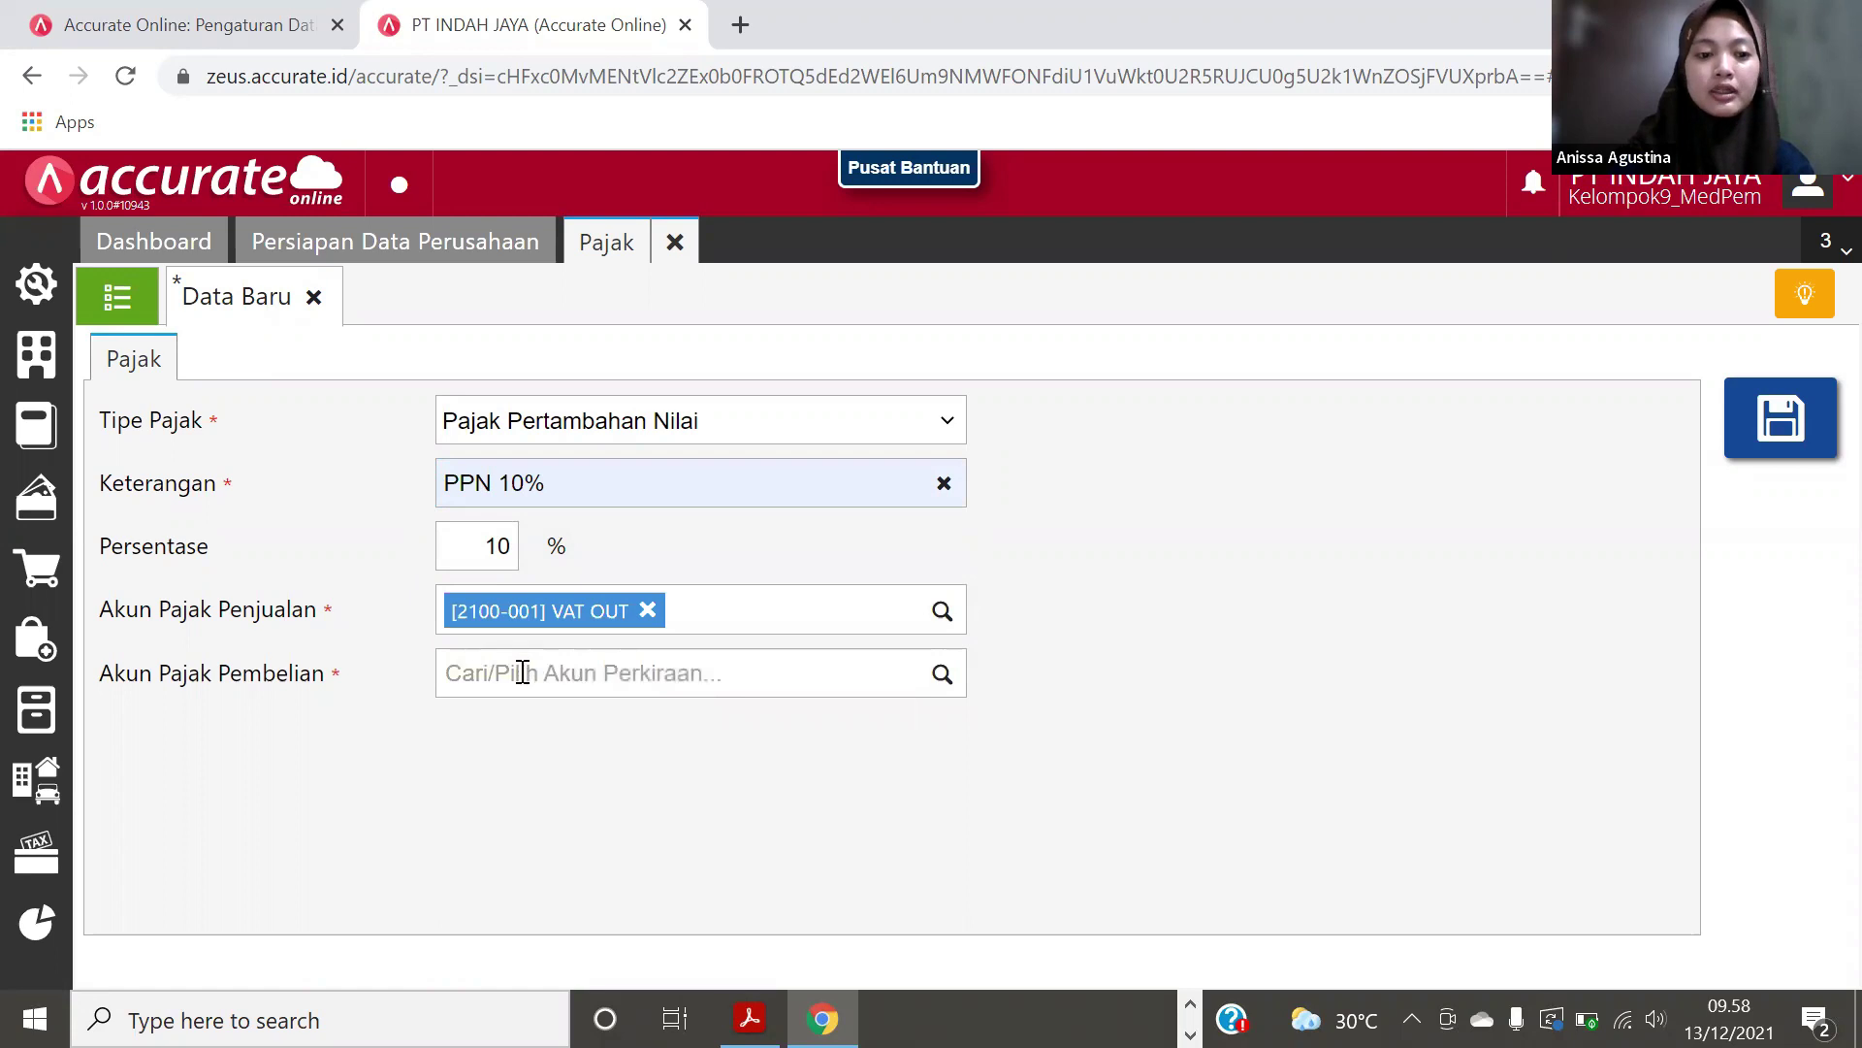
Step: Set the tax record's purchase tax account (Akun Pajak Pembelian) to VAT IN
click(522, 672)
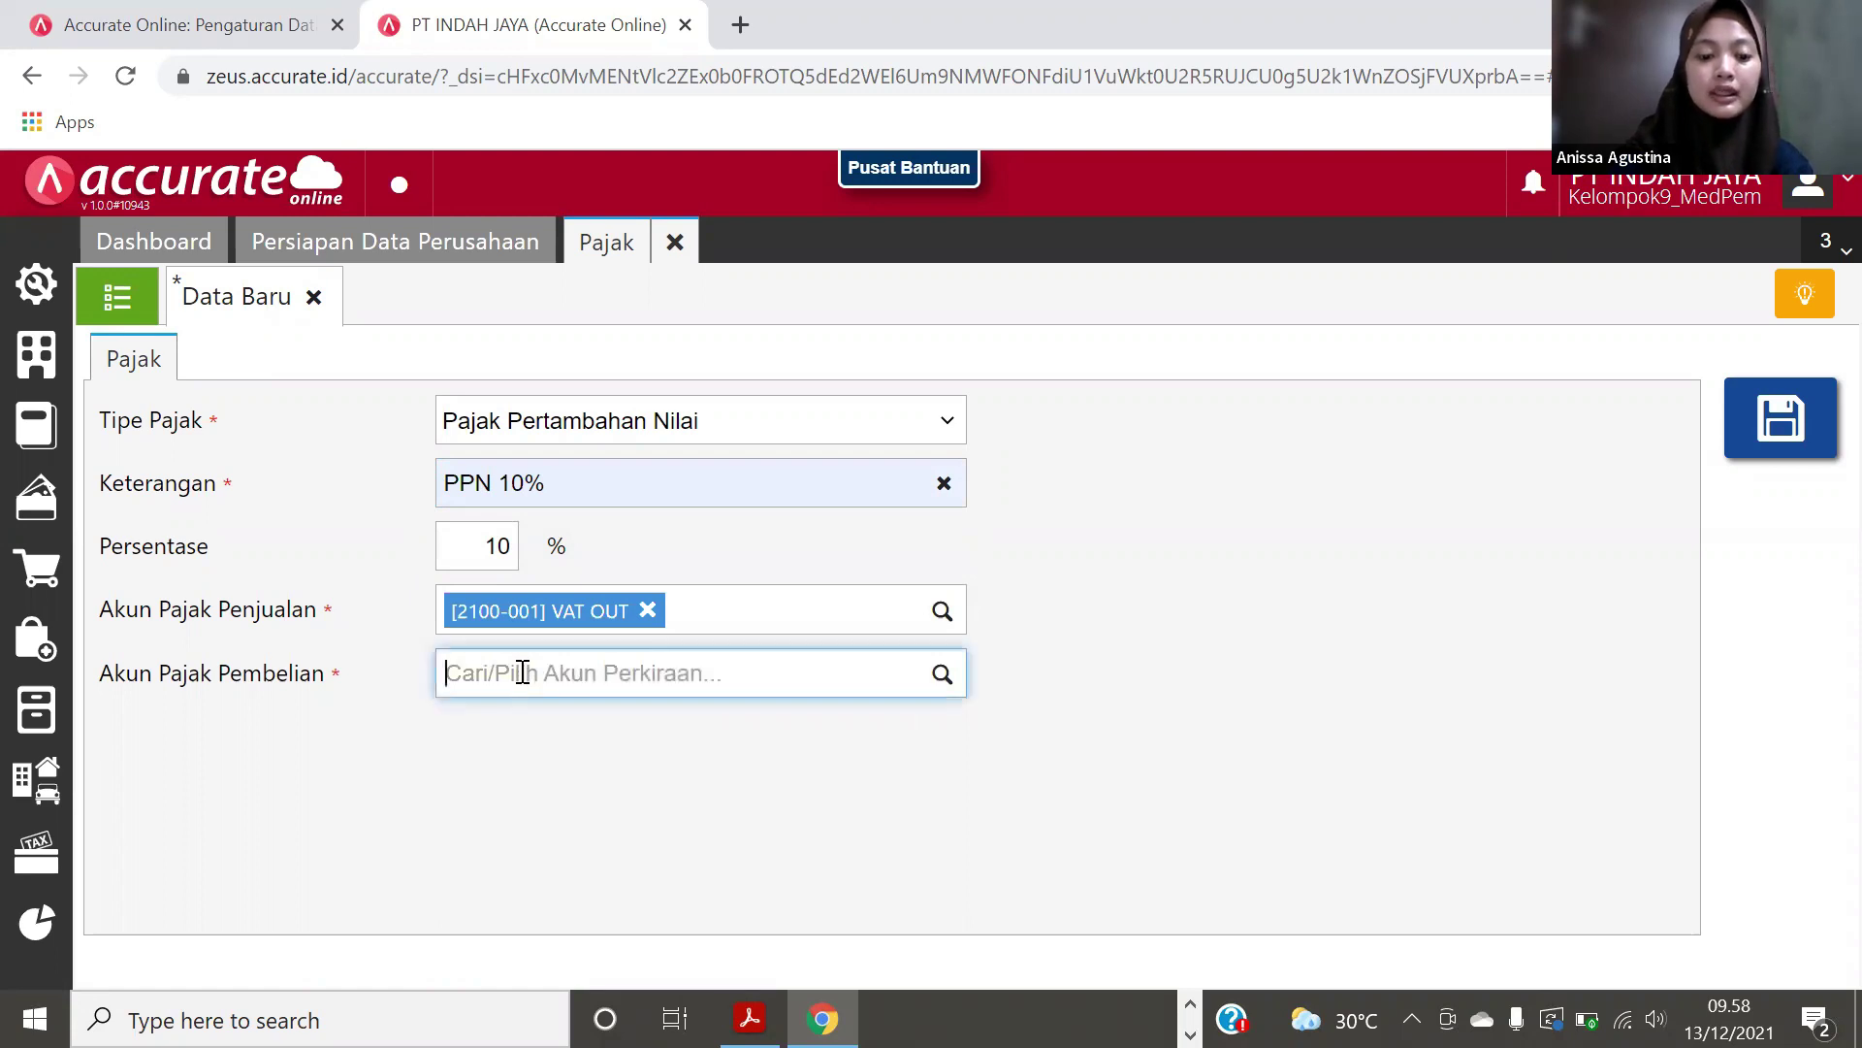
text(VAT)
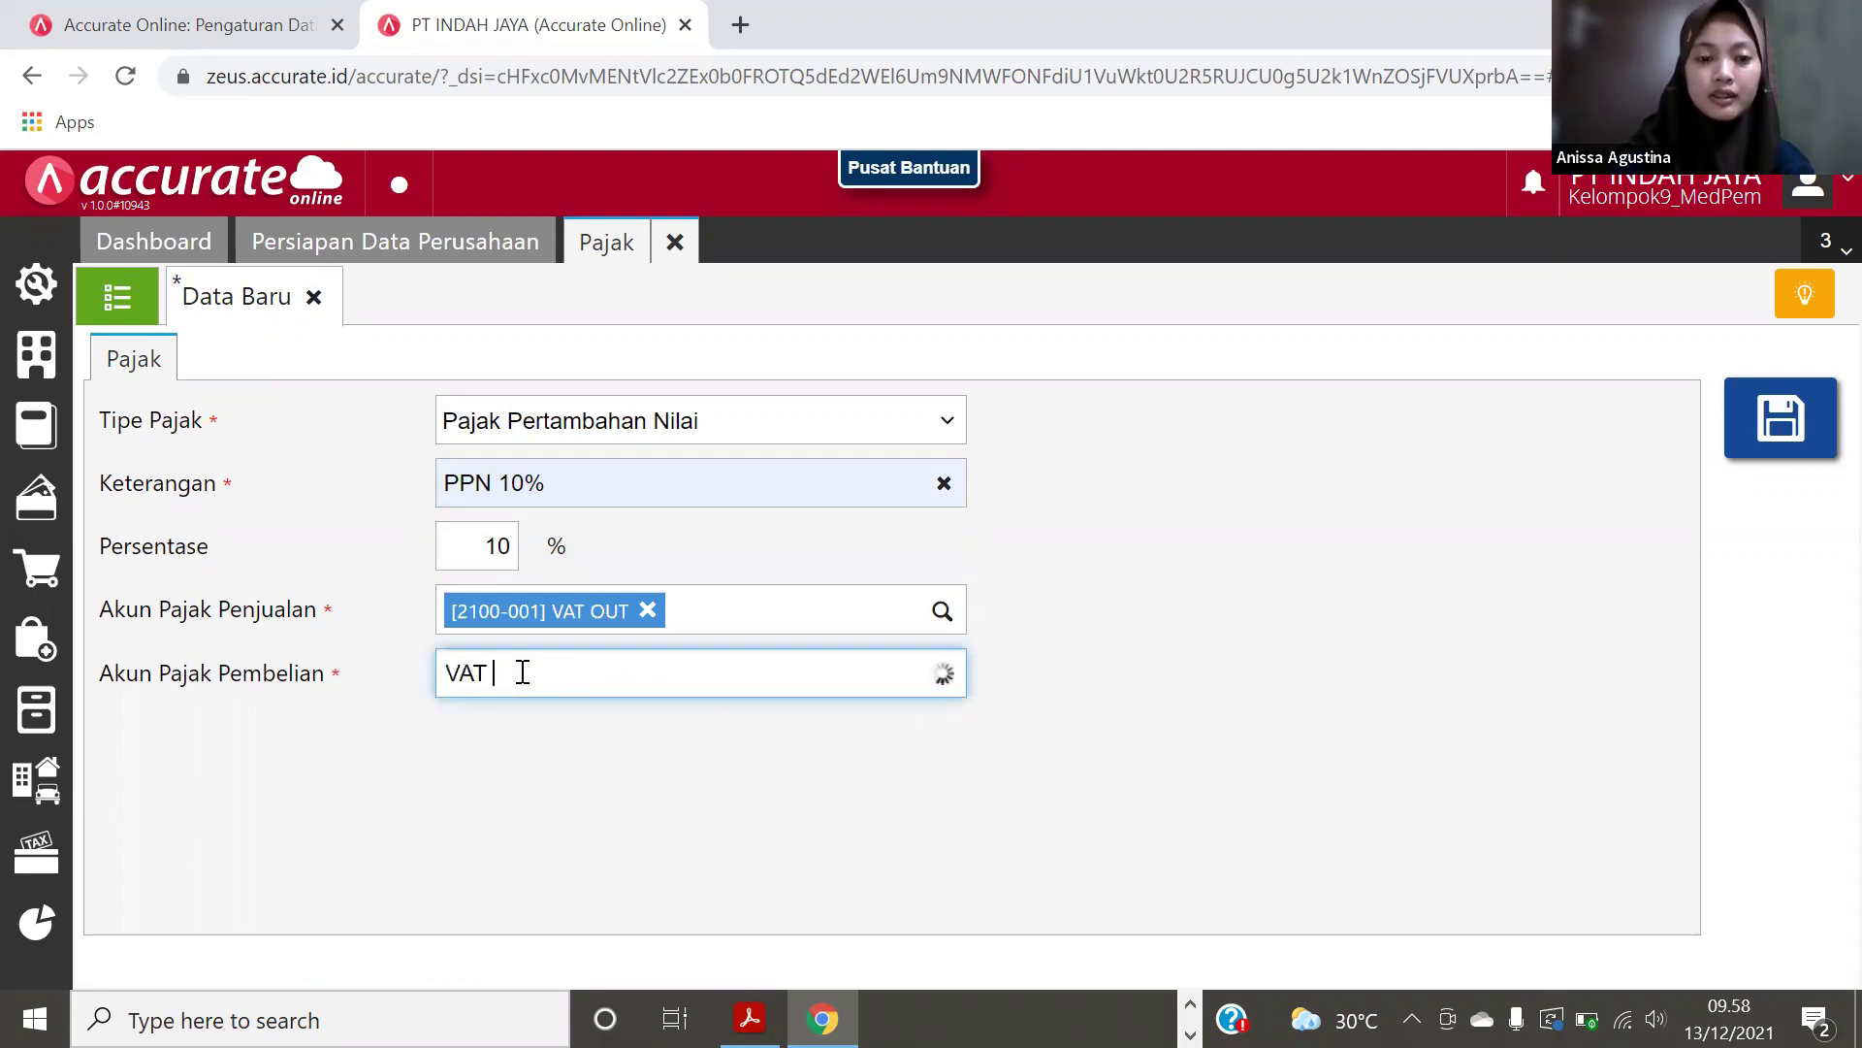
click(524, 737)
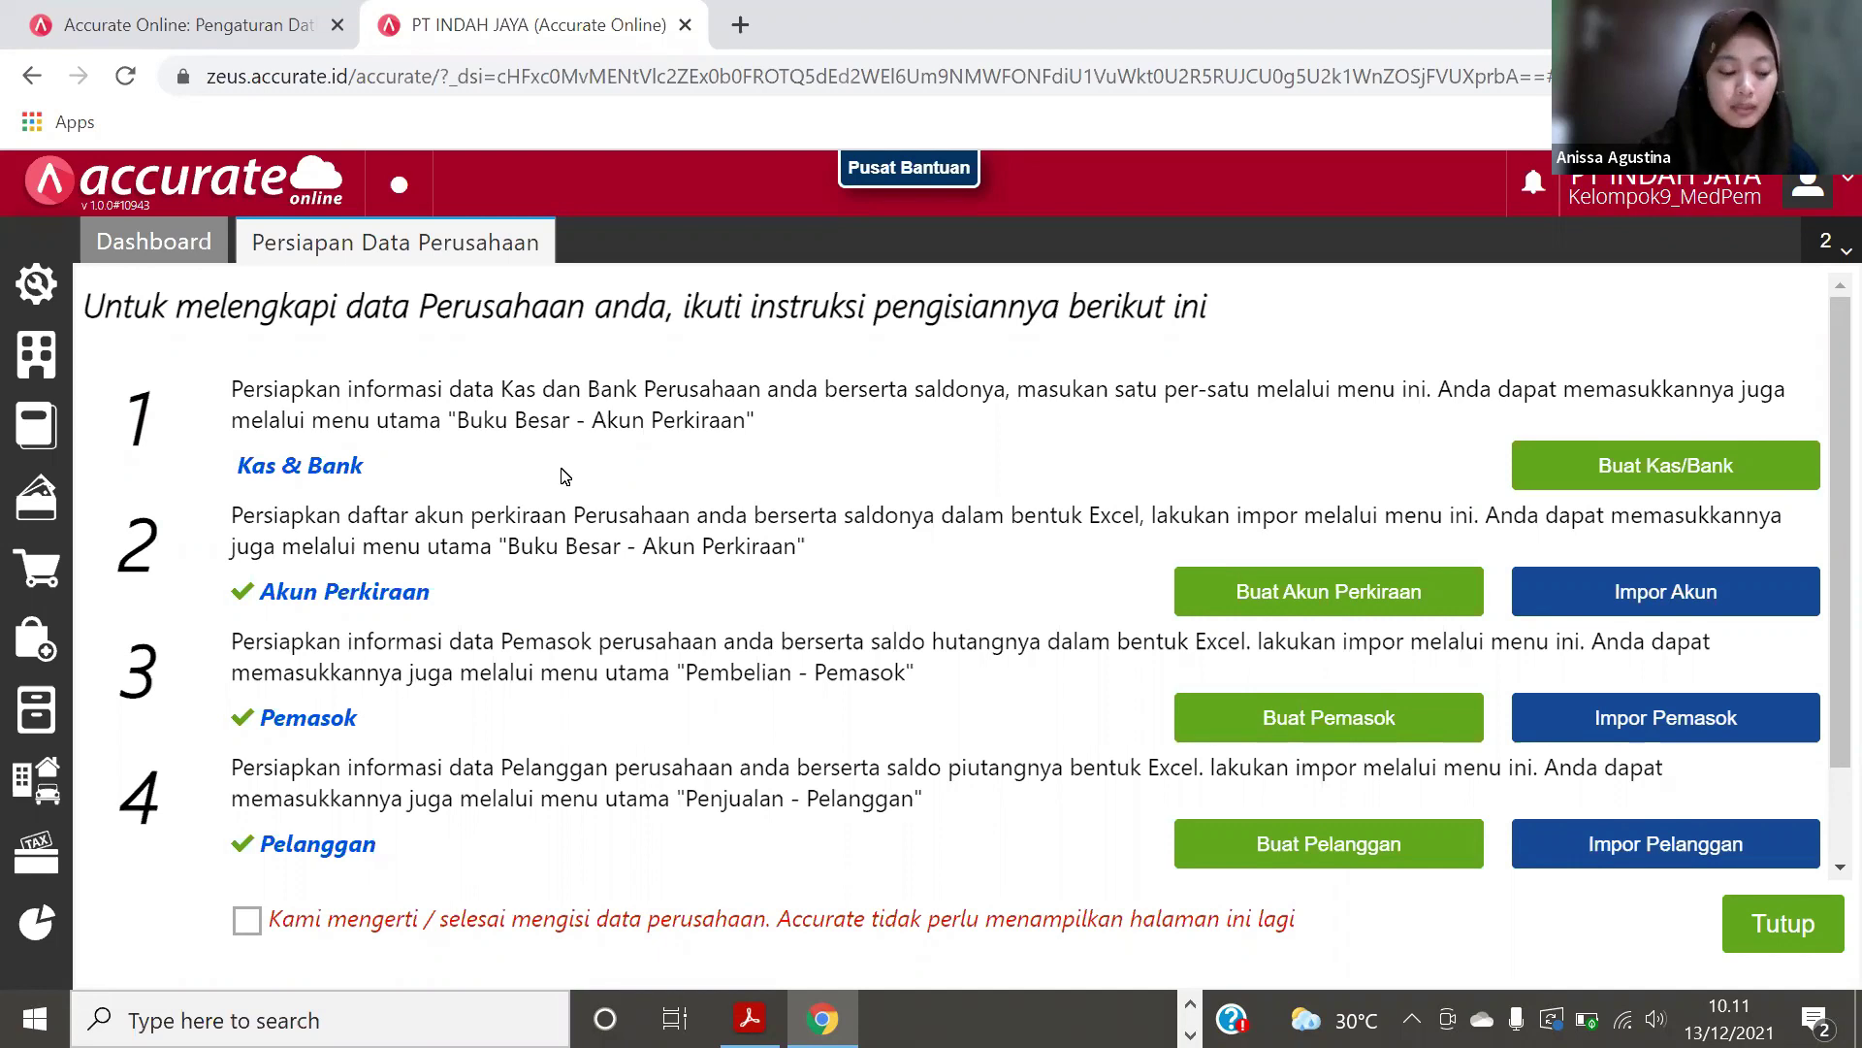
Step: Create and save a fixed-asset tax category named Bangunan Permanen with an estimated life of 20 years
click(32, 788)
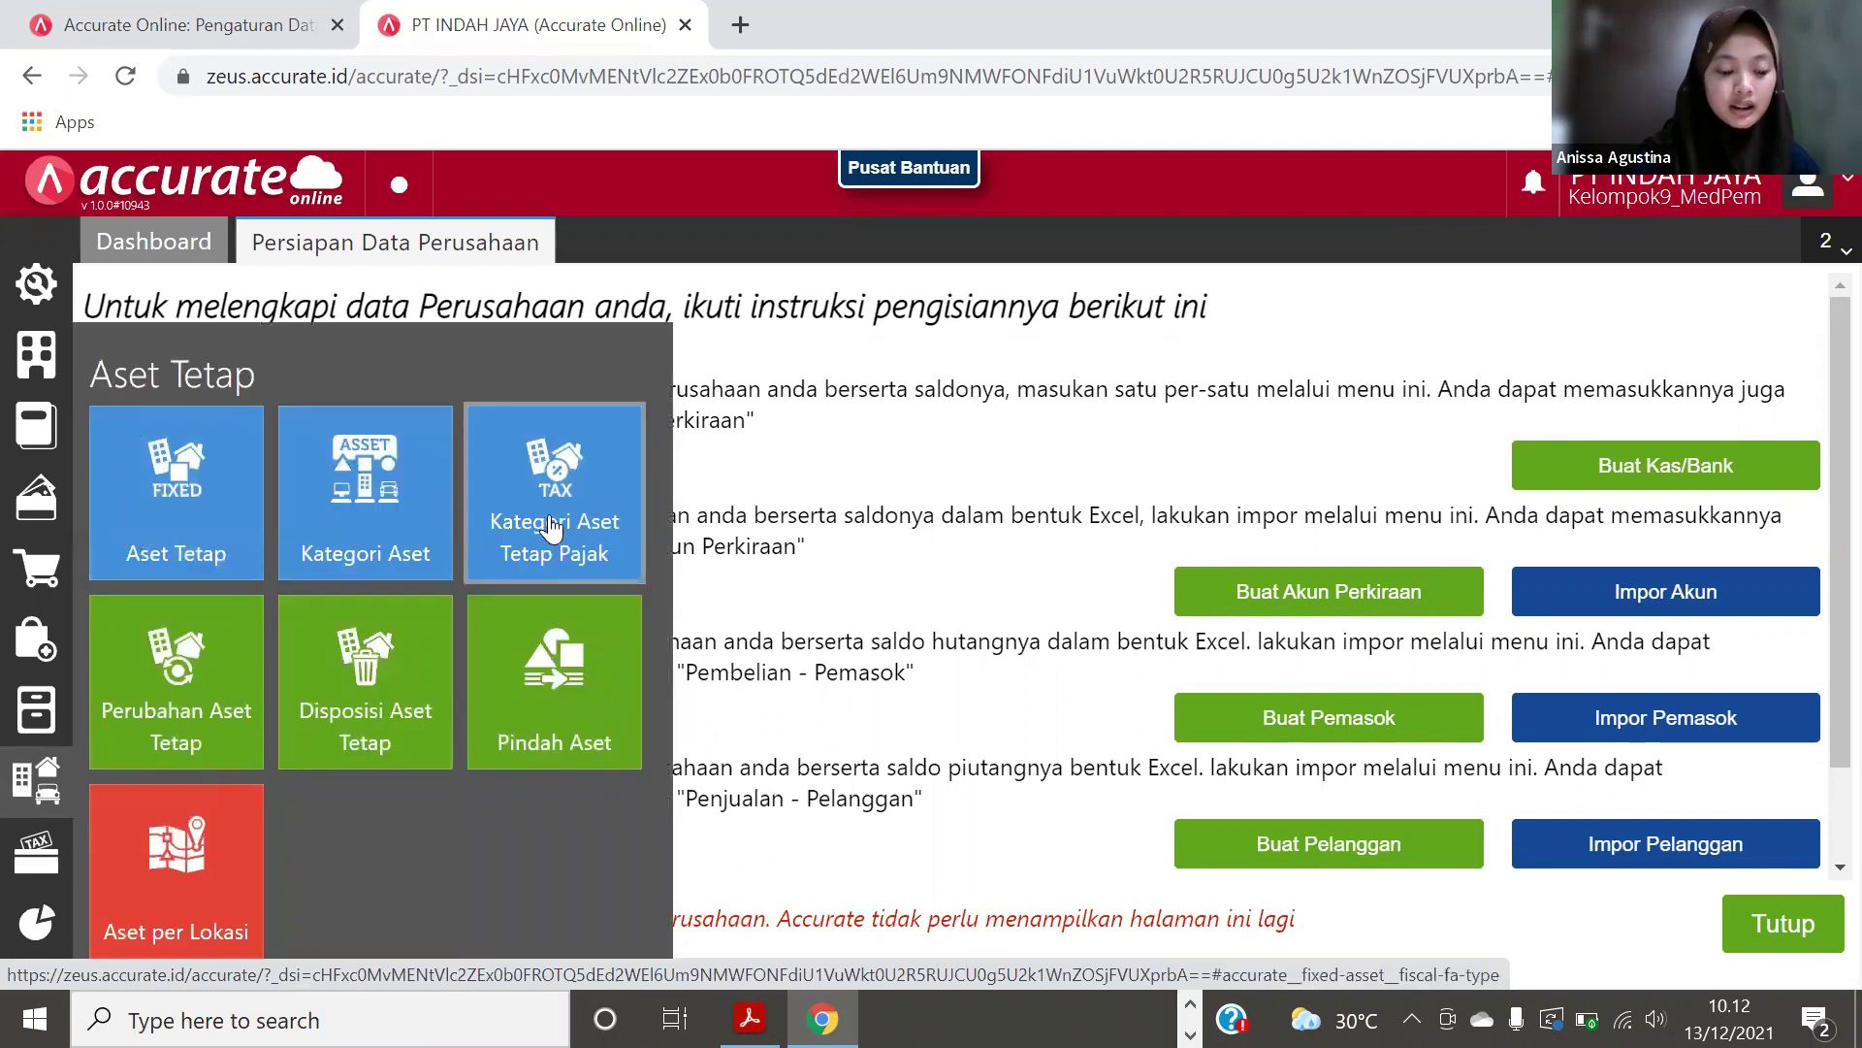
click(549, 524)
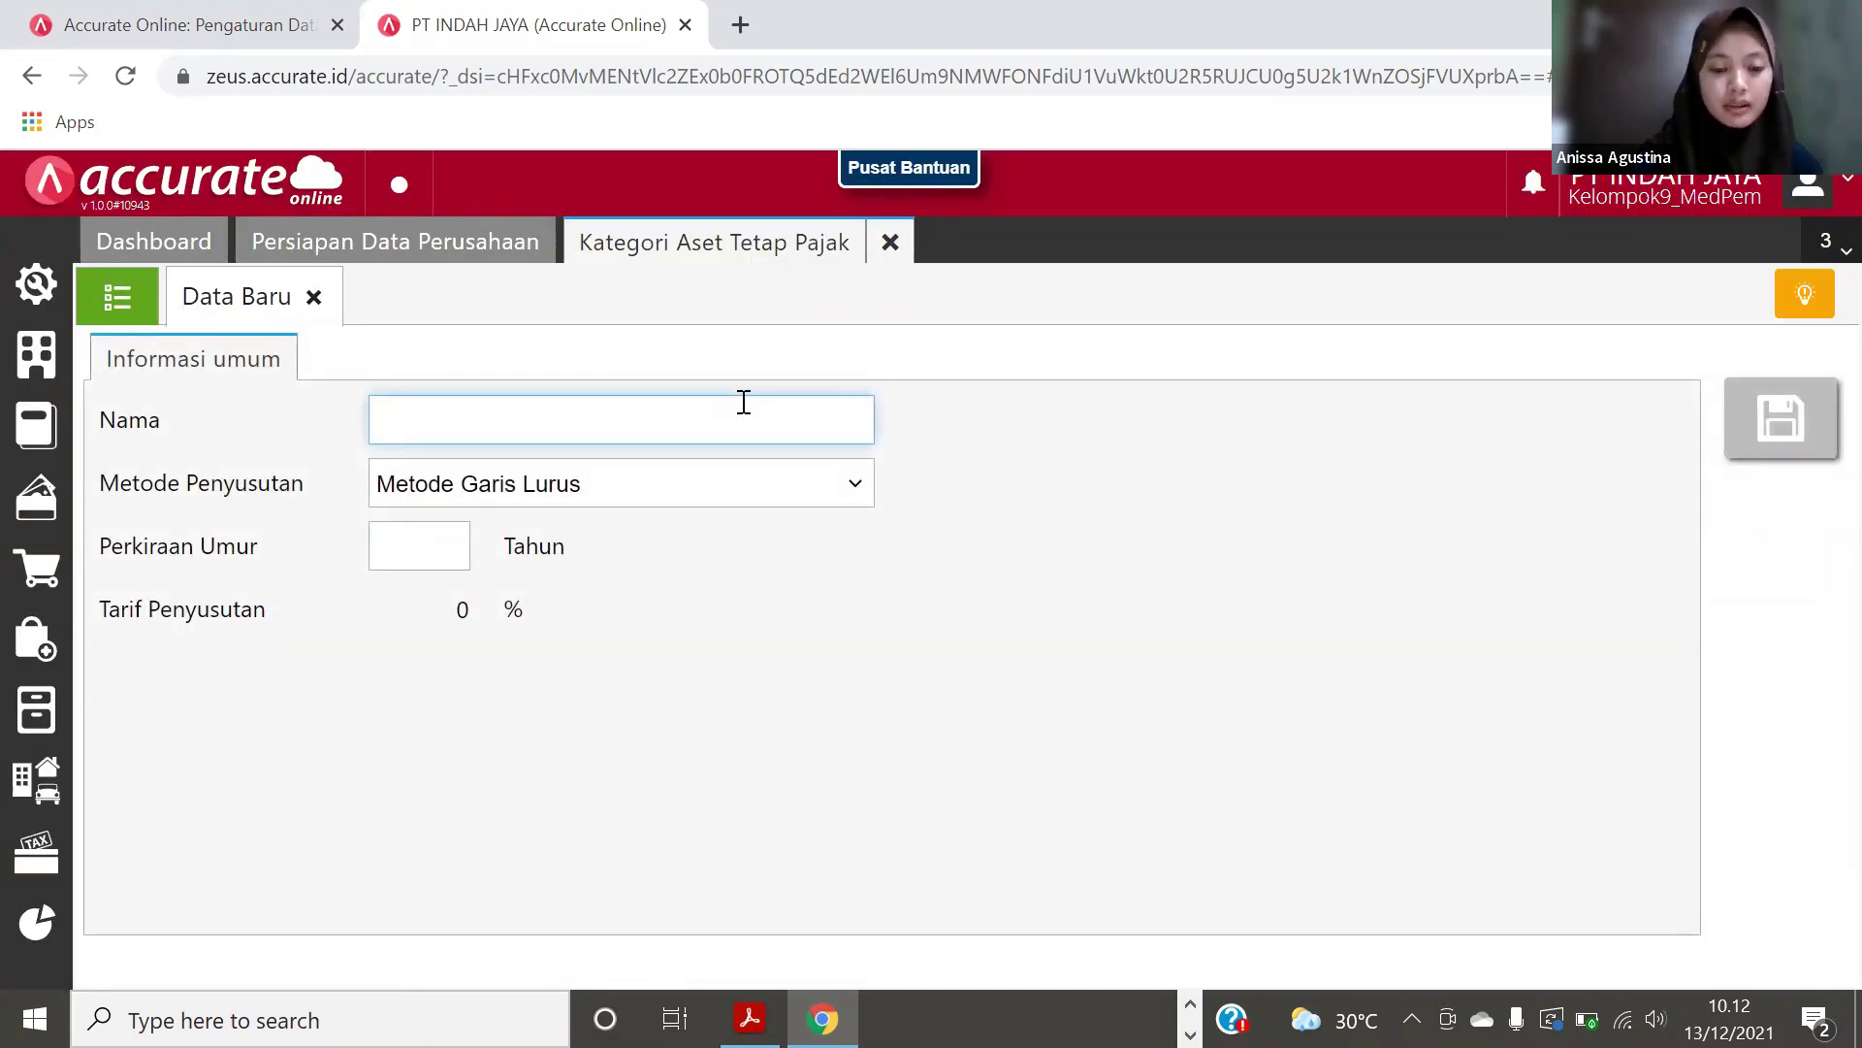
text(Bangunan Permanen)
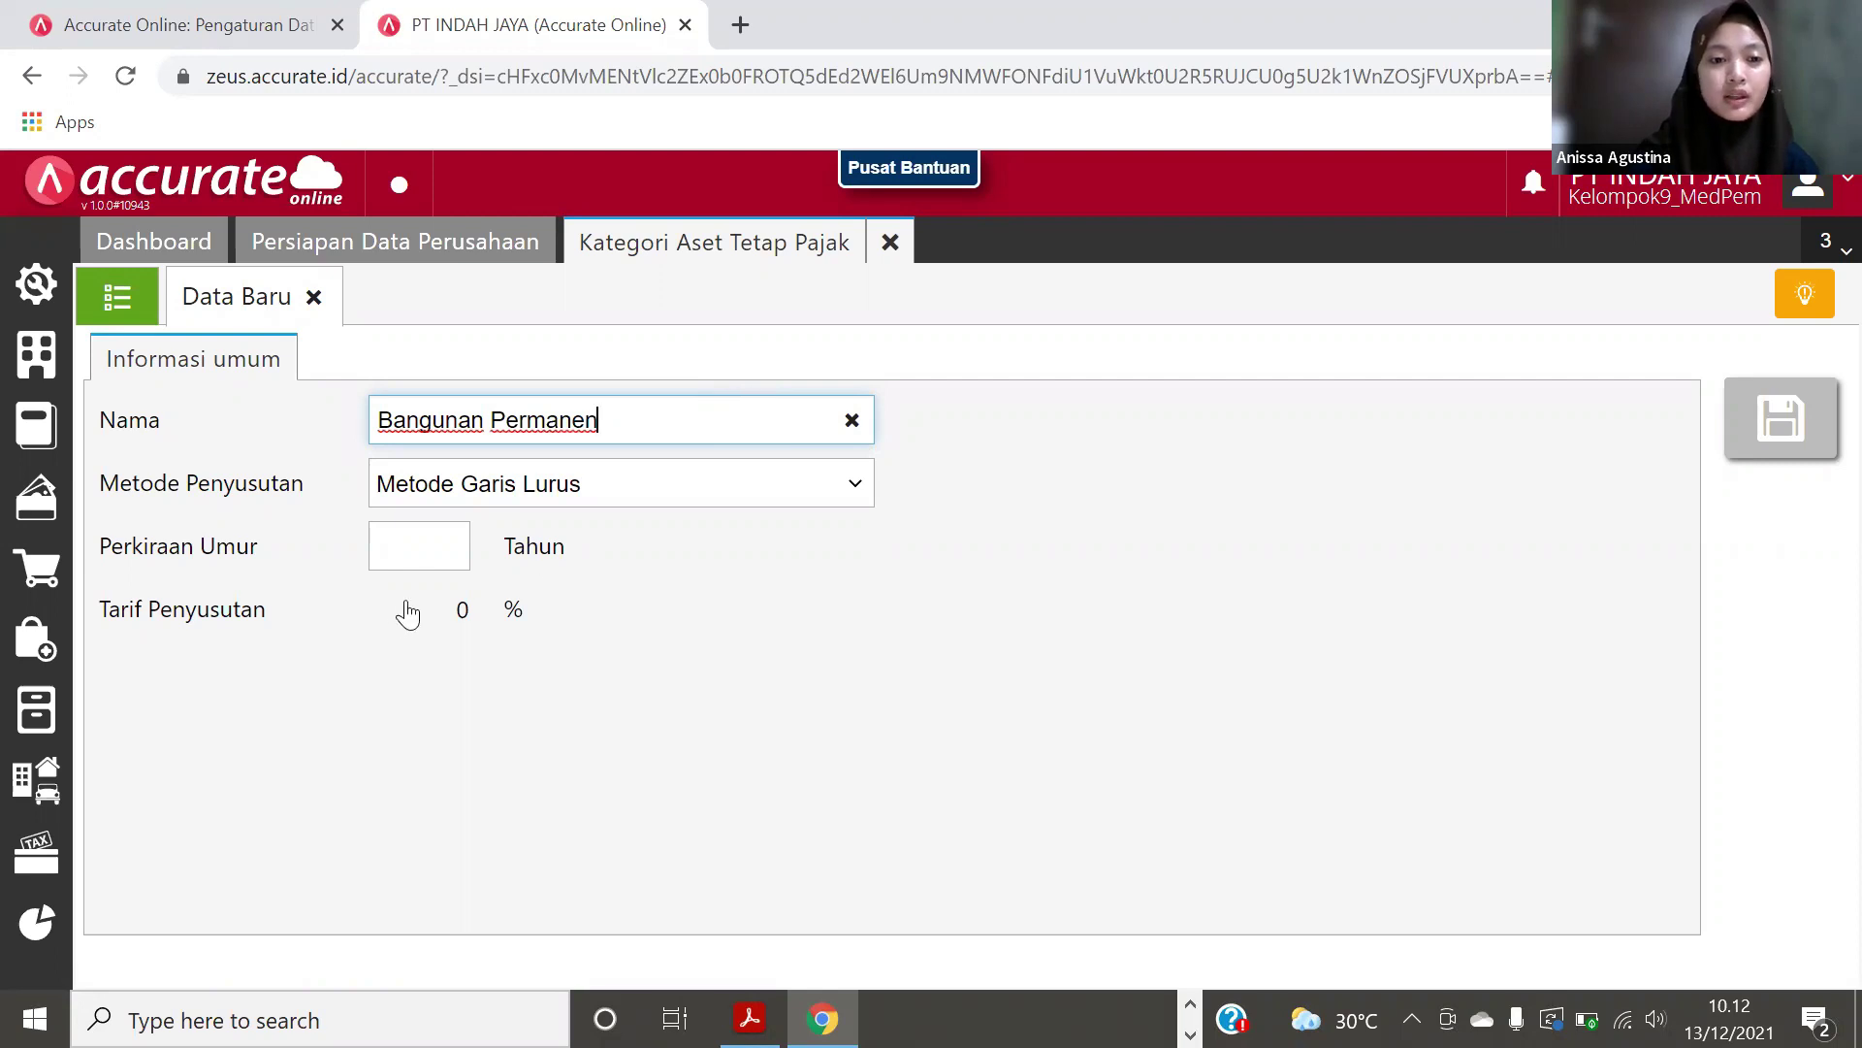
click(412, 551)
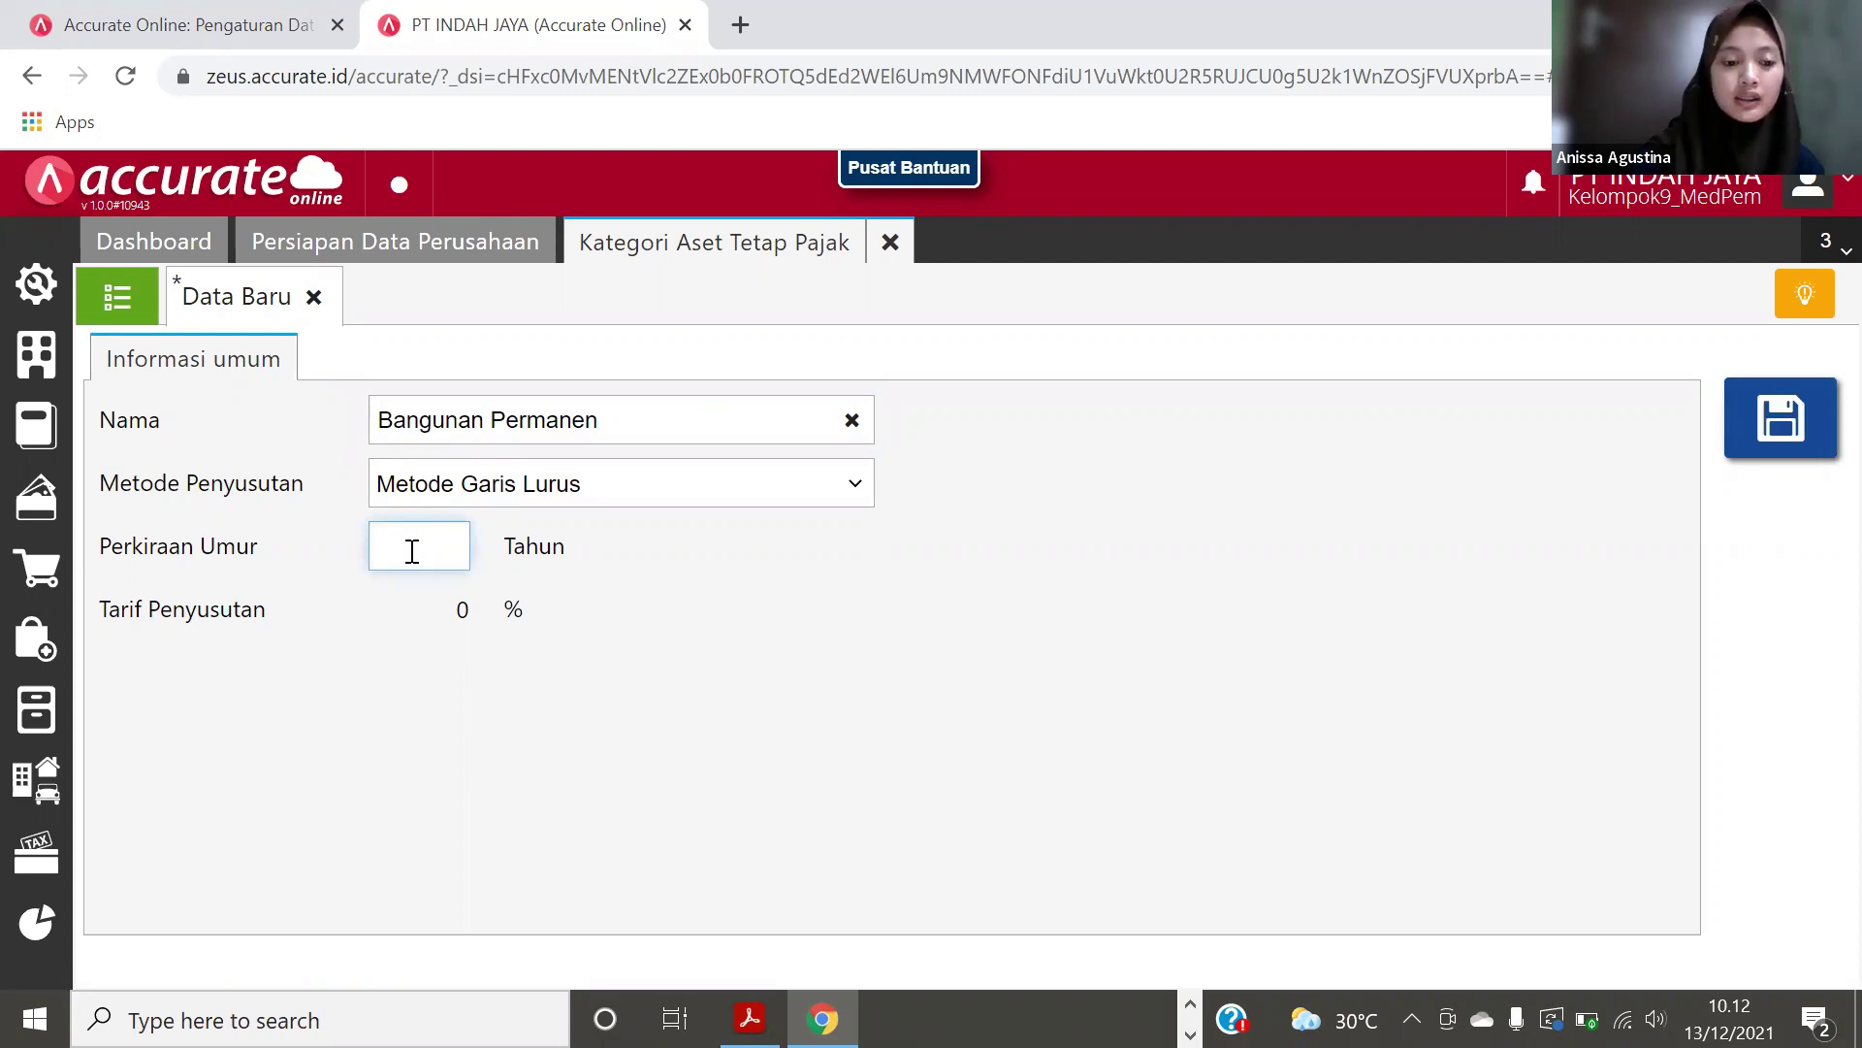
text(20)
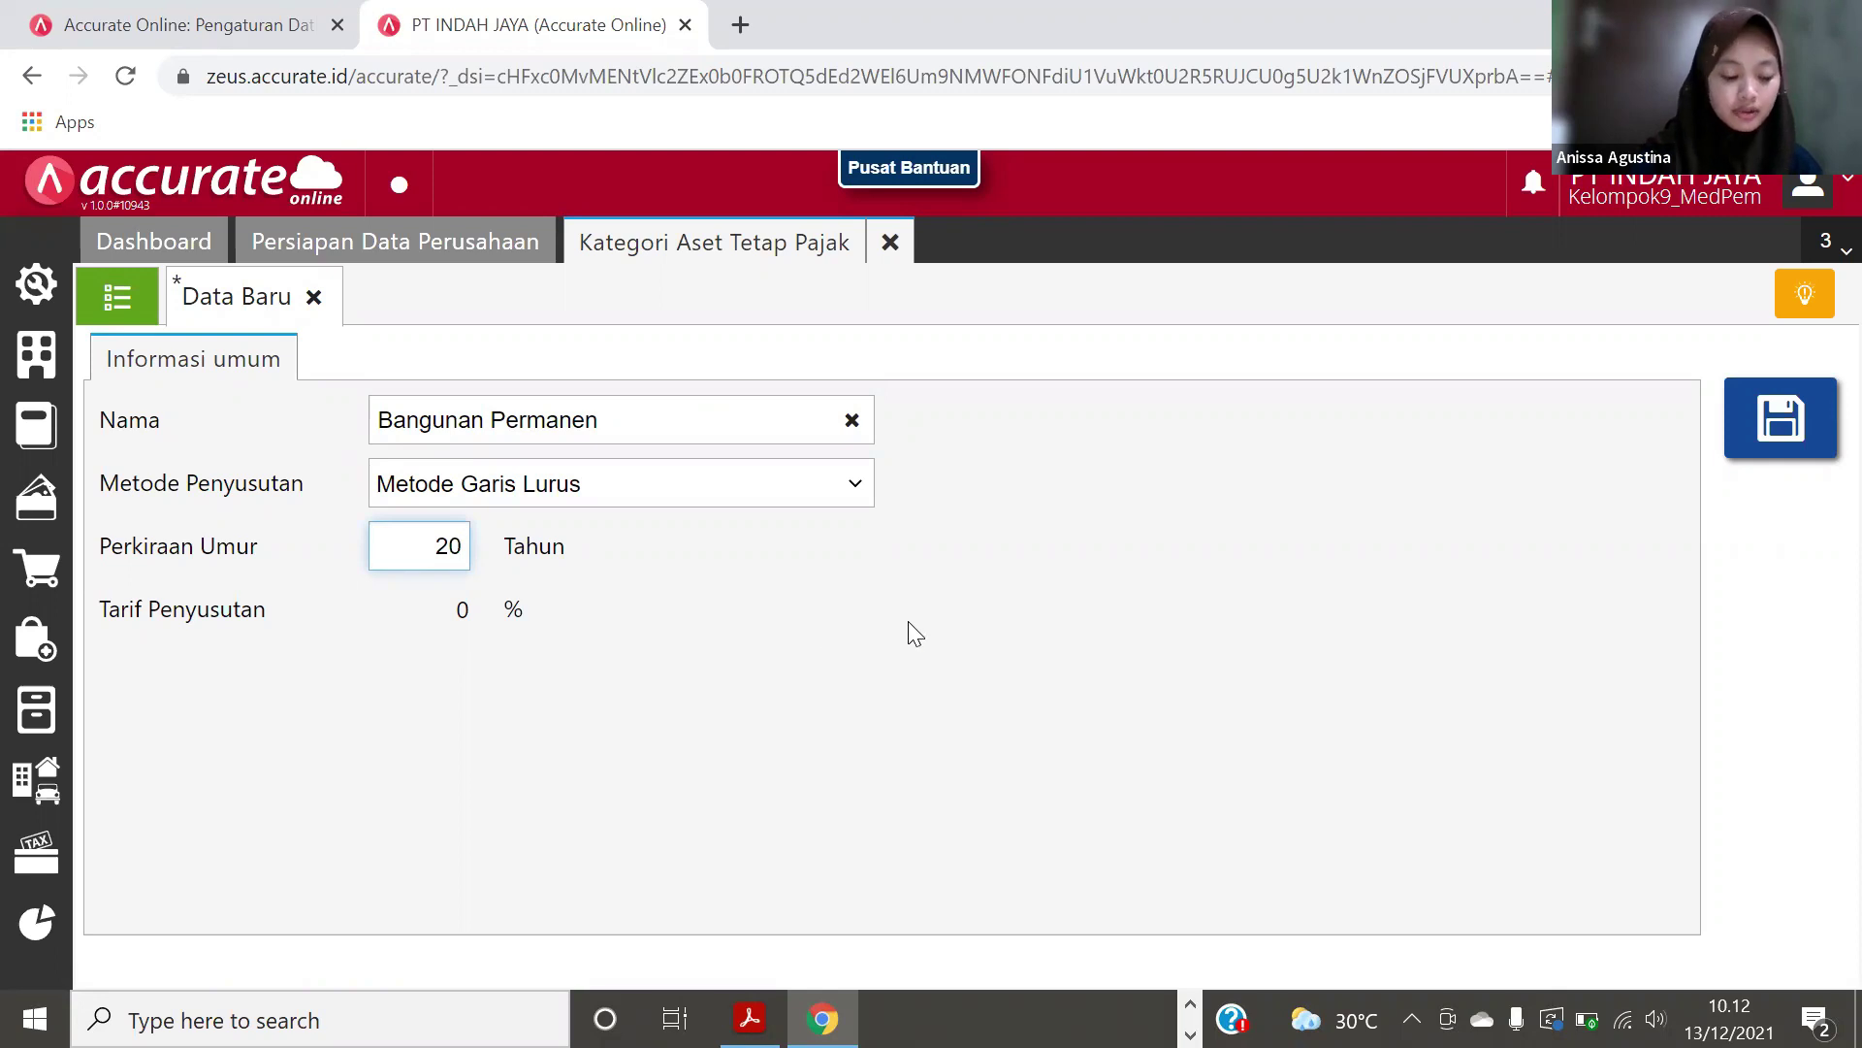
click(1775, 436)
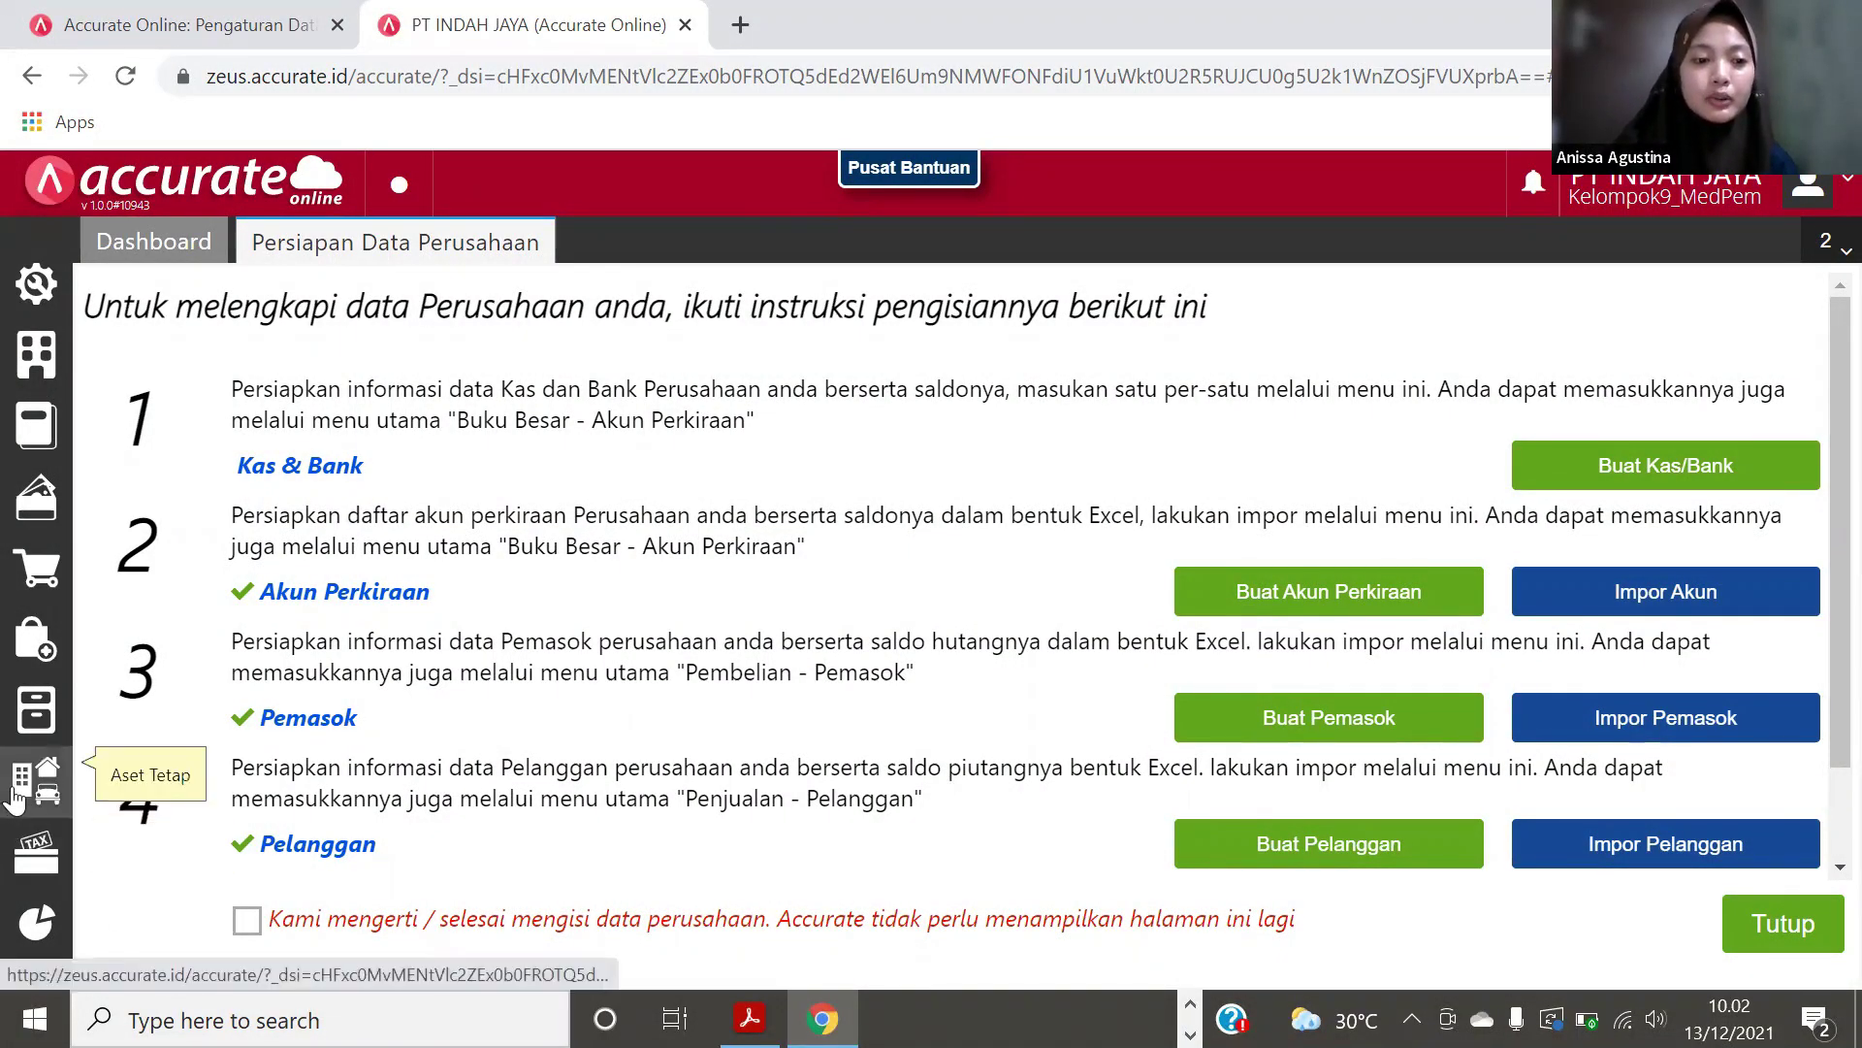
Step: Start a new fixed-asset category (Kategori Aset) and name it Gedung
click(14, 798)
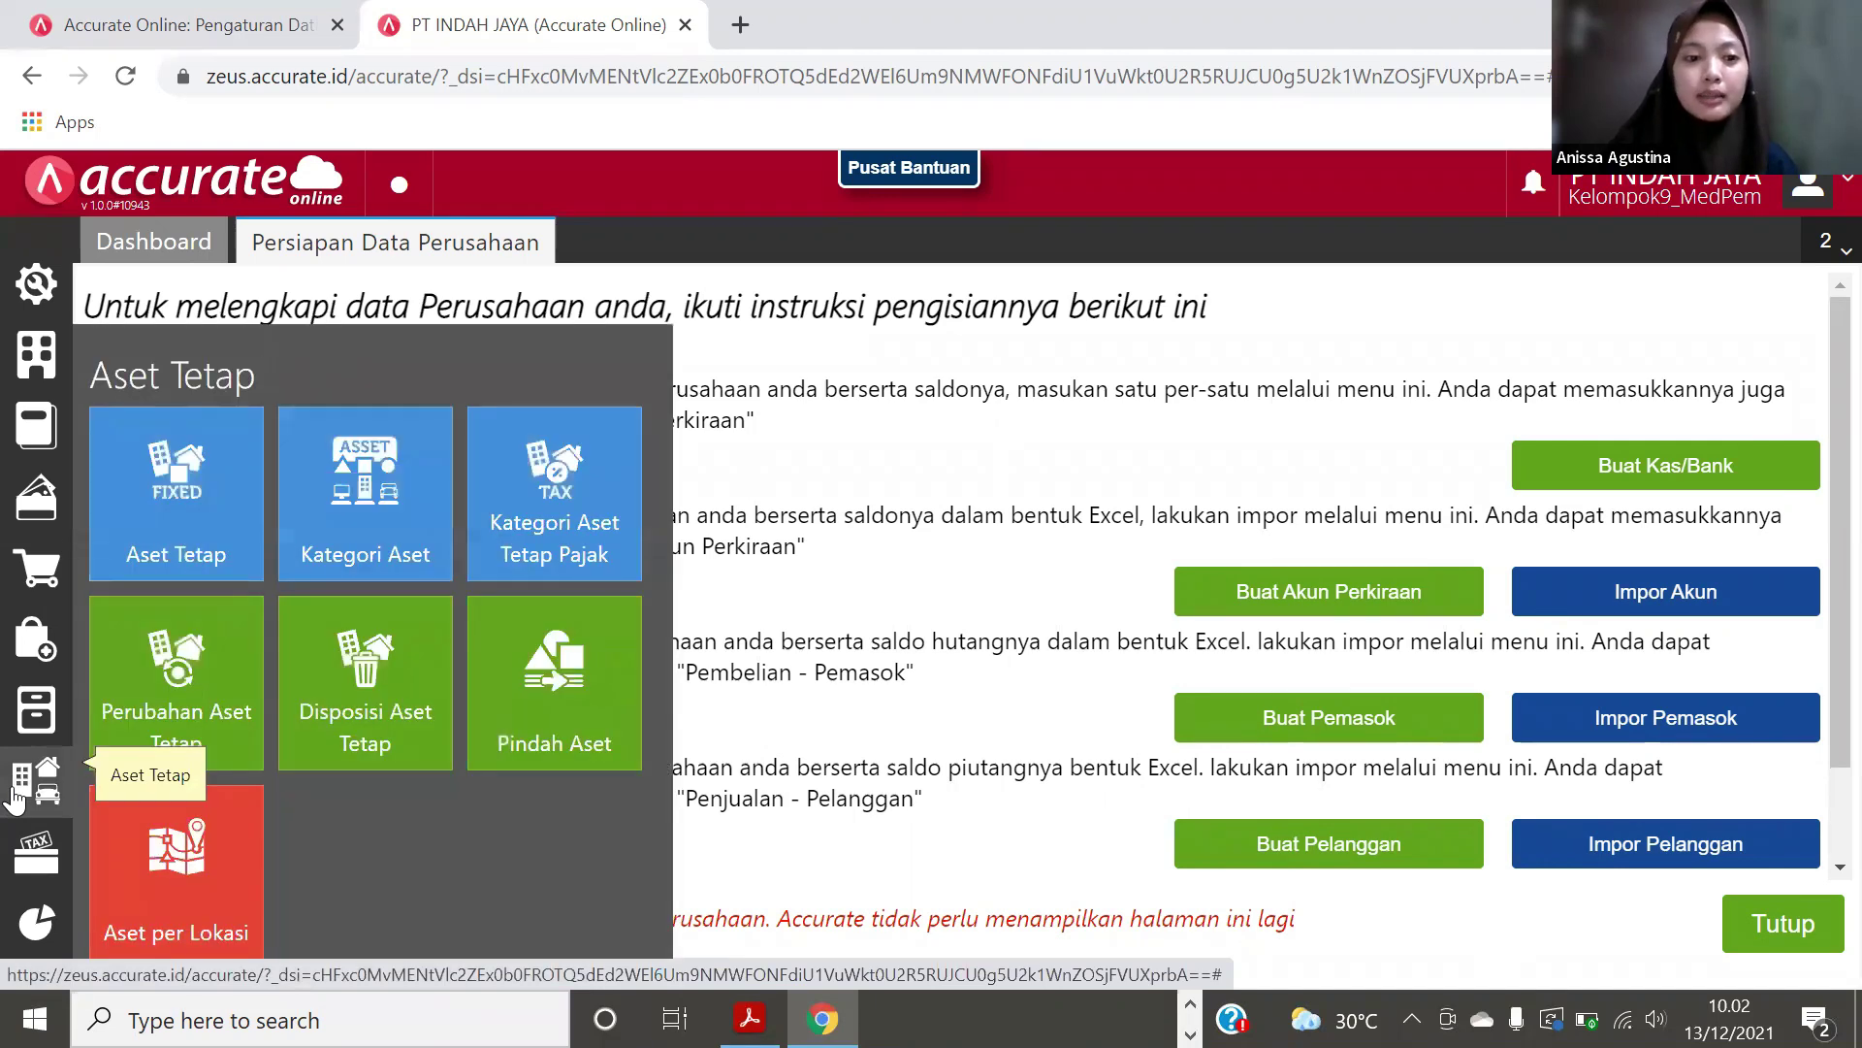
click(355, 471)
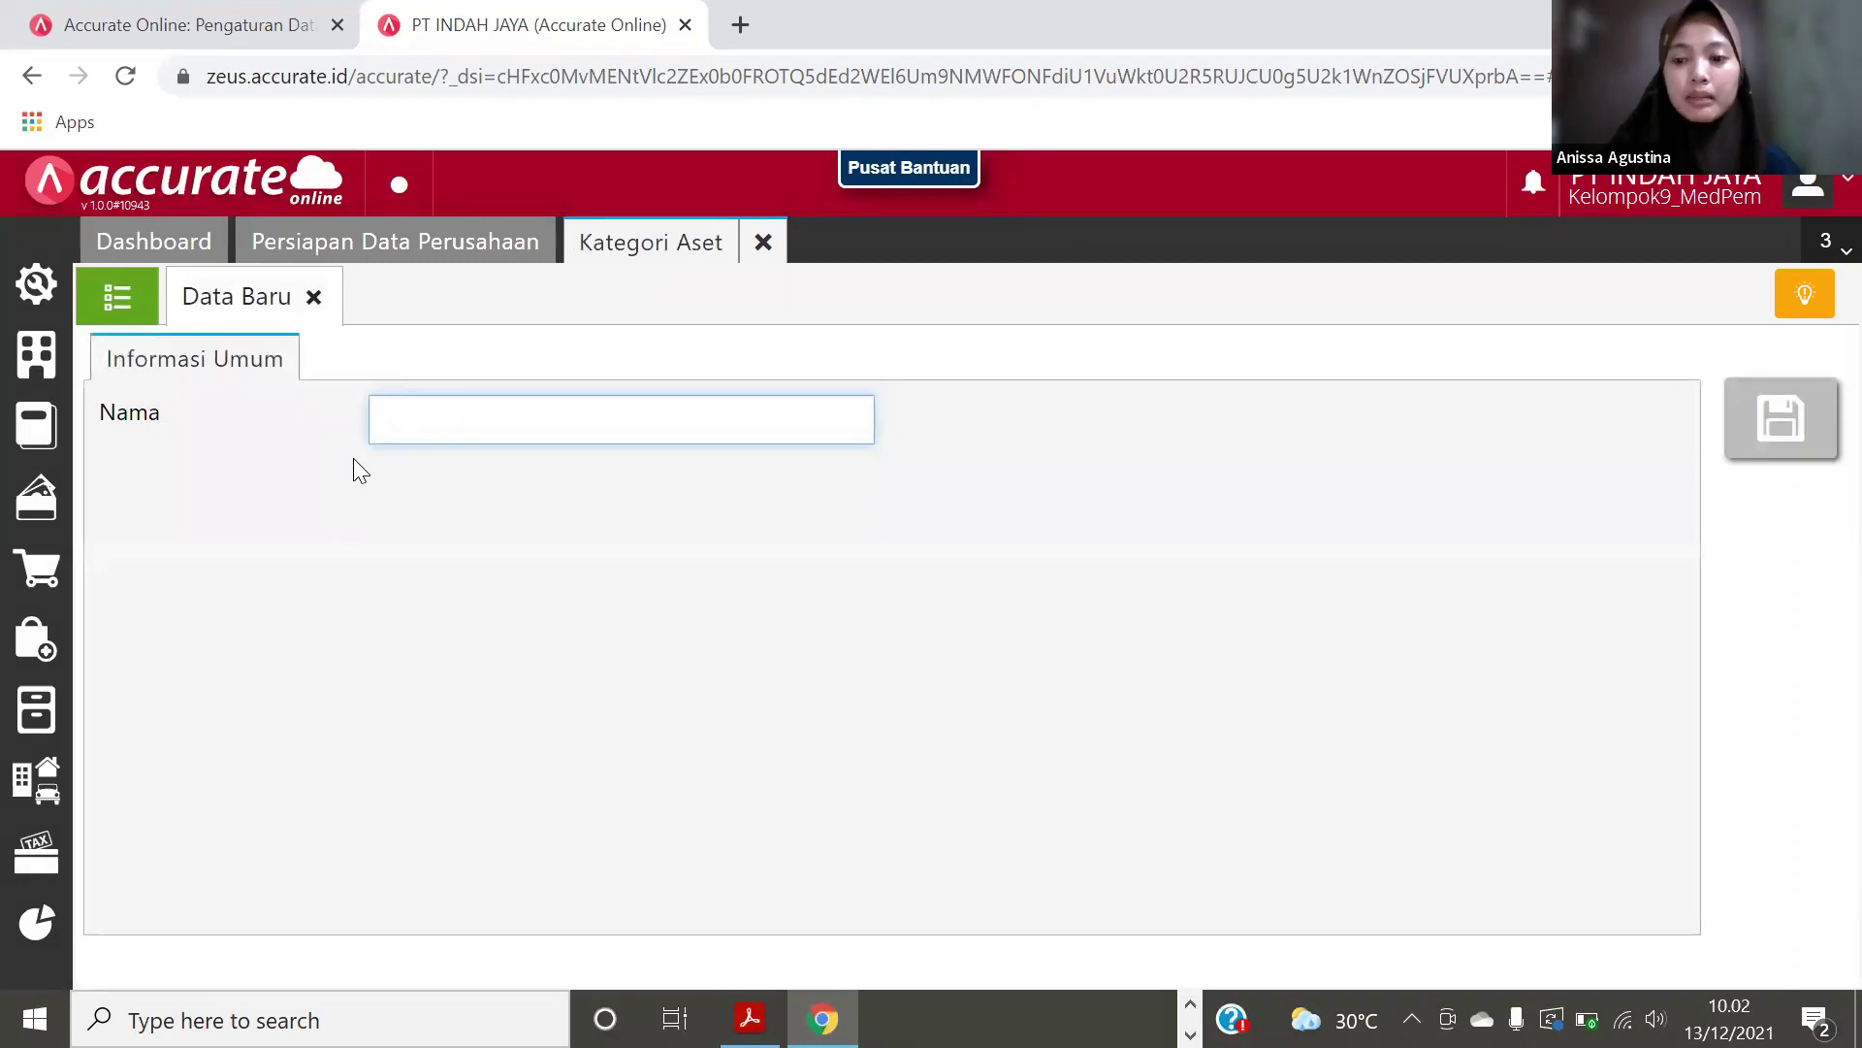
text(Gedung)
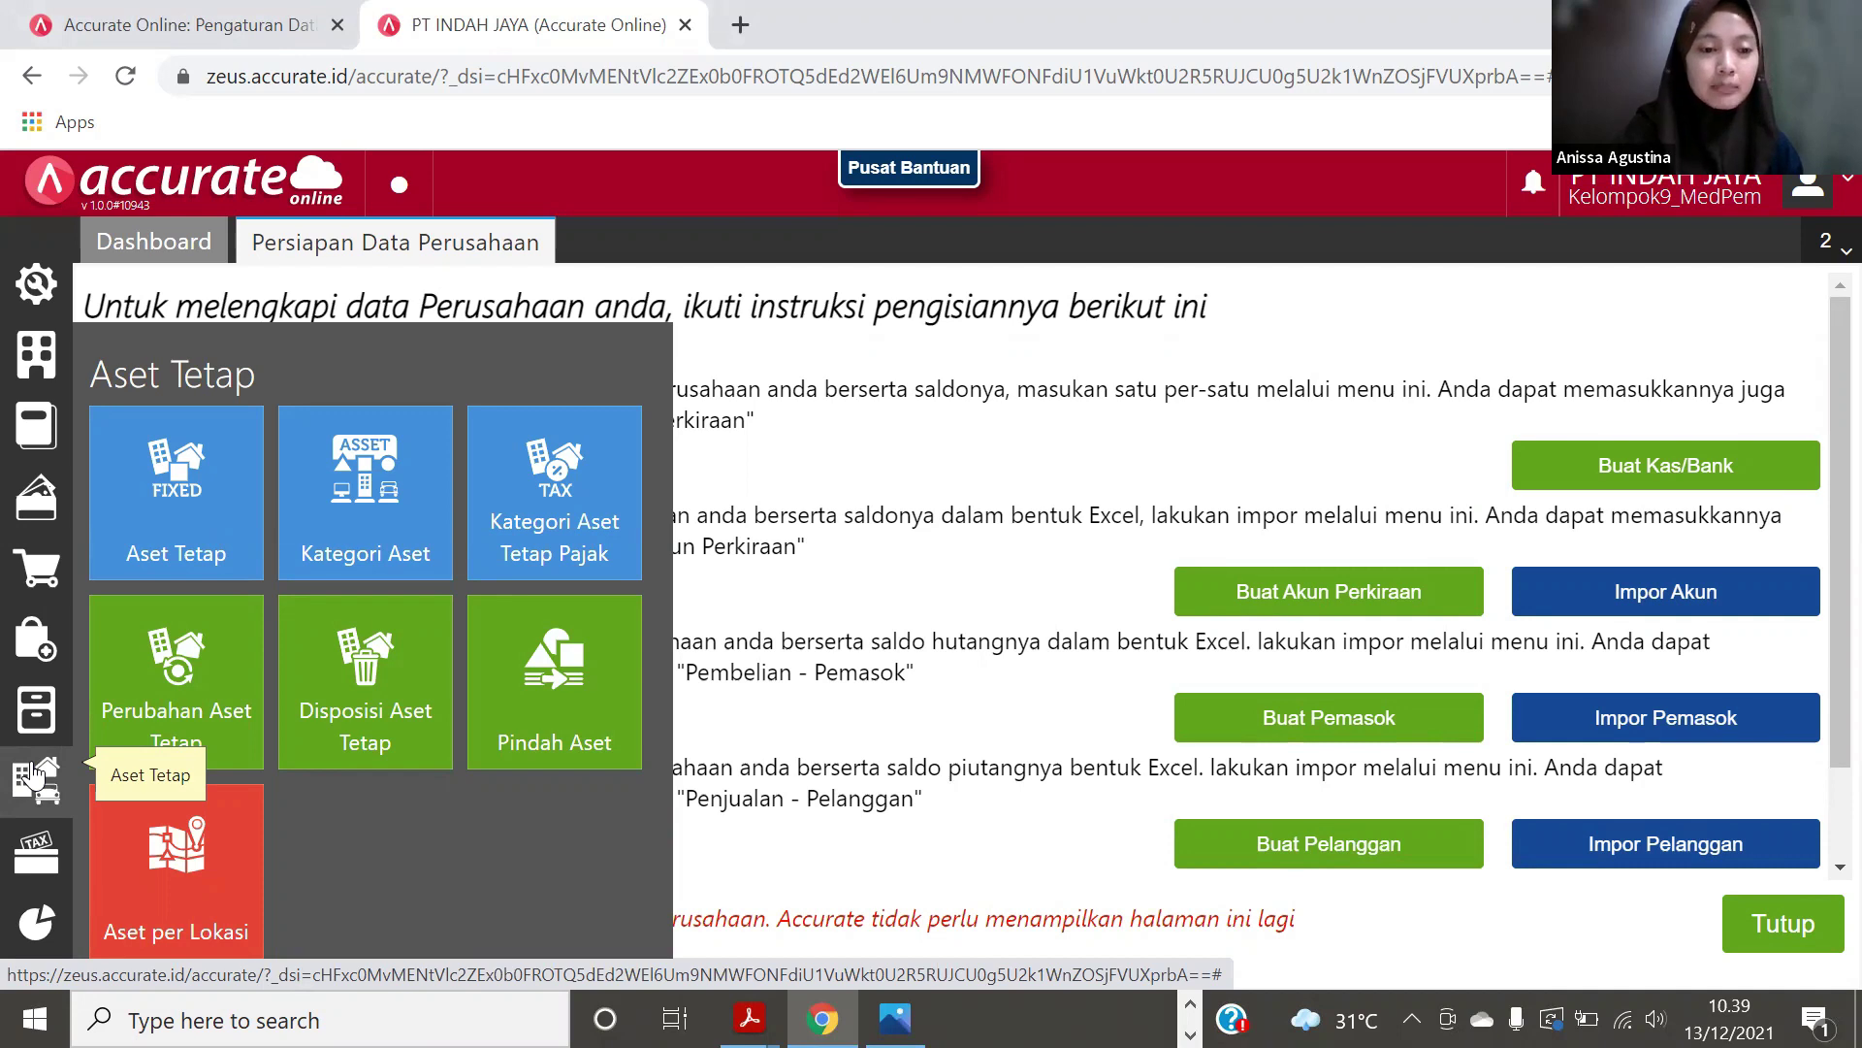
Step: Start a new fixed asset record (Aset Tetap) and name it Kantor Slipi
click(159, 509)
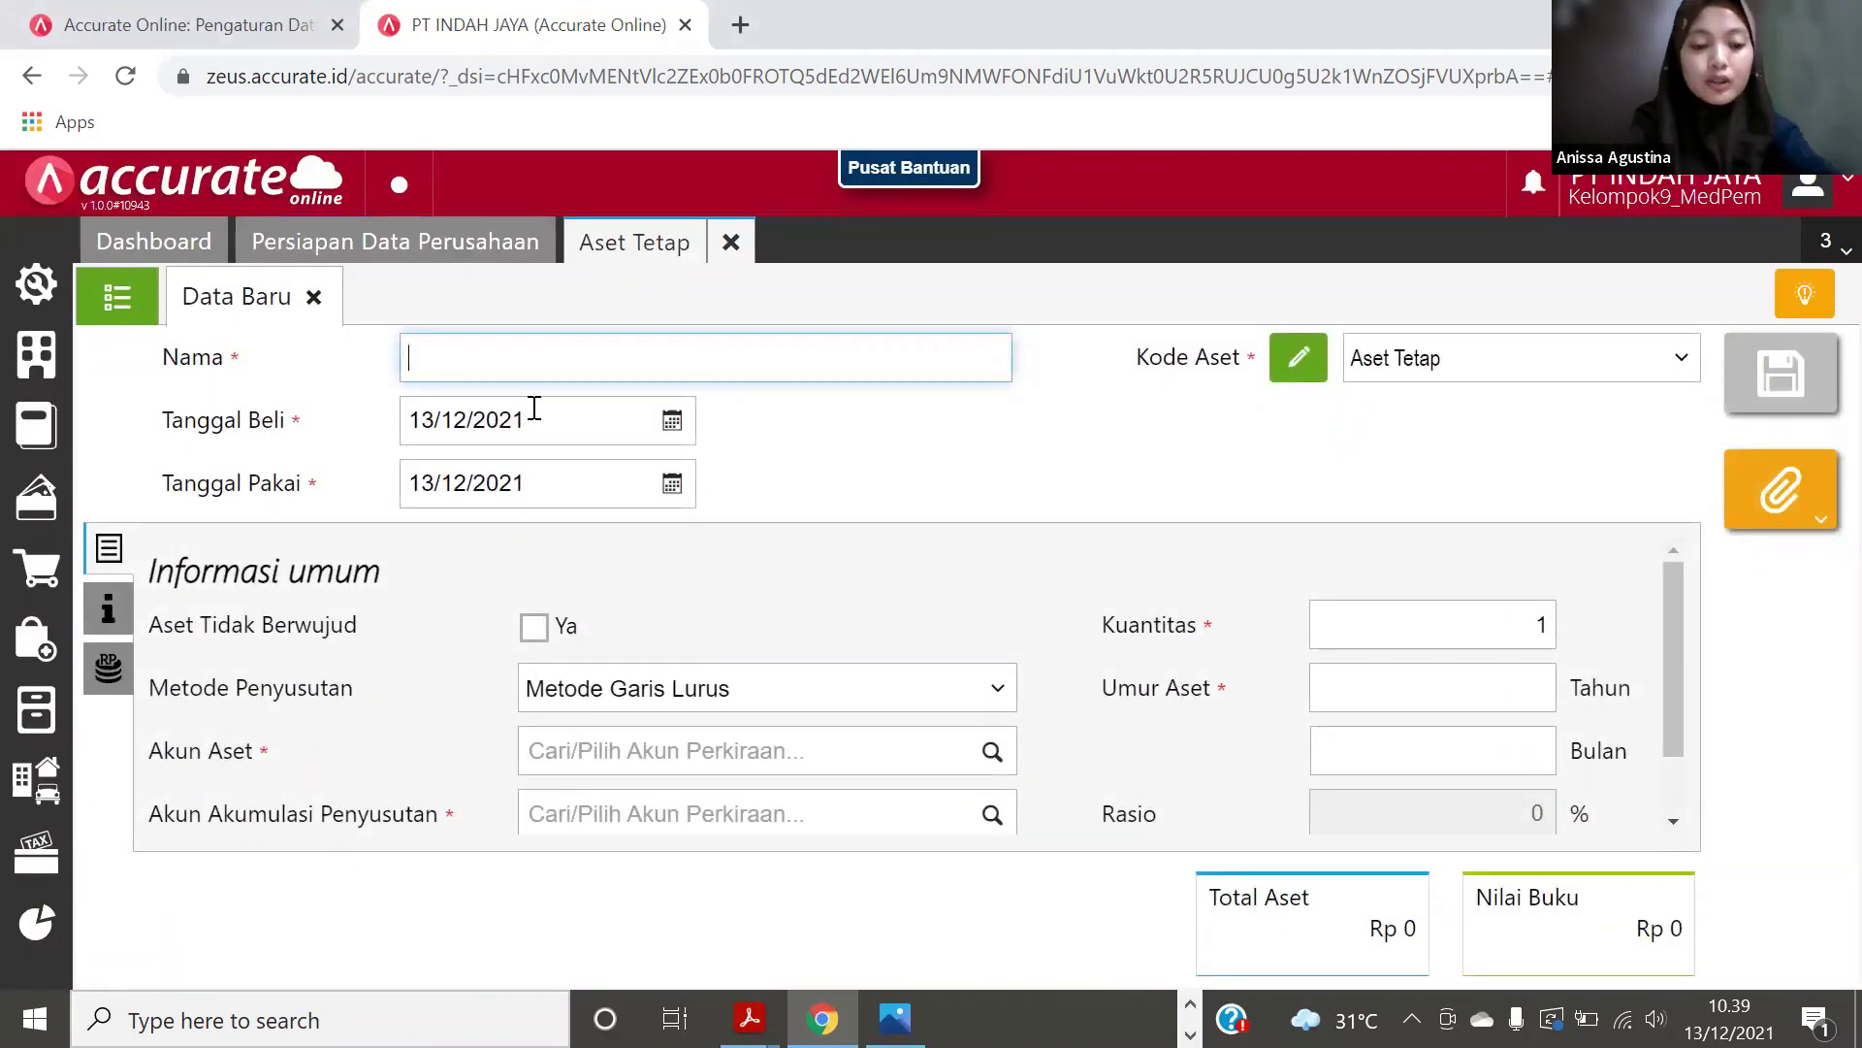
text(Kantor Slipi)
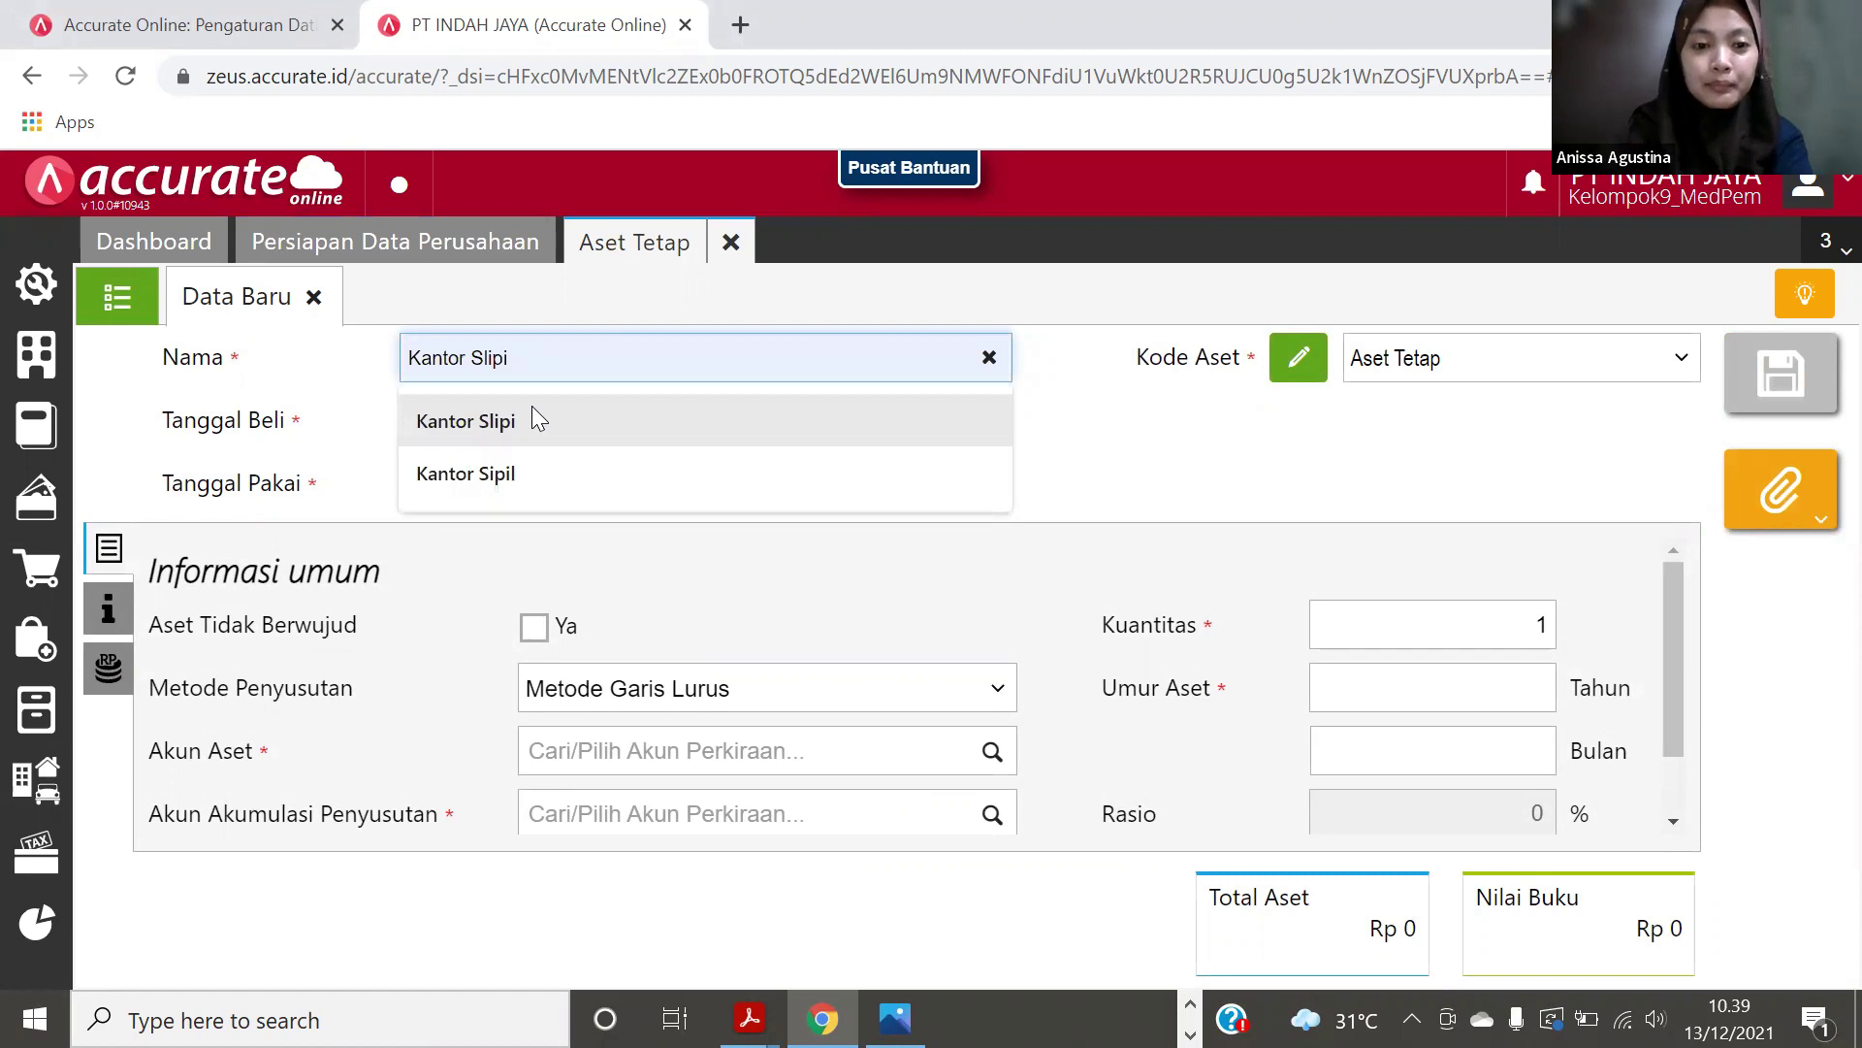
click(528, 425)
Step: Set both the purchase date and the usage date of the Kantor Slipi asset to 01/07/2013
click(530, 423)
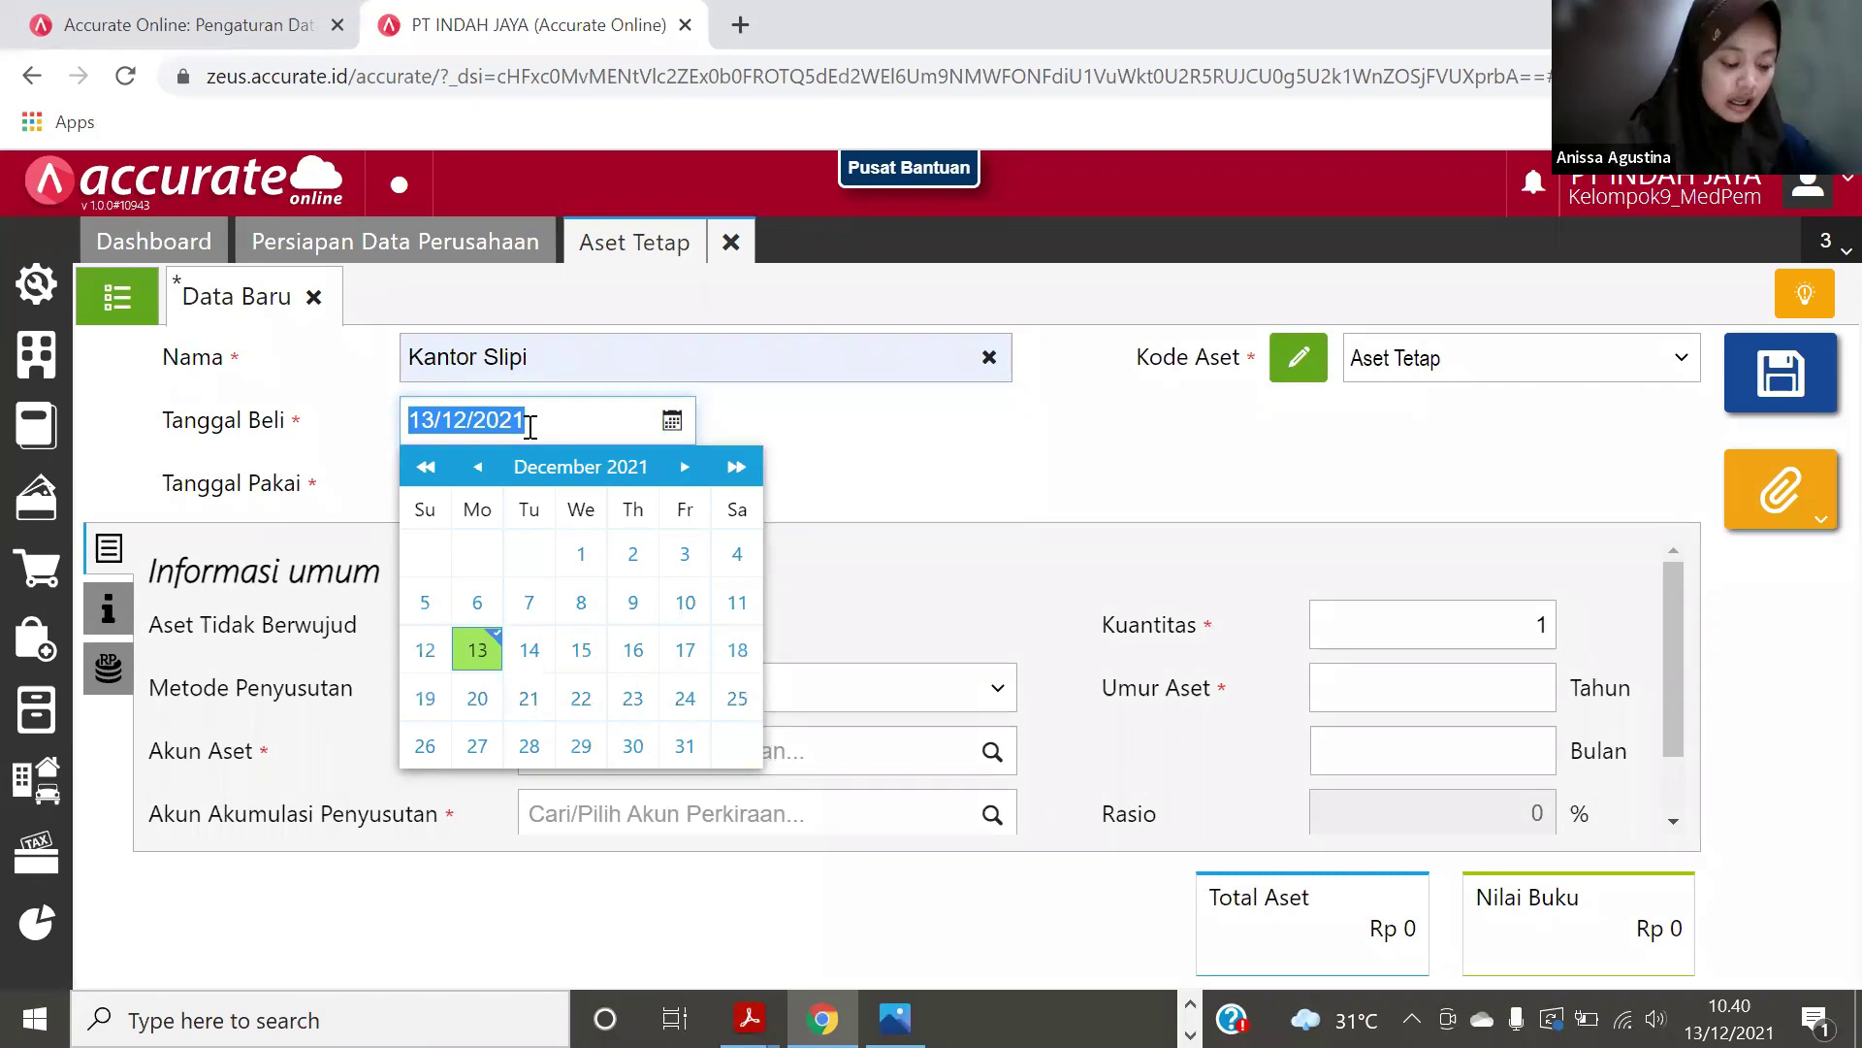
text(01/)
text(07/201)
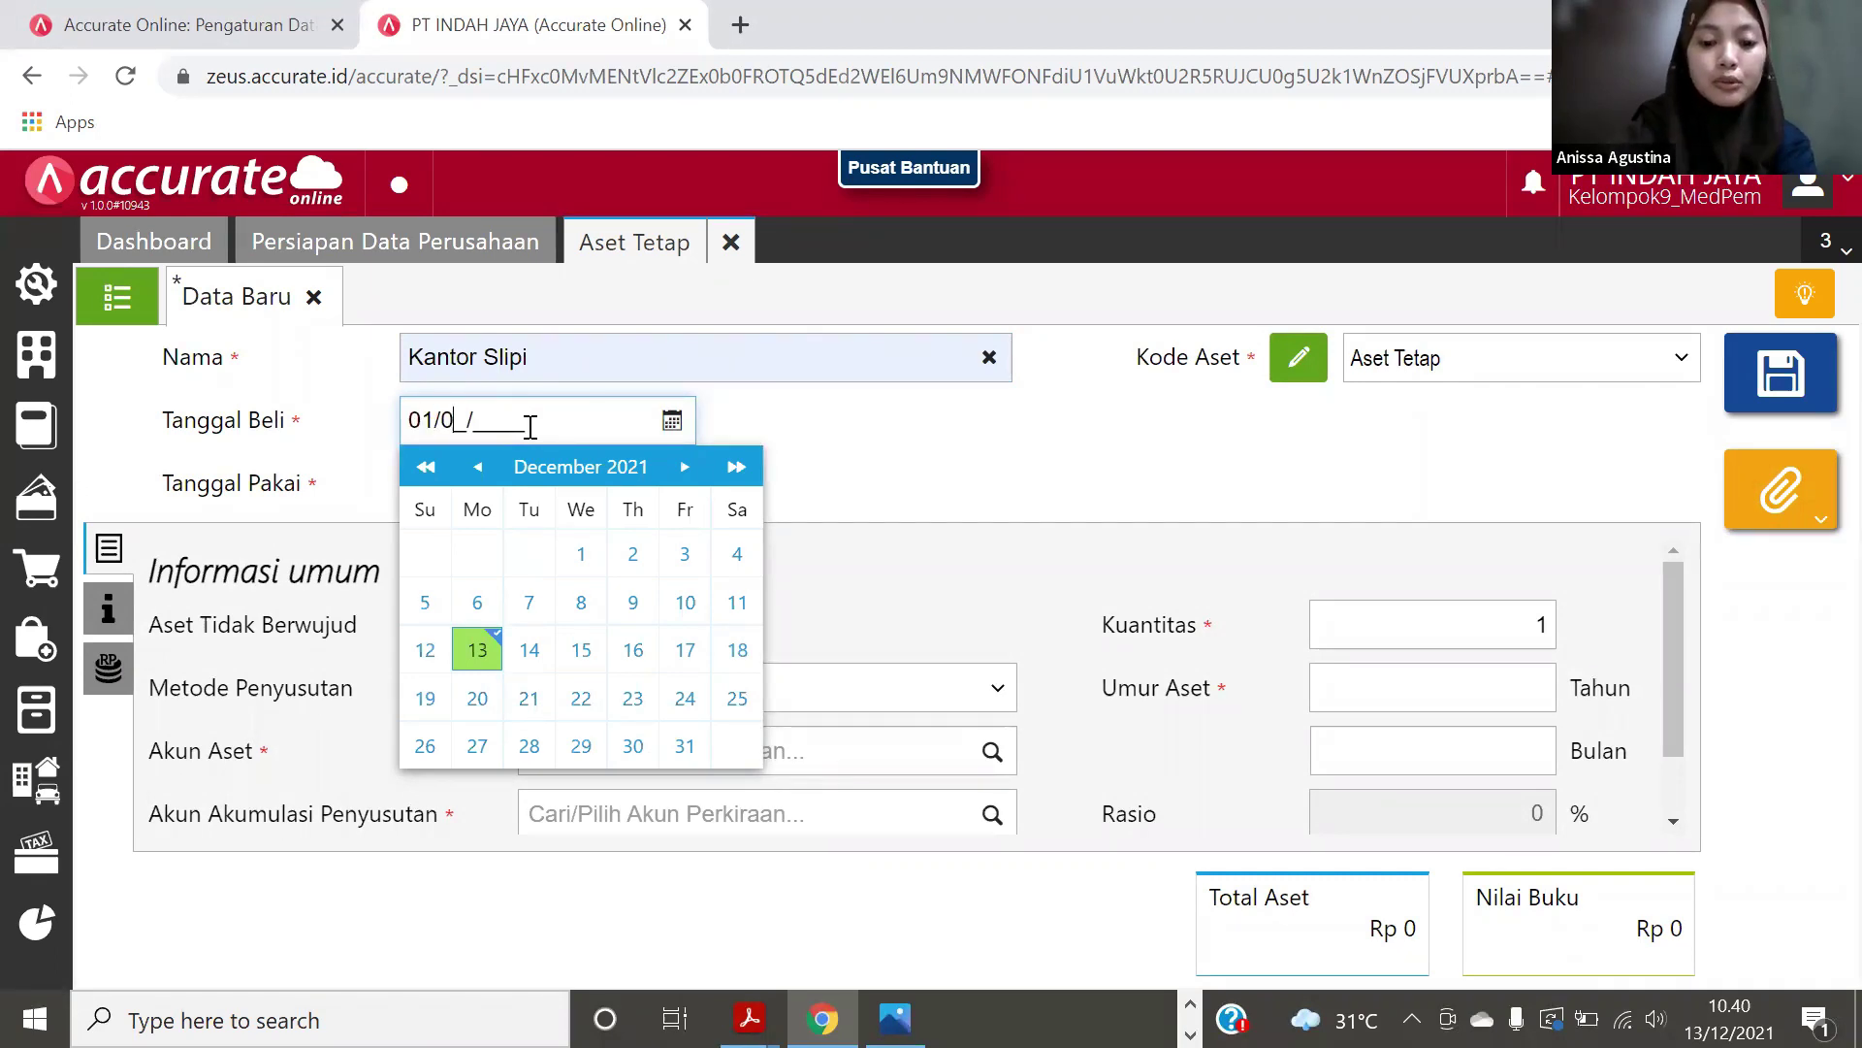
text(3)
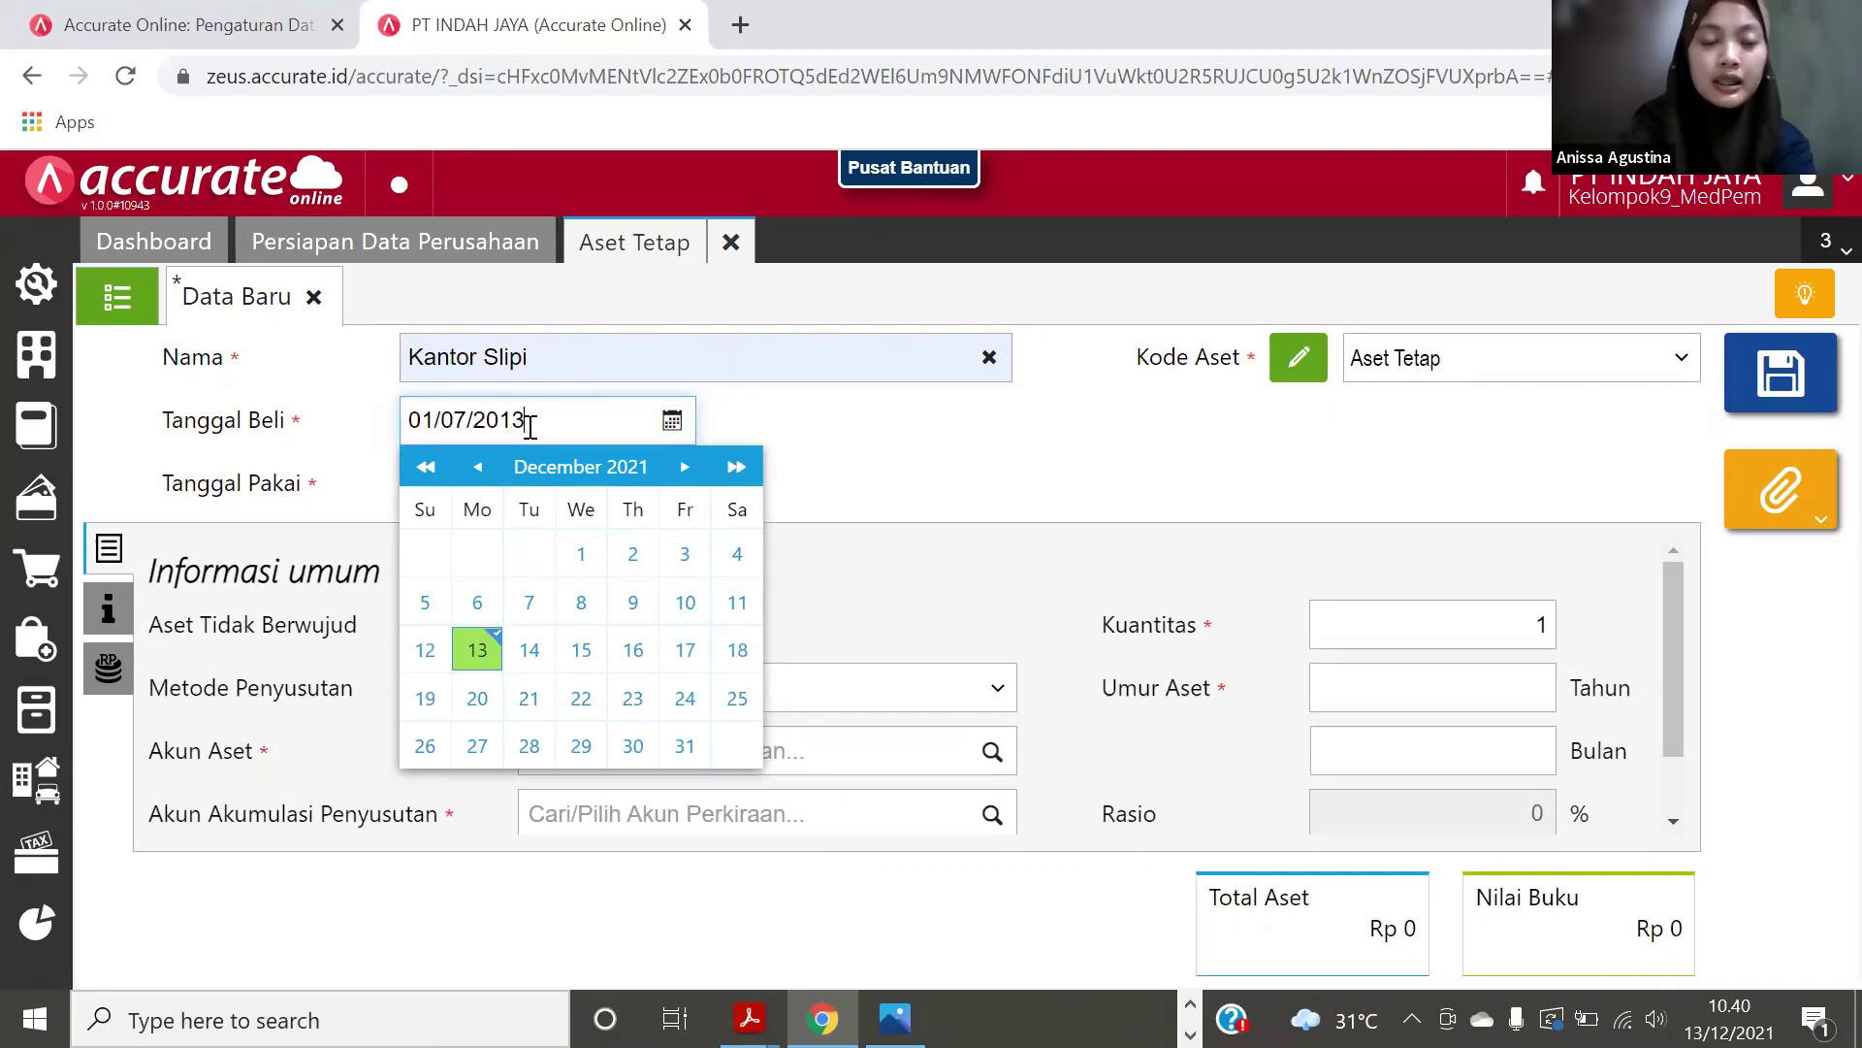
click(882, 449)
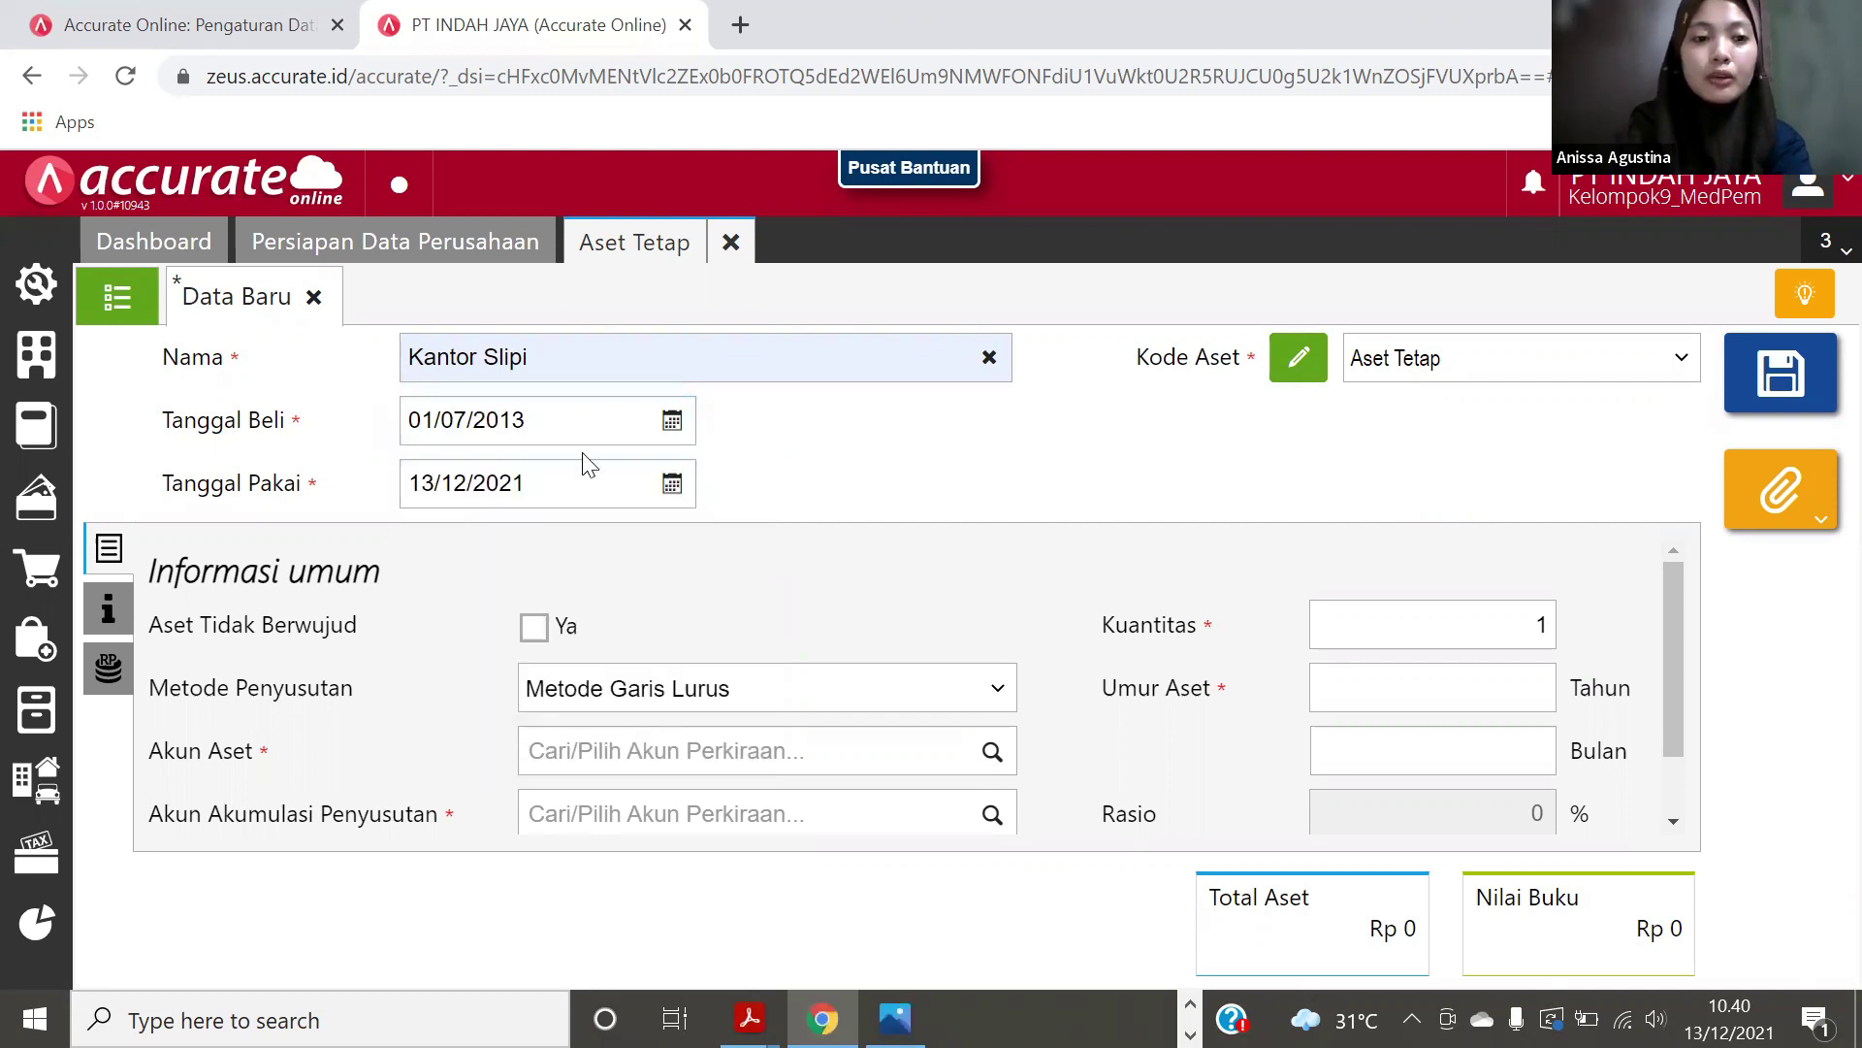
click(570, 489)
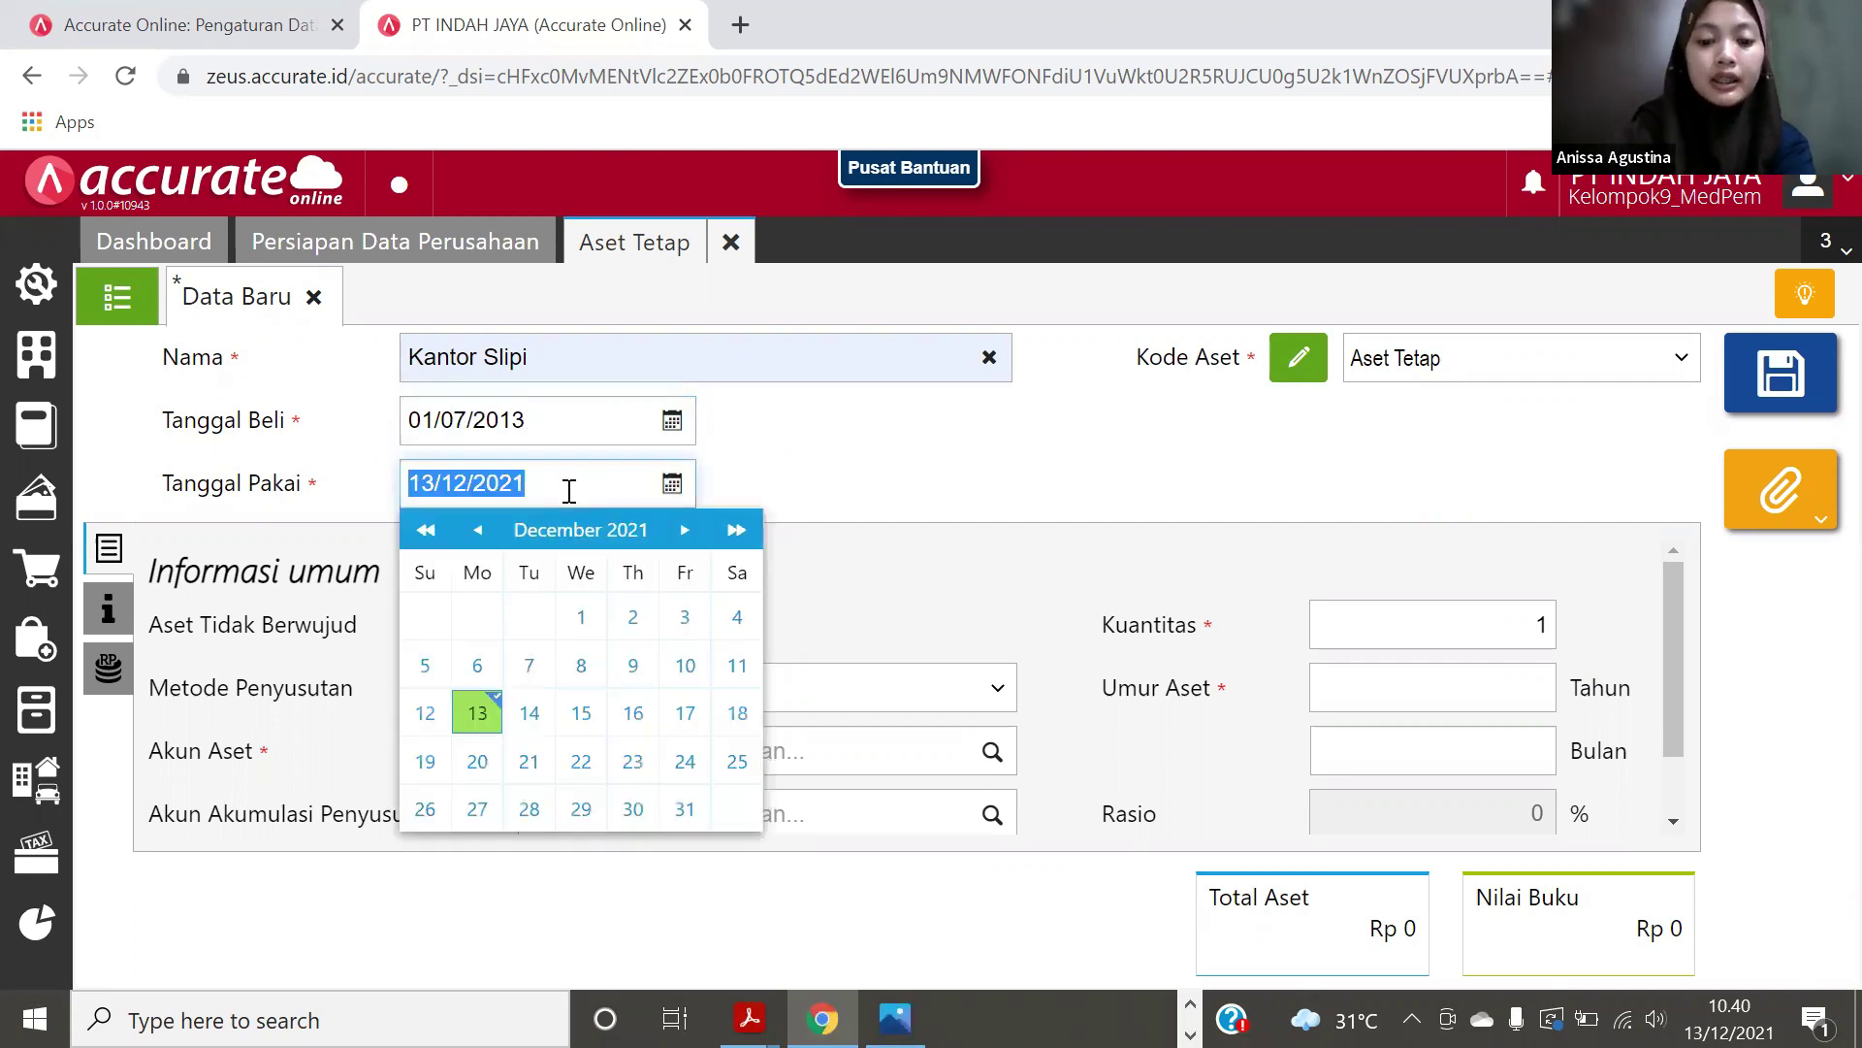
text(01/07/201)
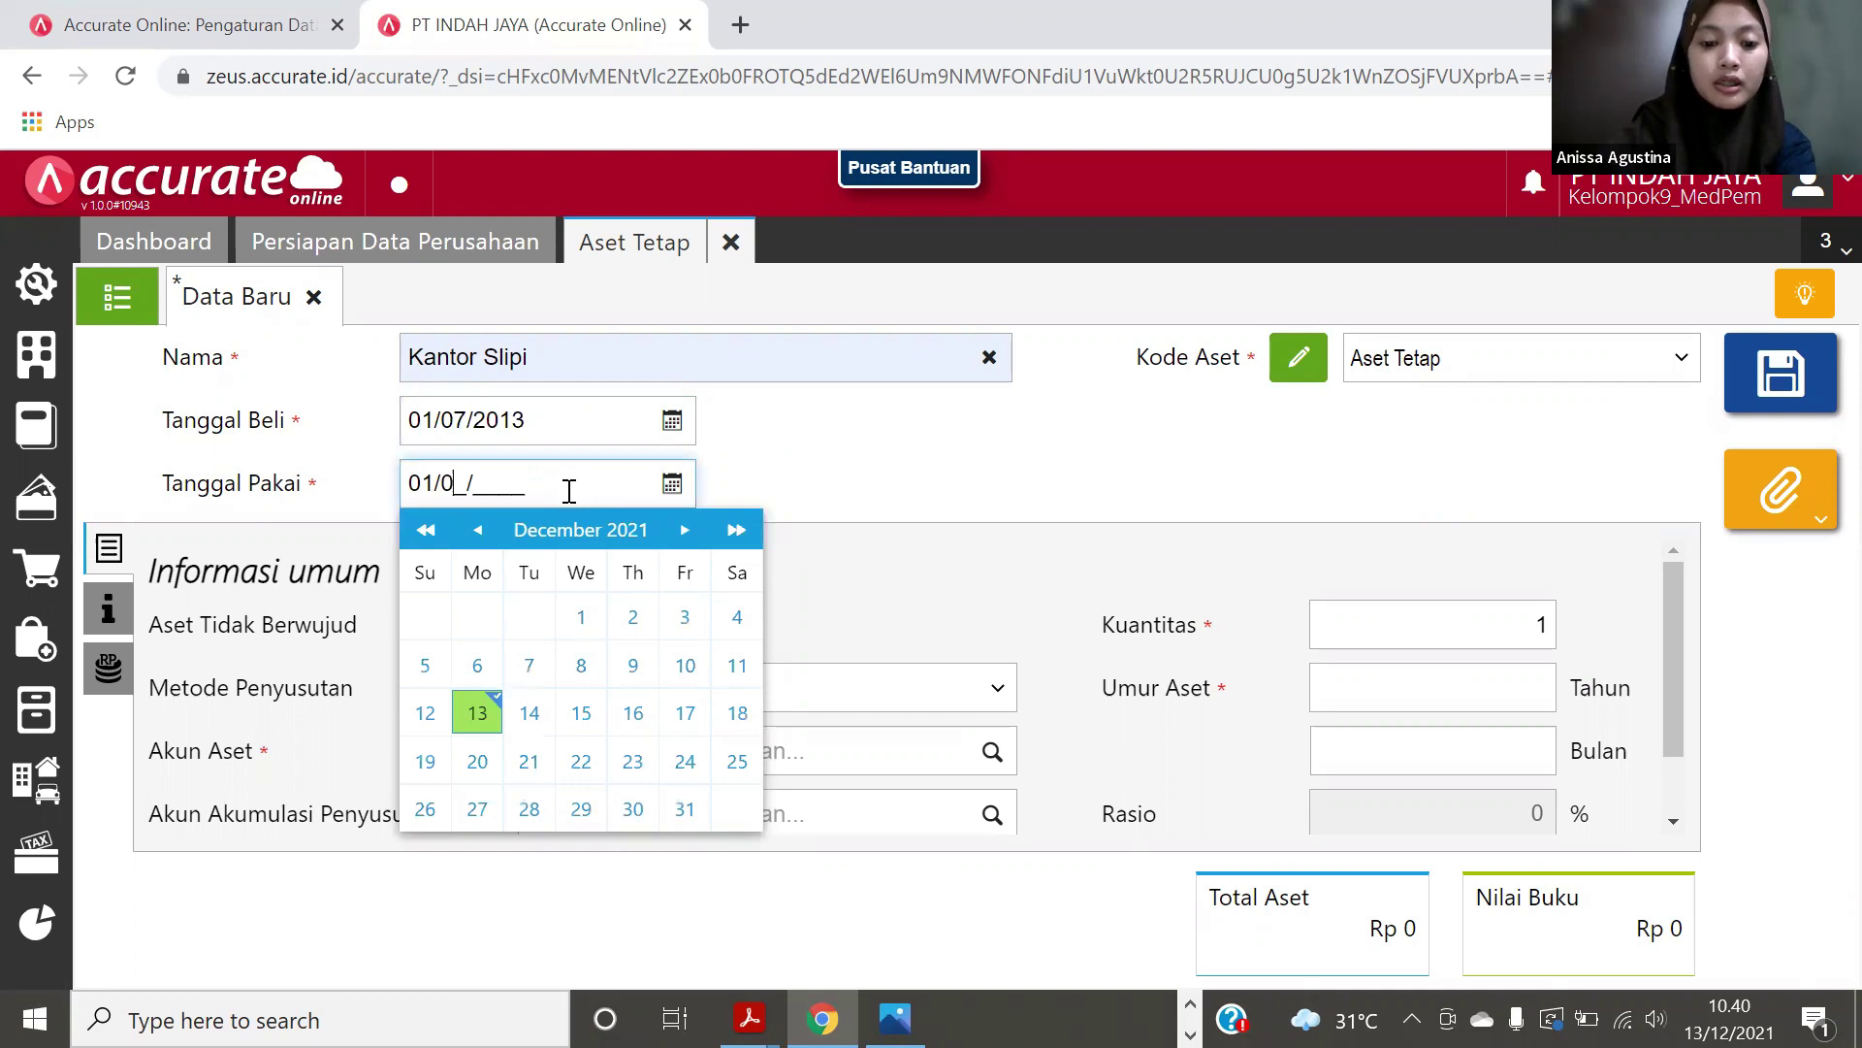
text(3)
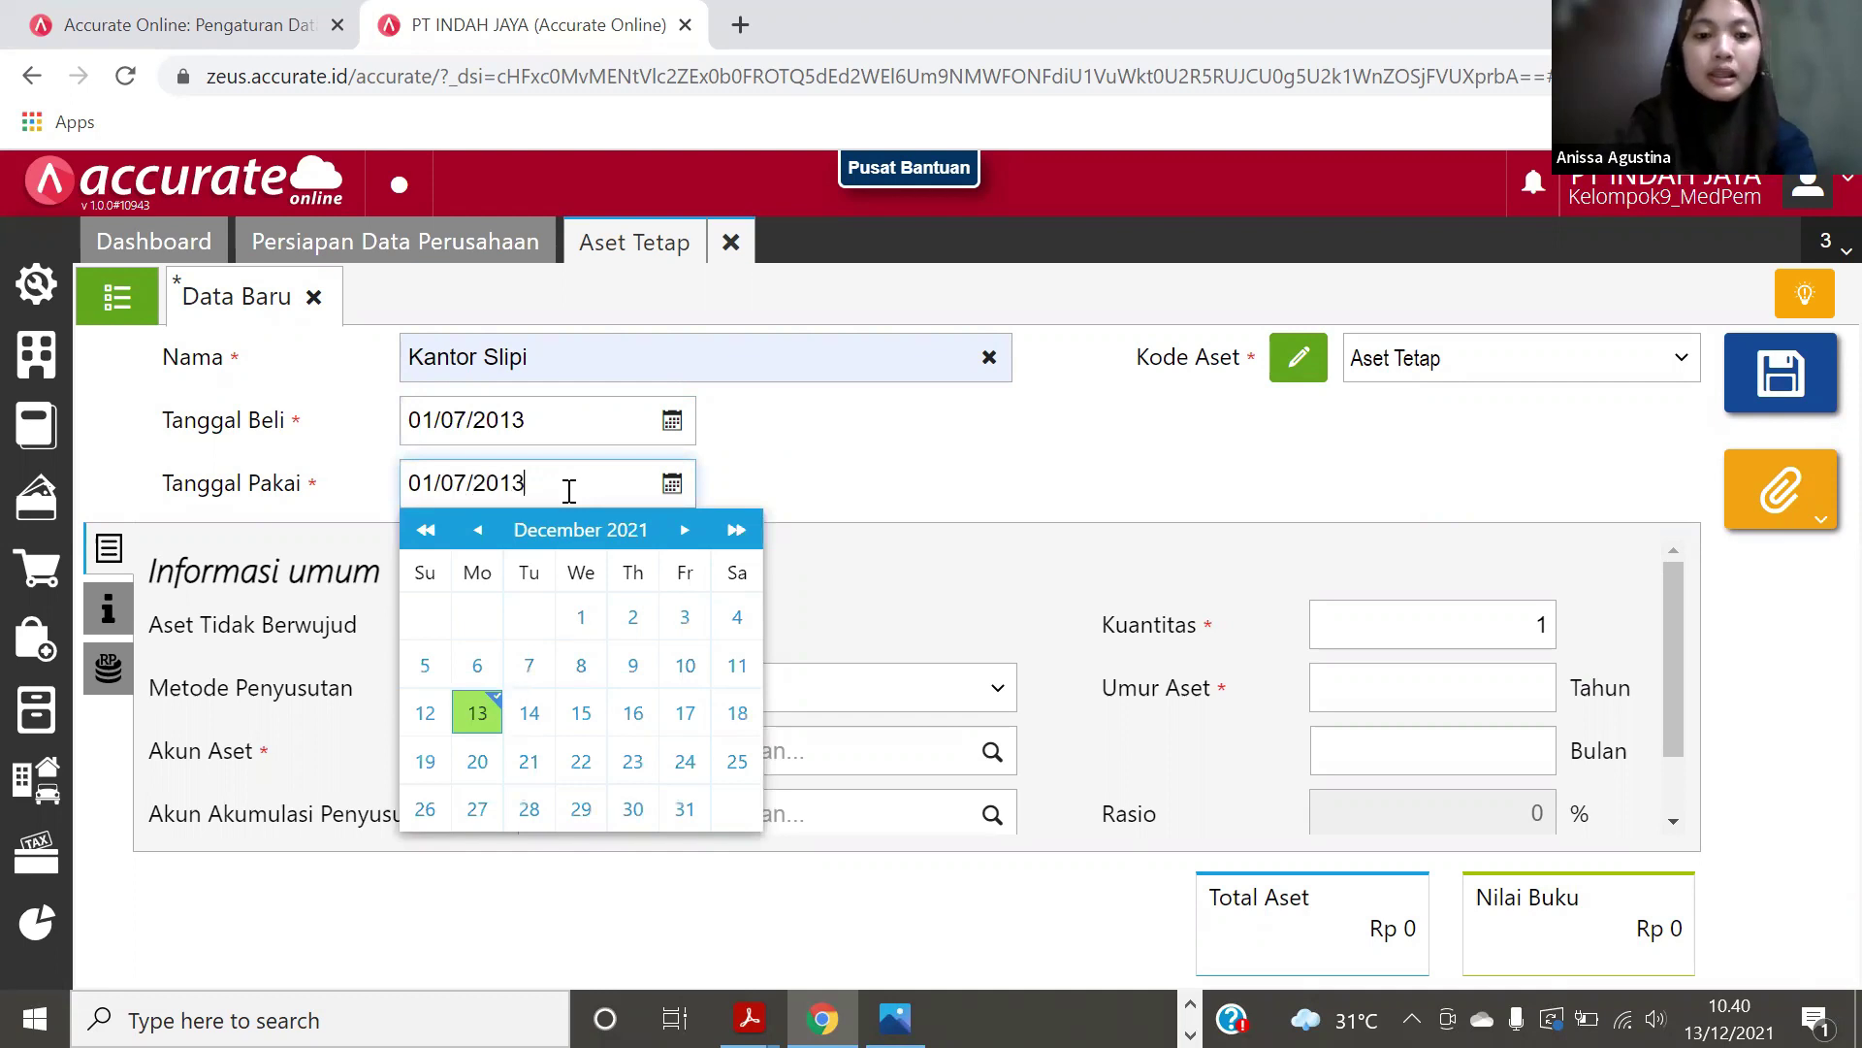
Step: Turn off automatic numbering for the Kantor Slipi asset code and set the code to A001
click(1297, 383)
click(1296, 381)
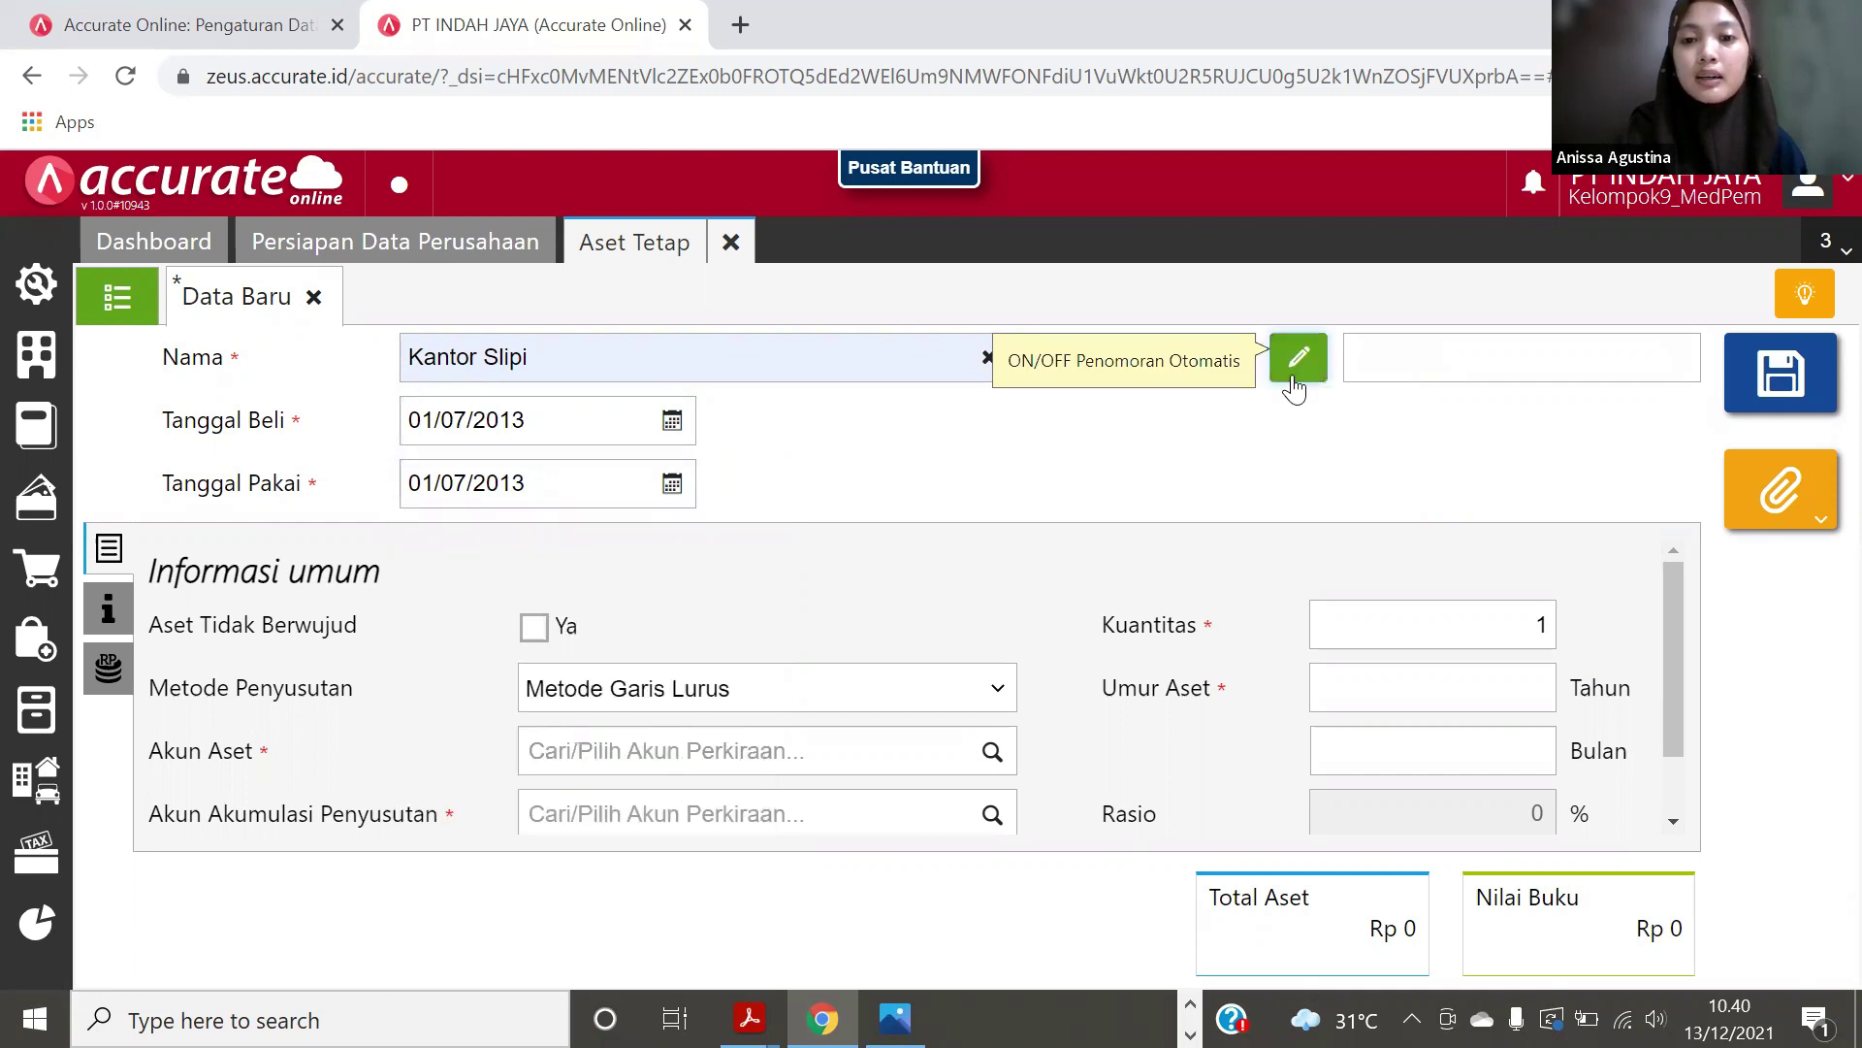
click(1419, 357)
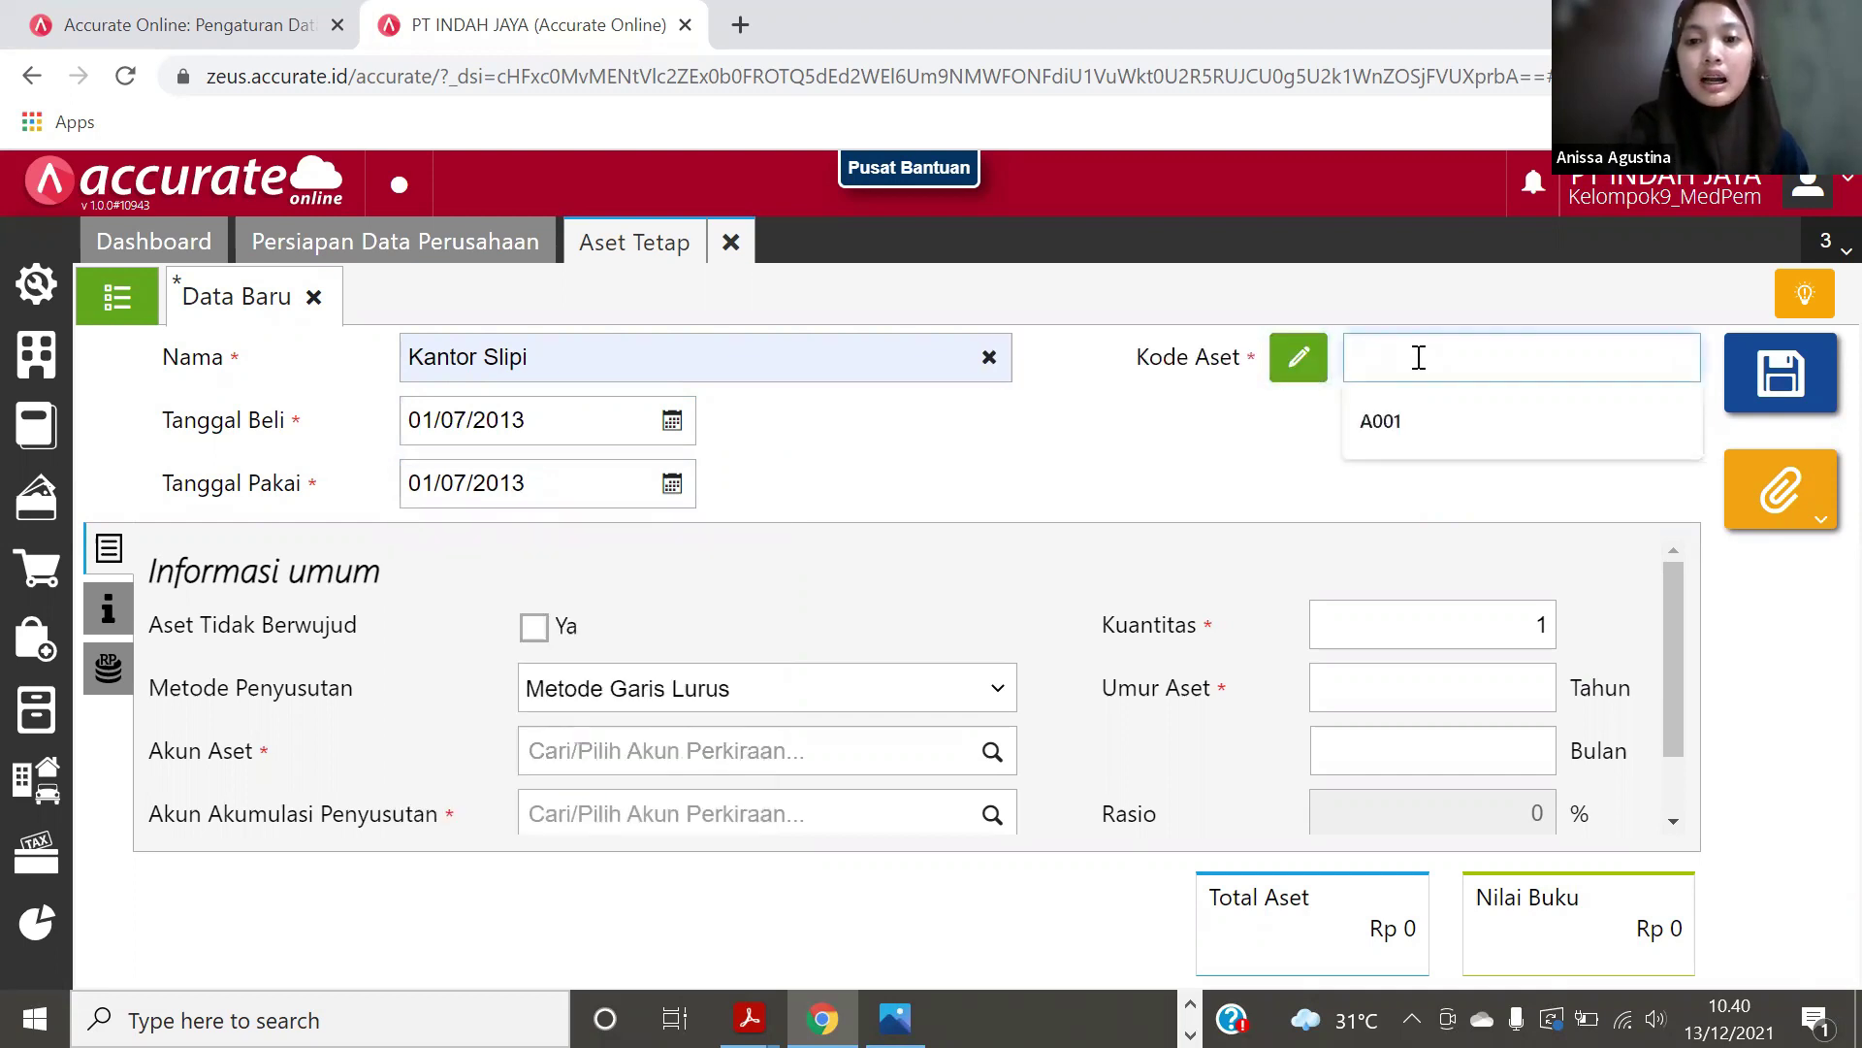
click(1408, 437)
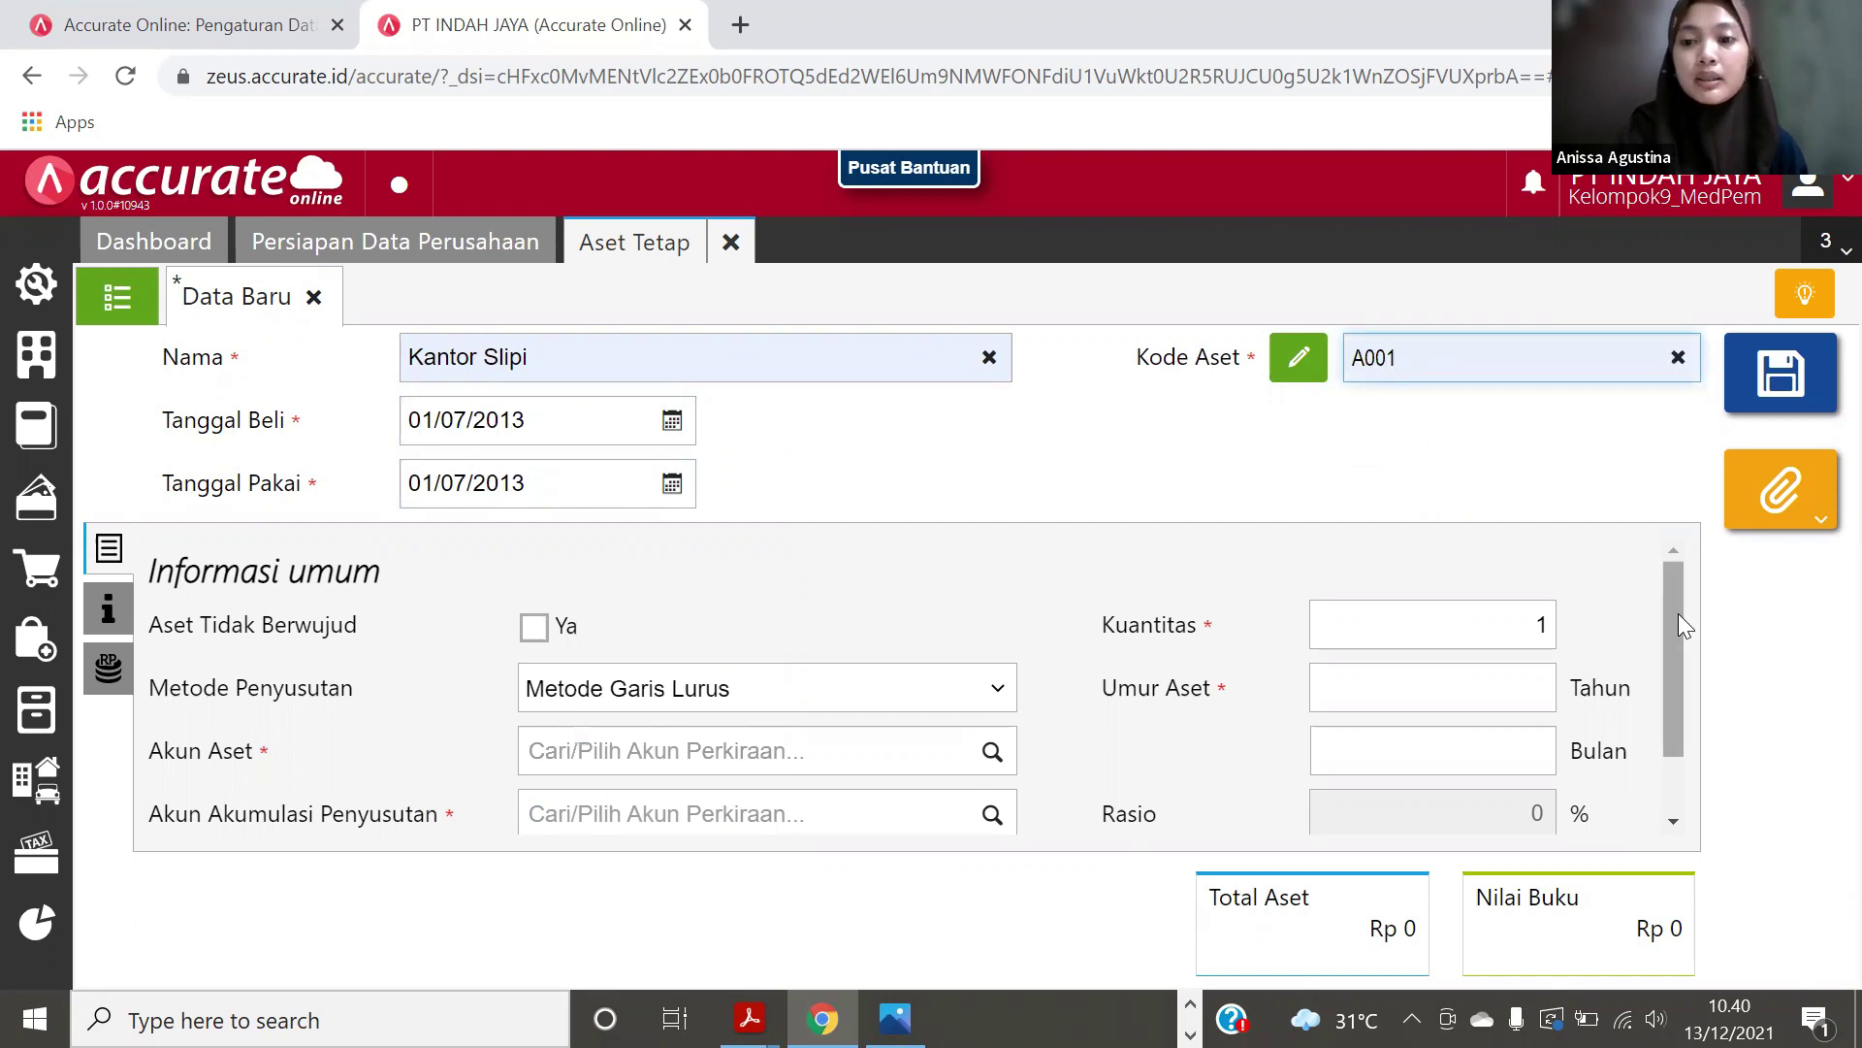
Step: Assign the account [1200-001] Building as the asset account (Akun Aset) of Kantor Slipi
drag(1679, 613, 1667, 697)
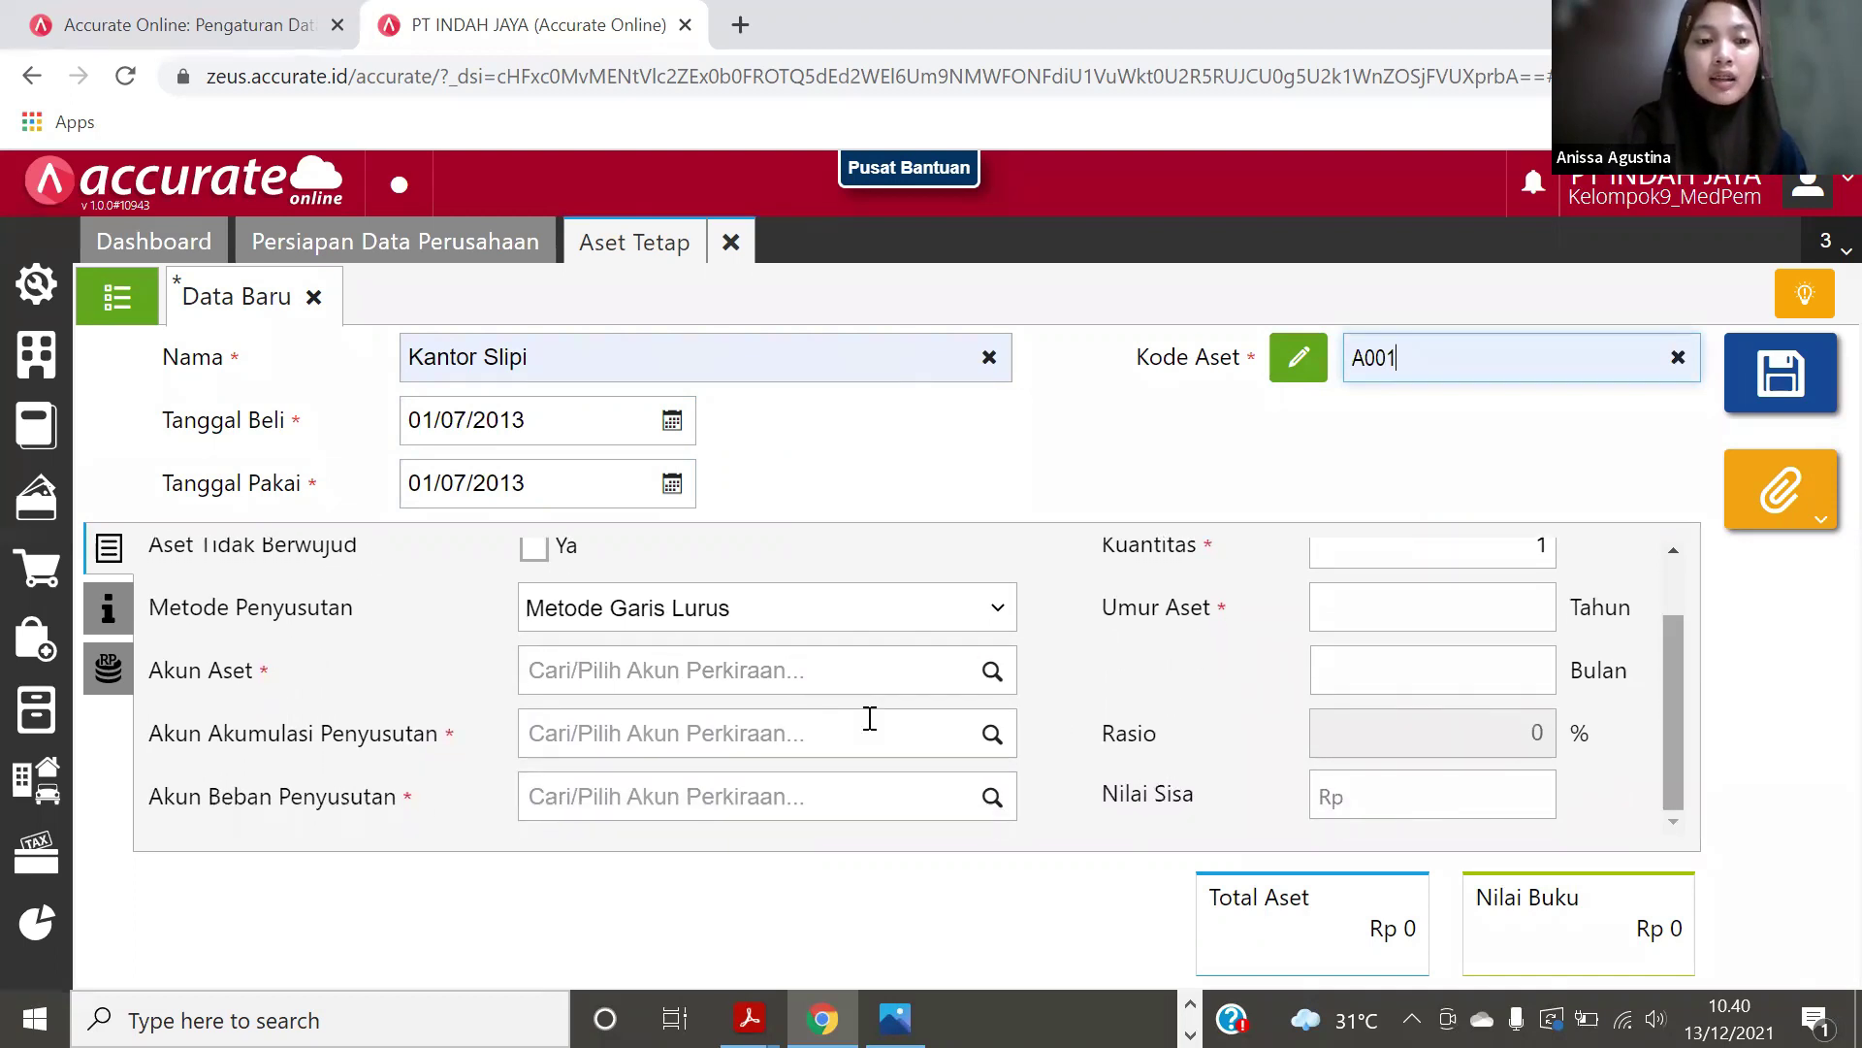
click(728, 671)
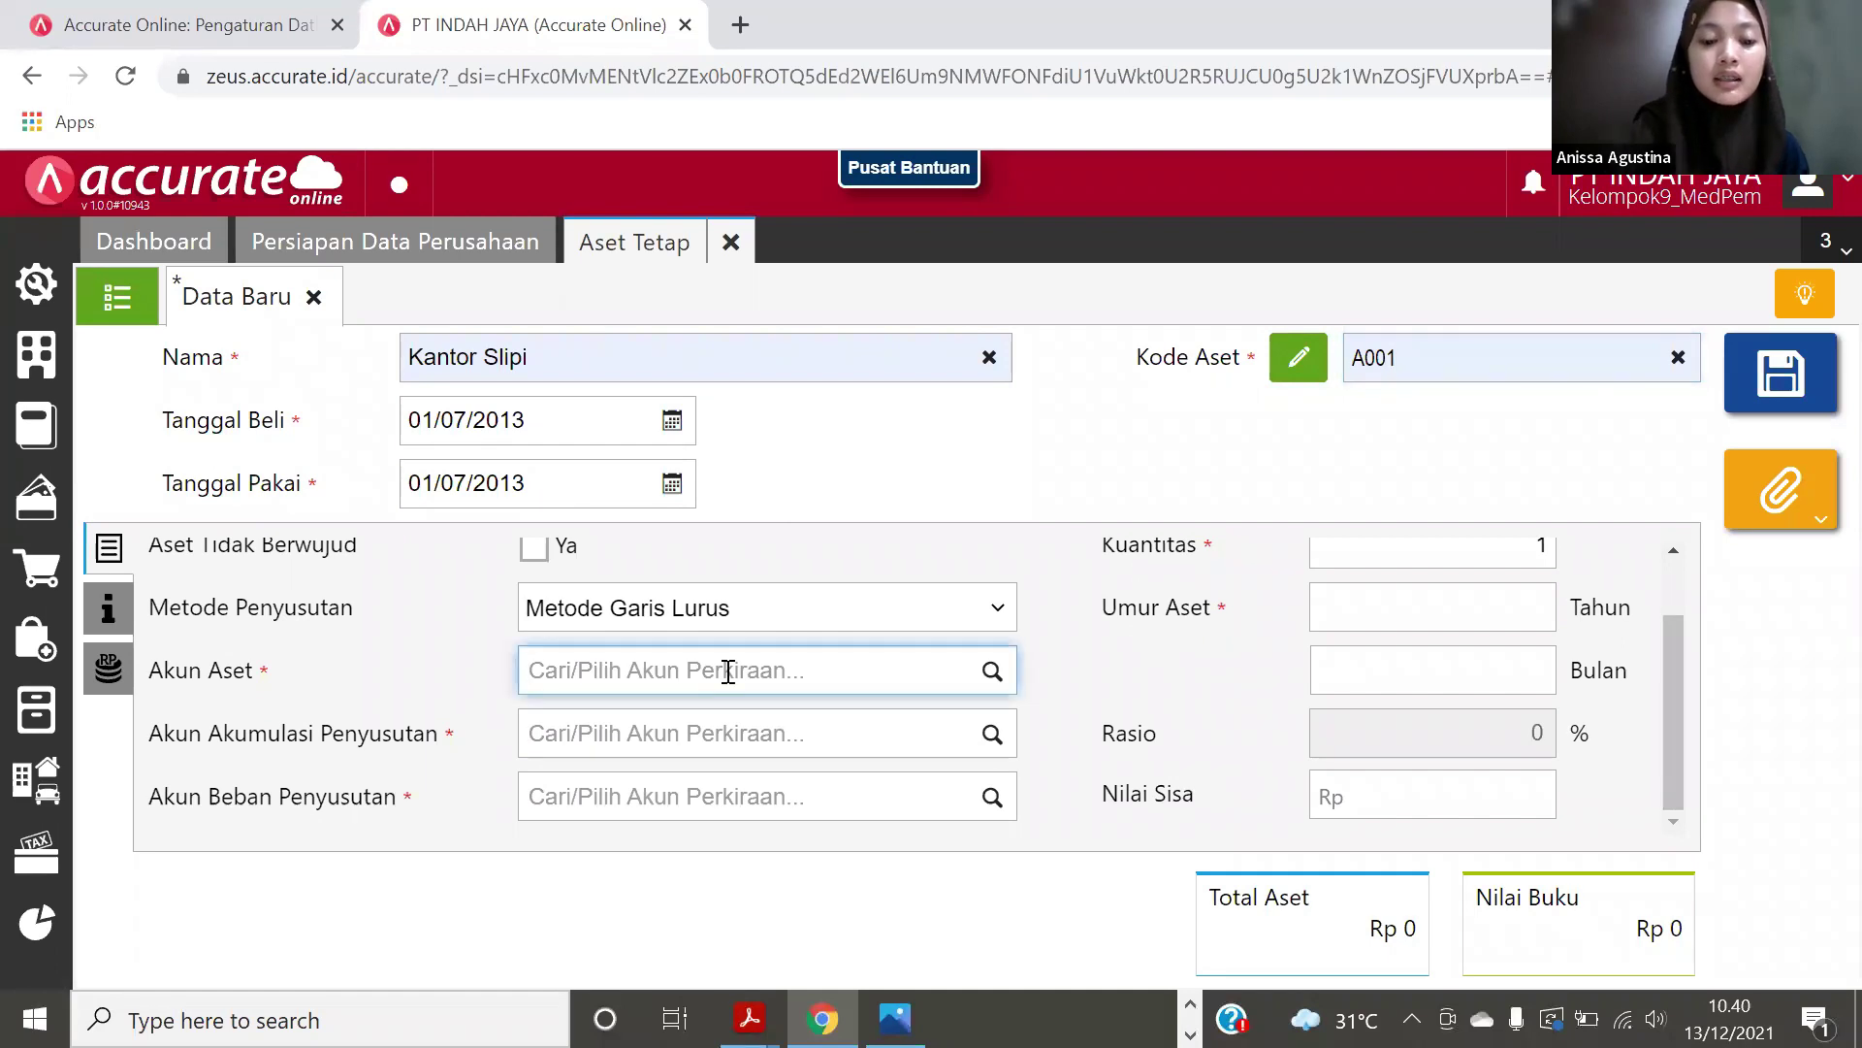
text(Bu)
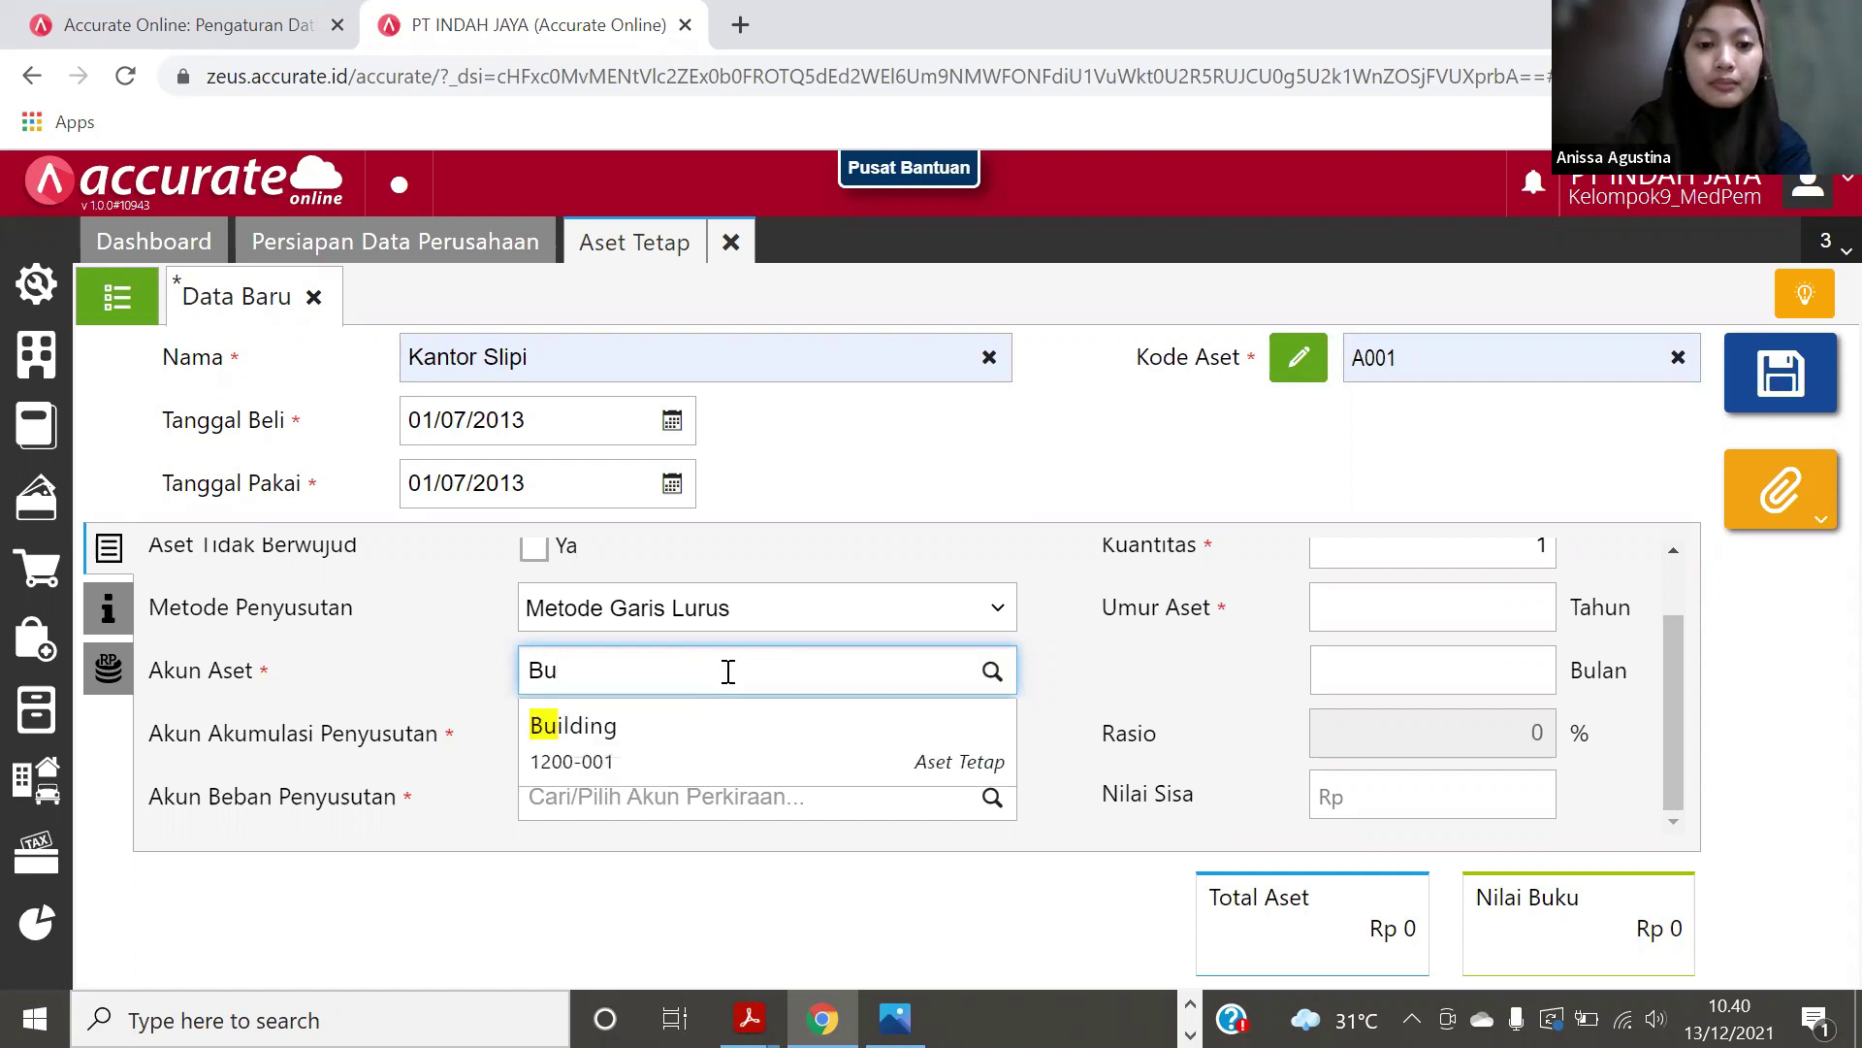
click(704, 747)
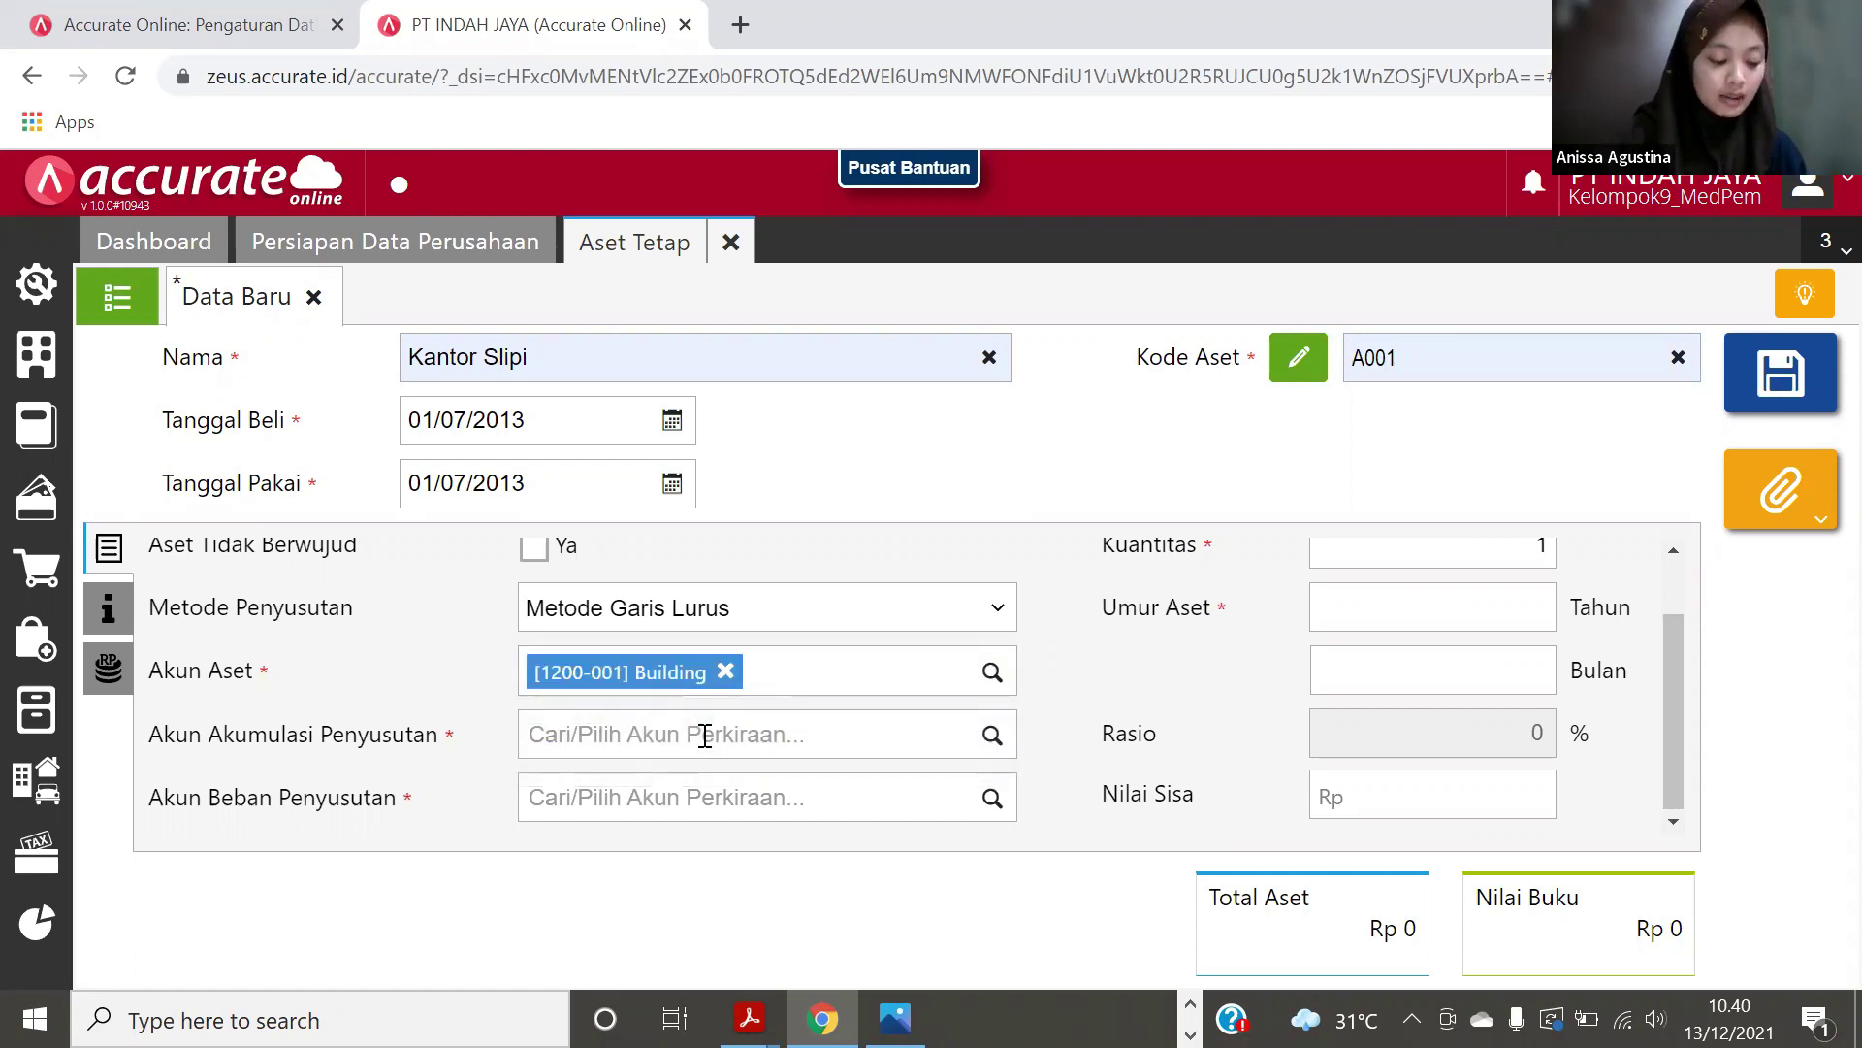
Step: Set the accumulated depreciation account to [1200-002] Building Accumulated Depreciation and the depreciation expense account to [6000-008] Building Depreciation Expense
click(705, 737)
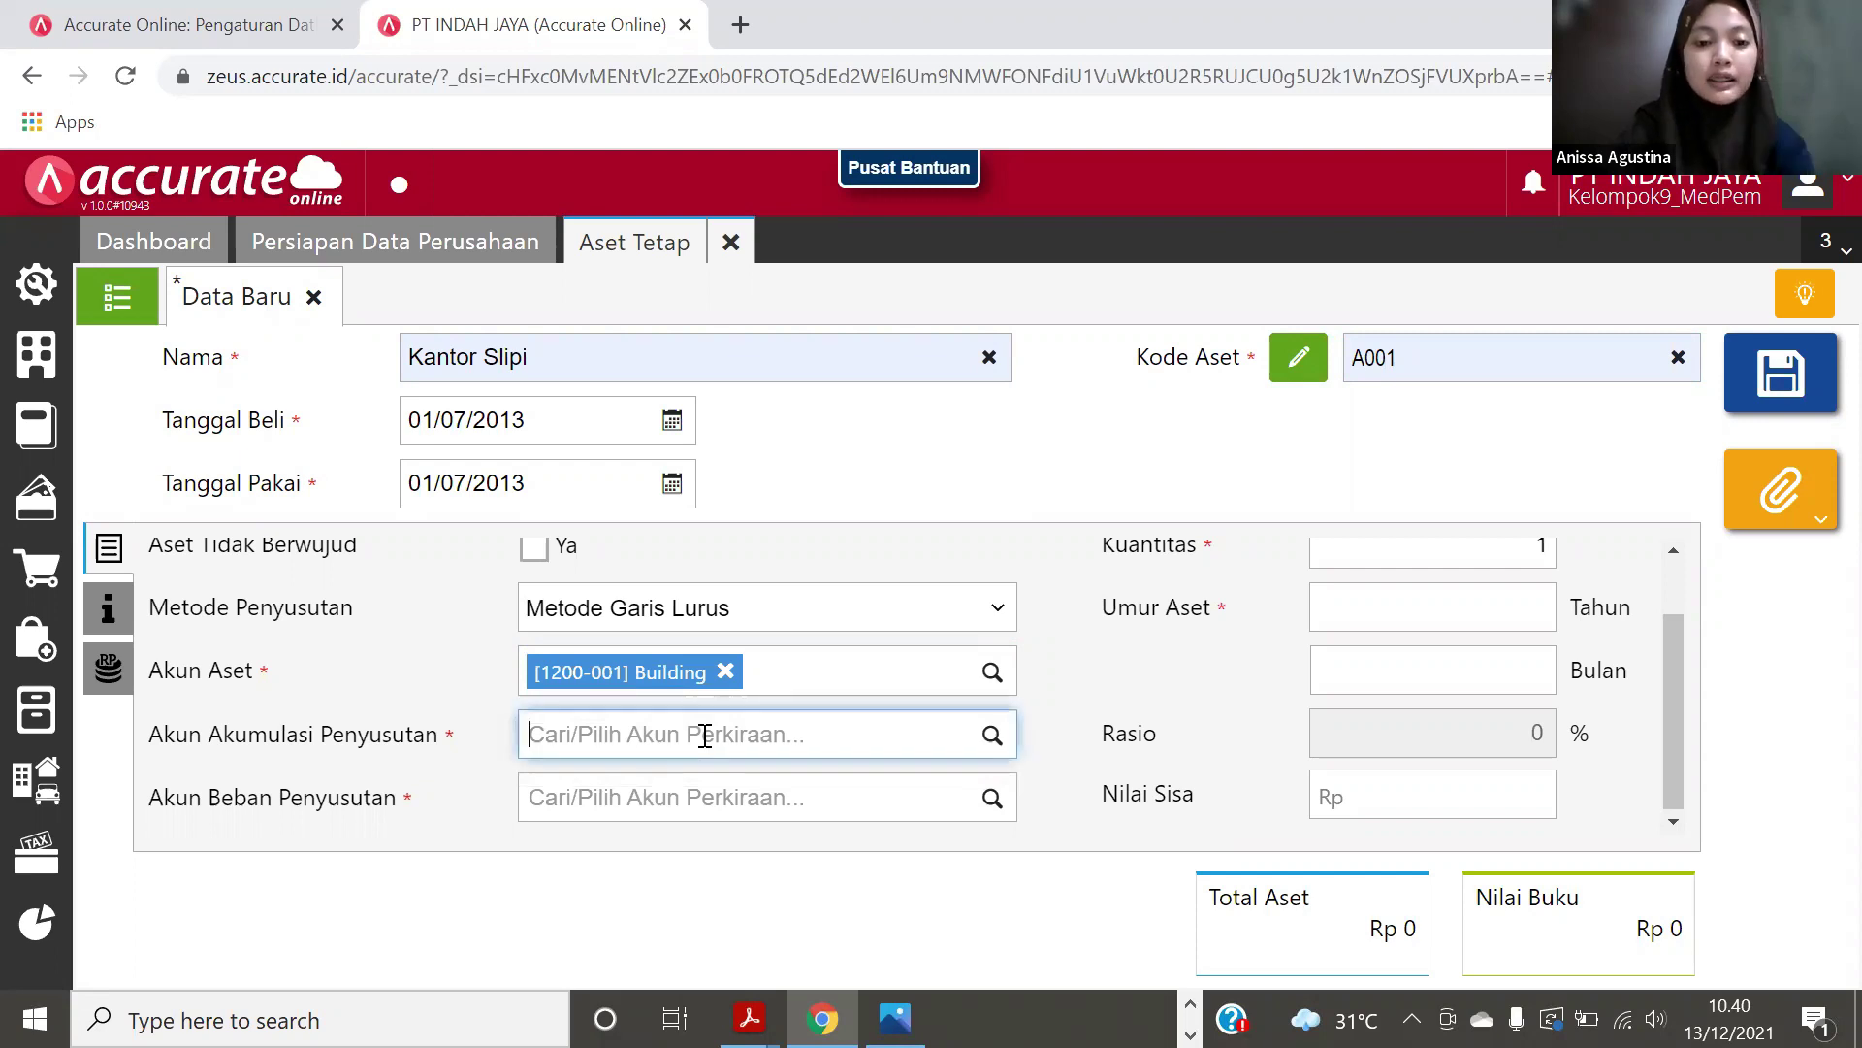
text(Bu)
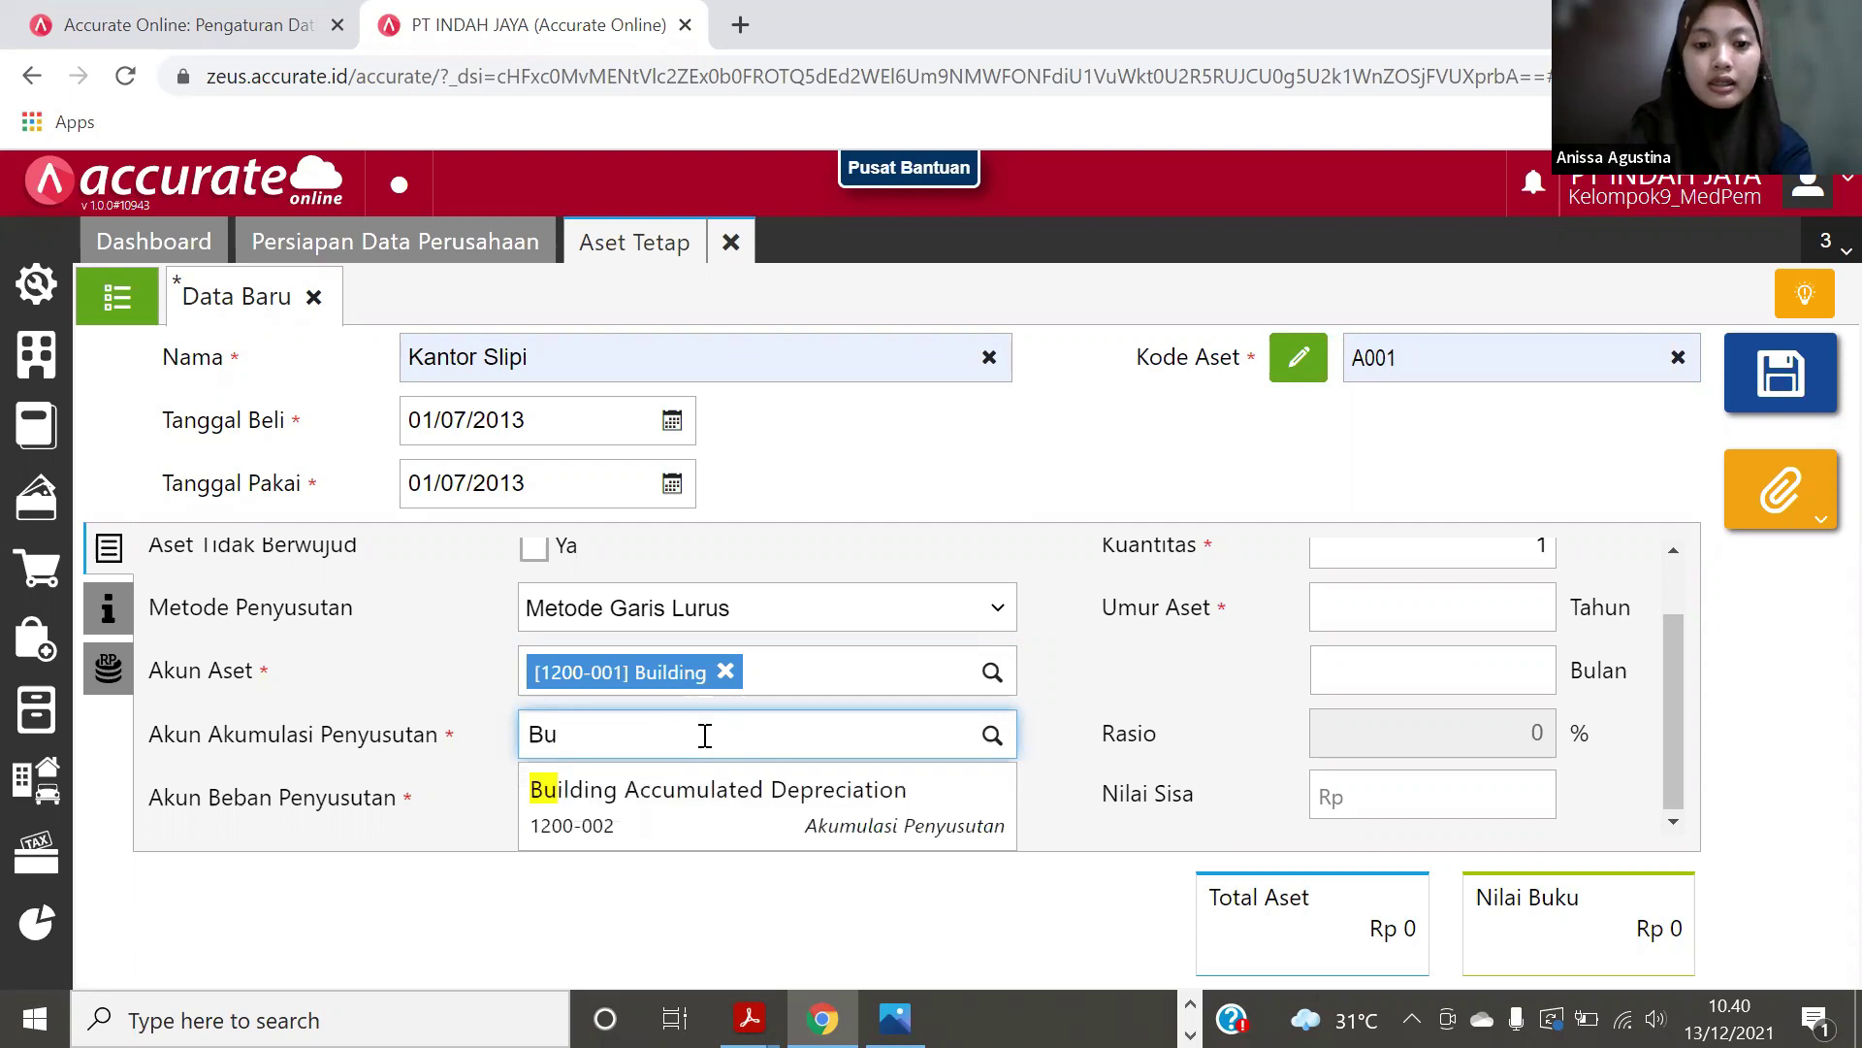
click(689, 804)
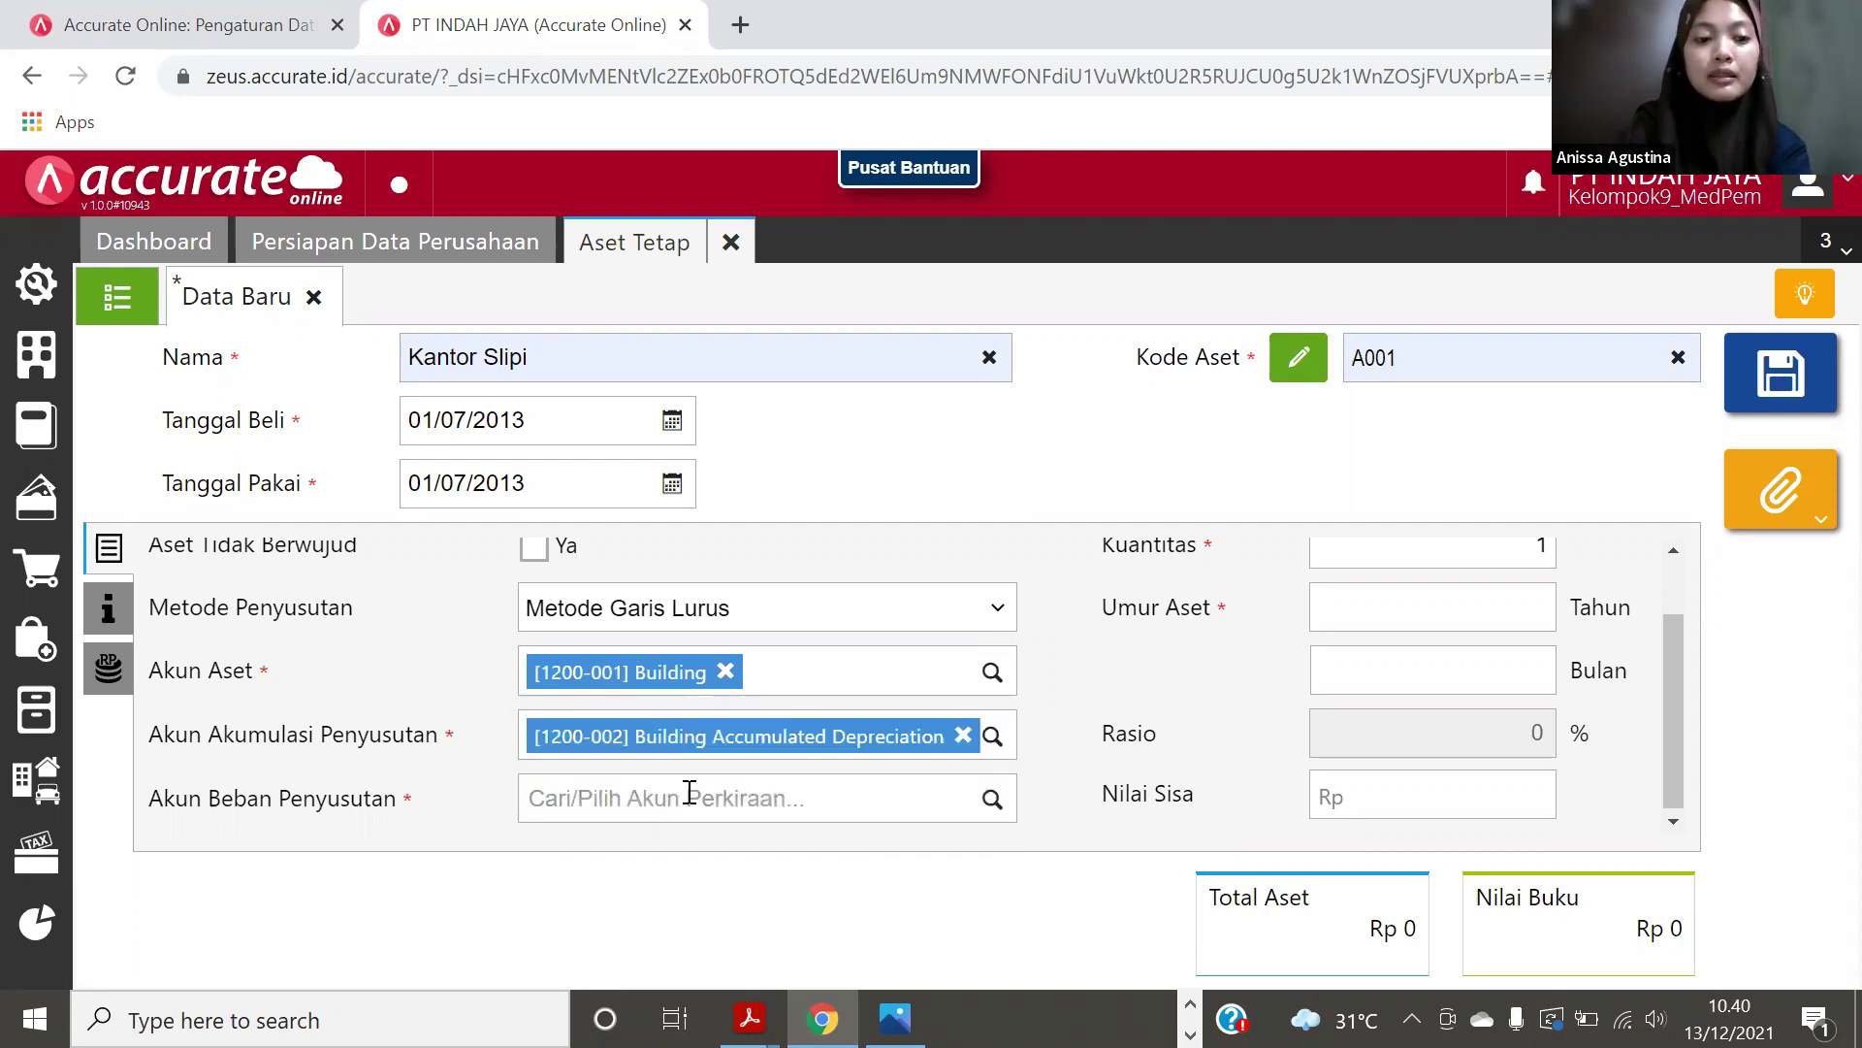
click(690, 793)
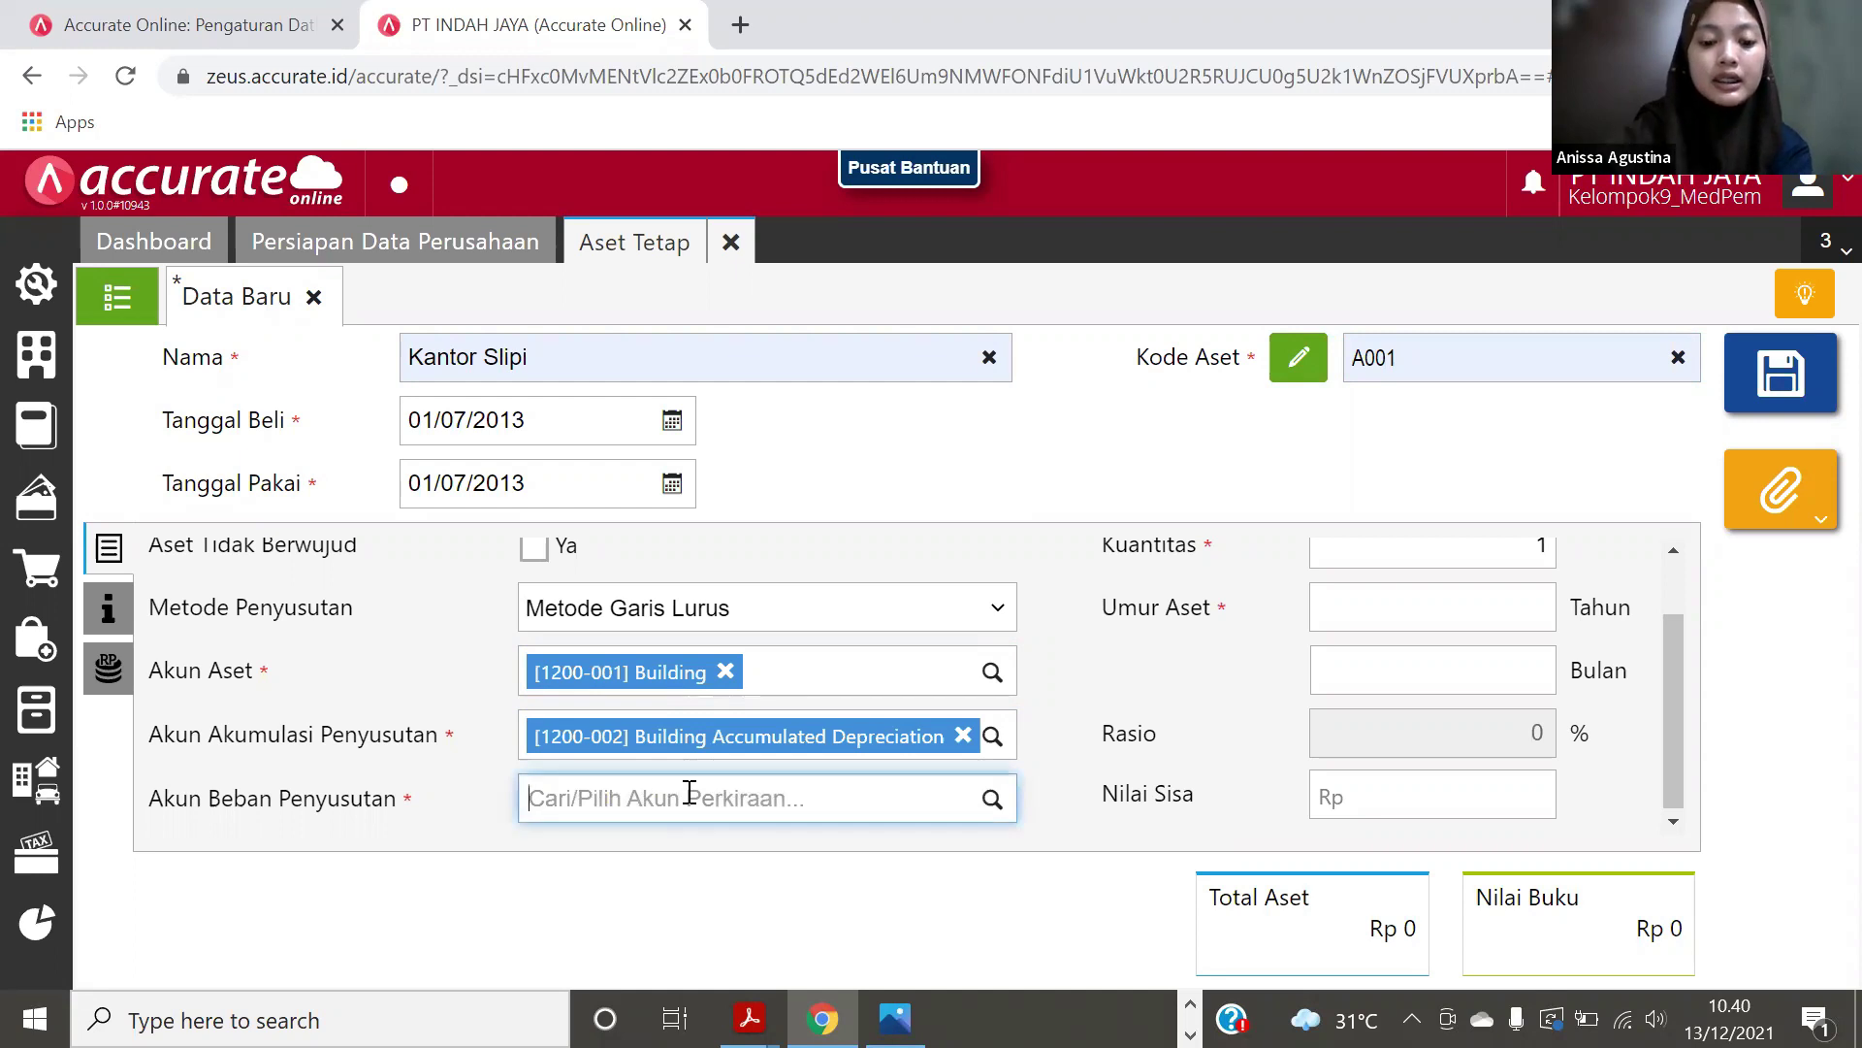
text(Bu)
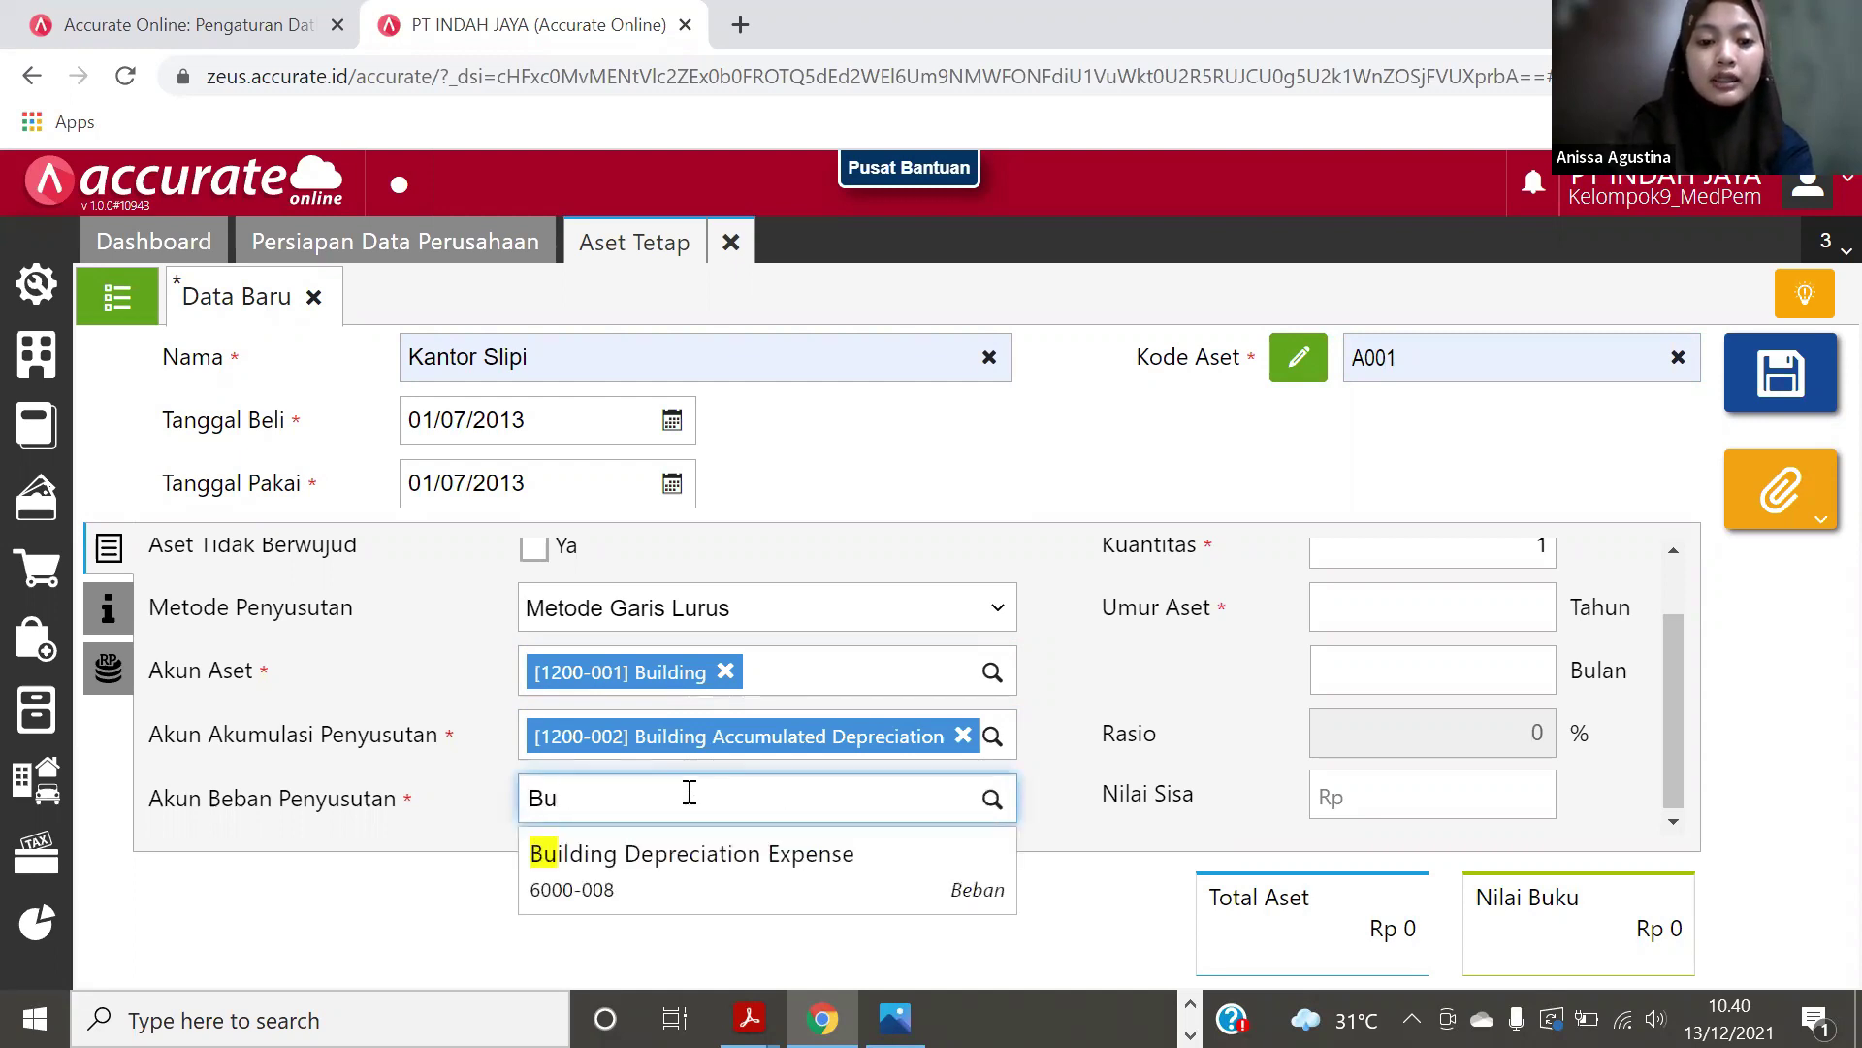
click(679, 869)
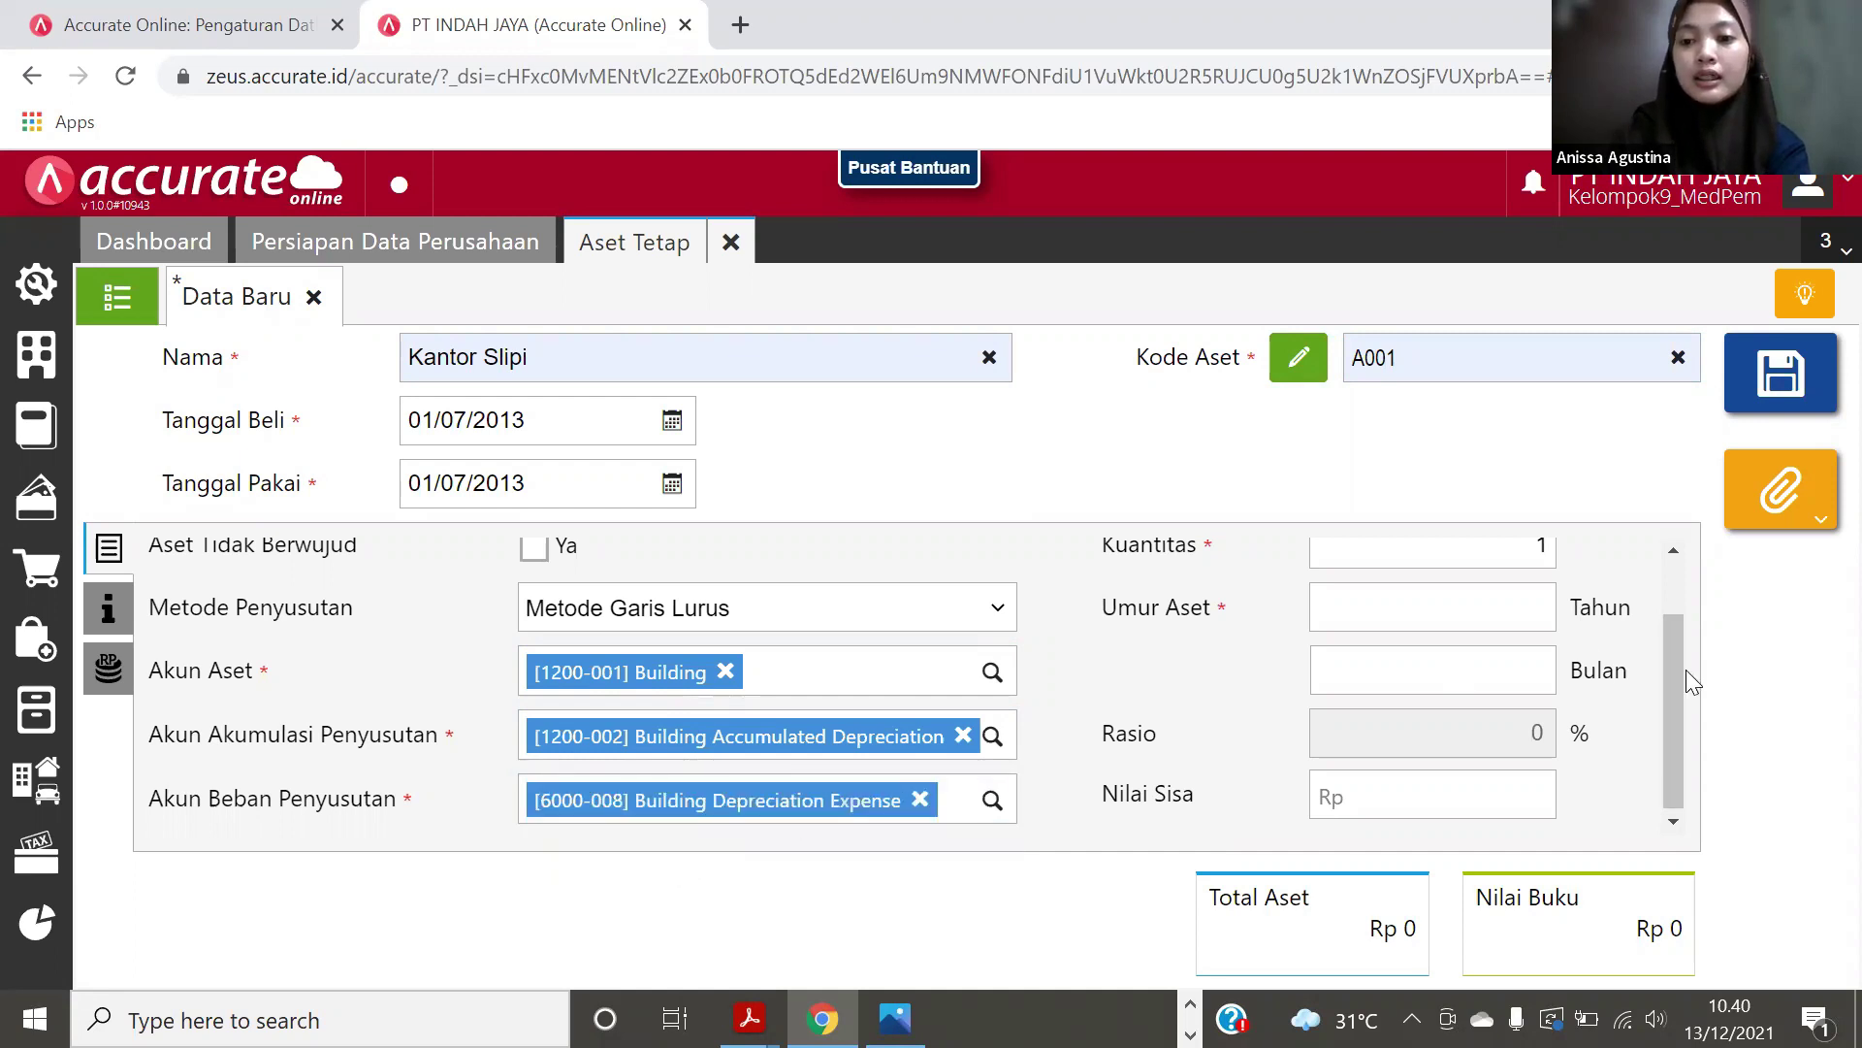
Step: Set the asset life (Umur Aset) of Kantor Slipi to 20 years
mouse_move(1679, 677)
mouse_down()
mouse_move(1680, 629)
mouse_move(1676, 652)
mouse_up()
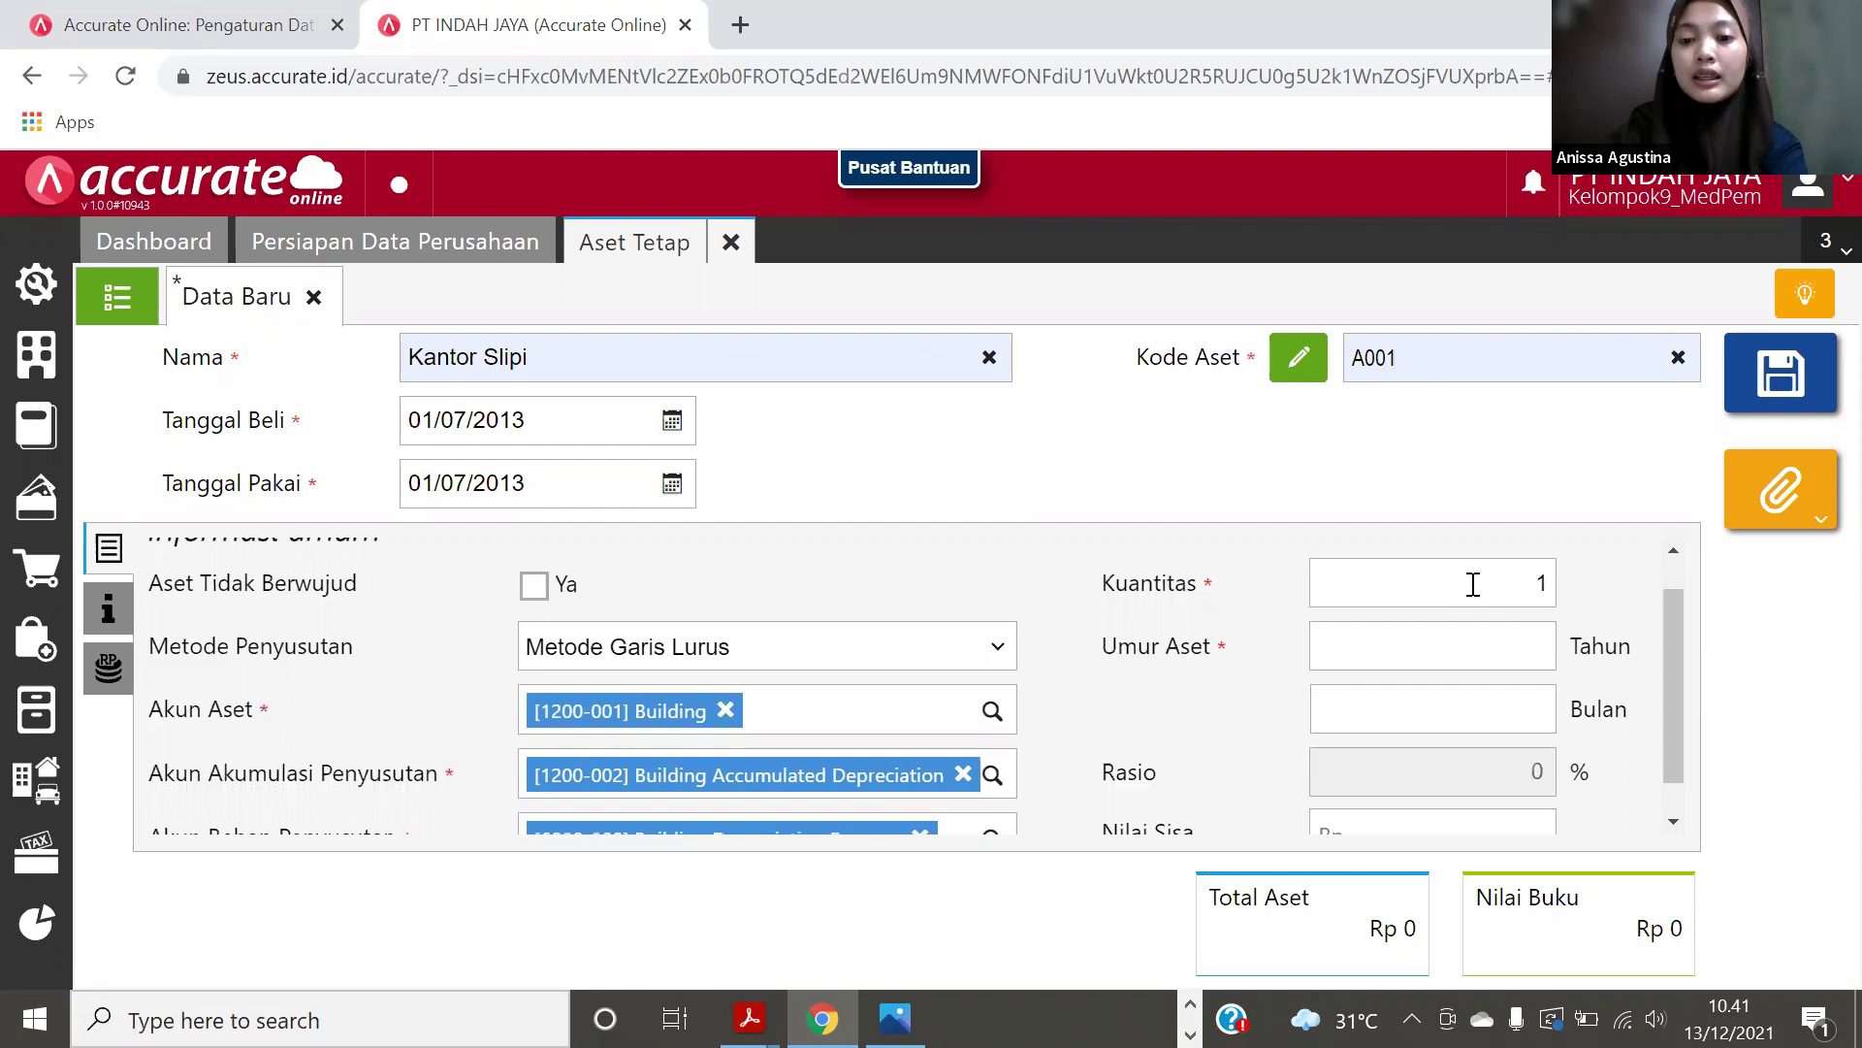
click(1455, 656)
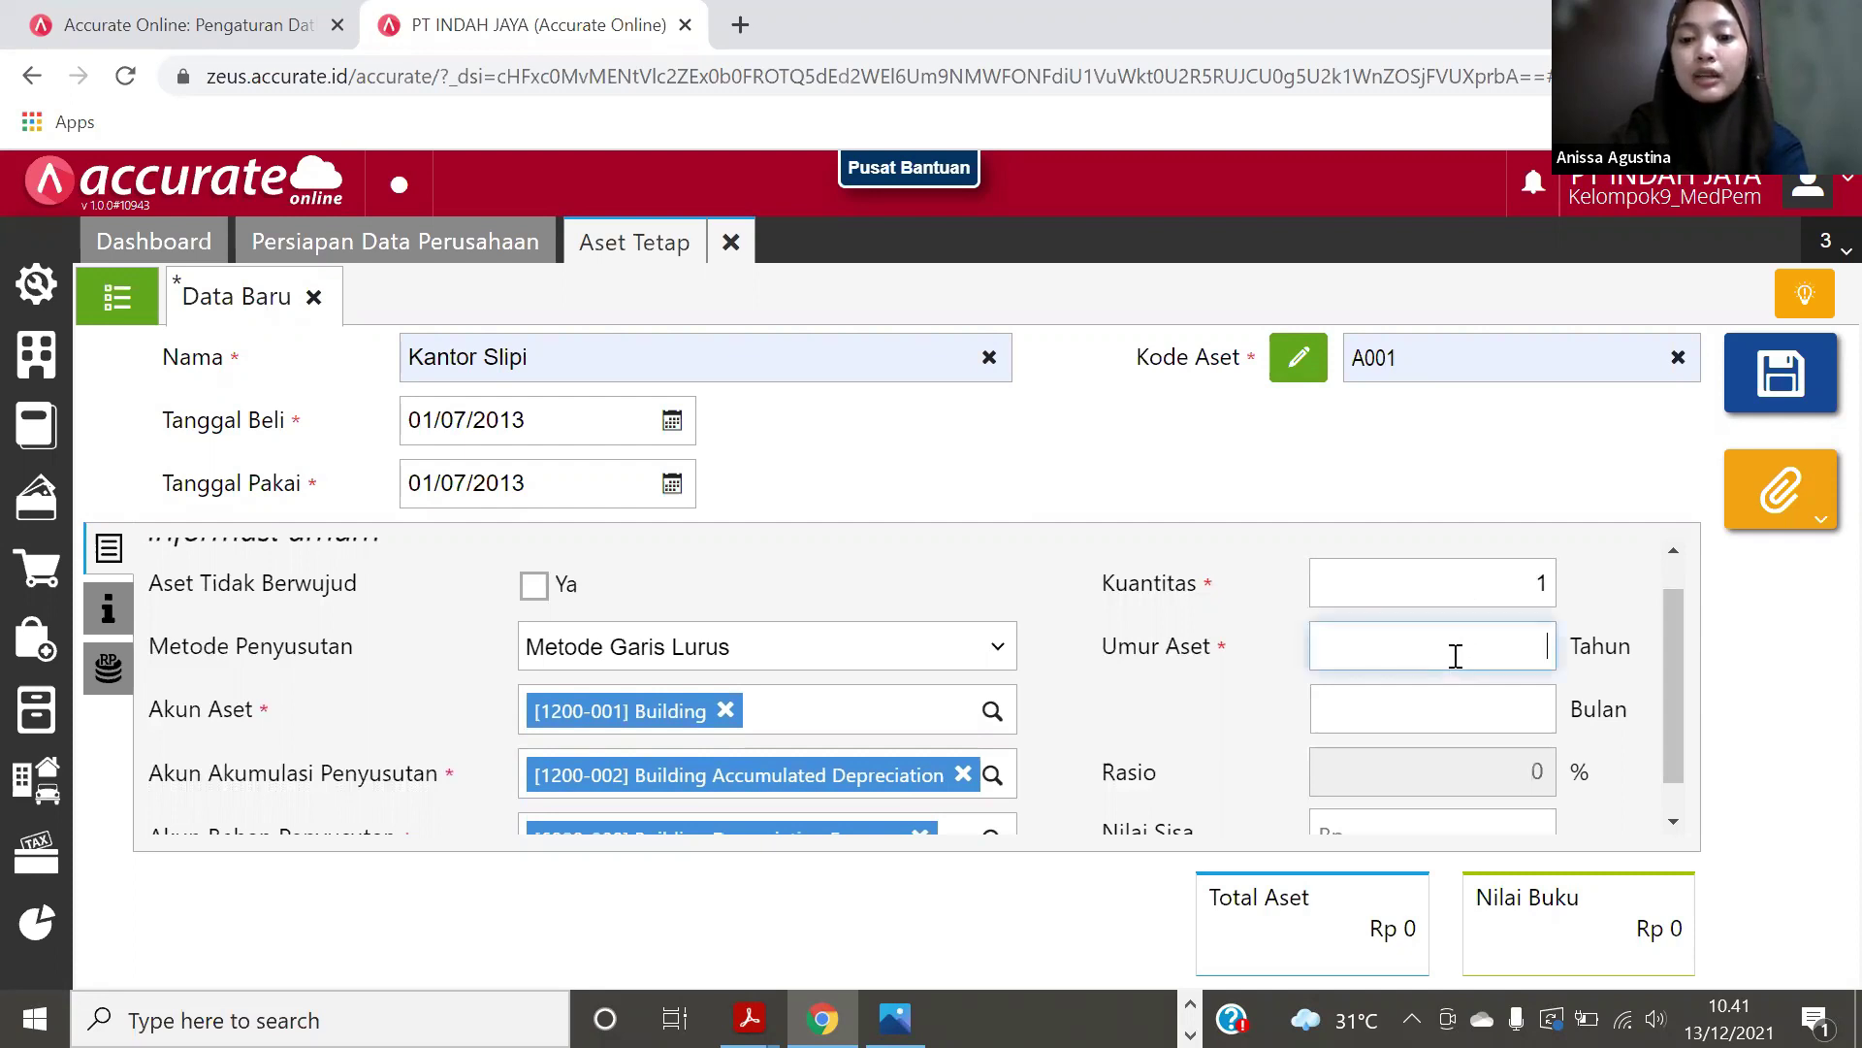
drag(1677, 677, 1671, 708)
scroll(1670, 697, down, 1)
text(20)
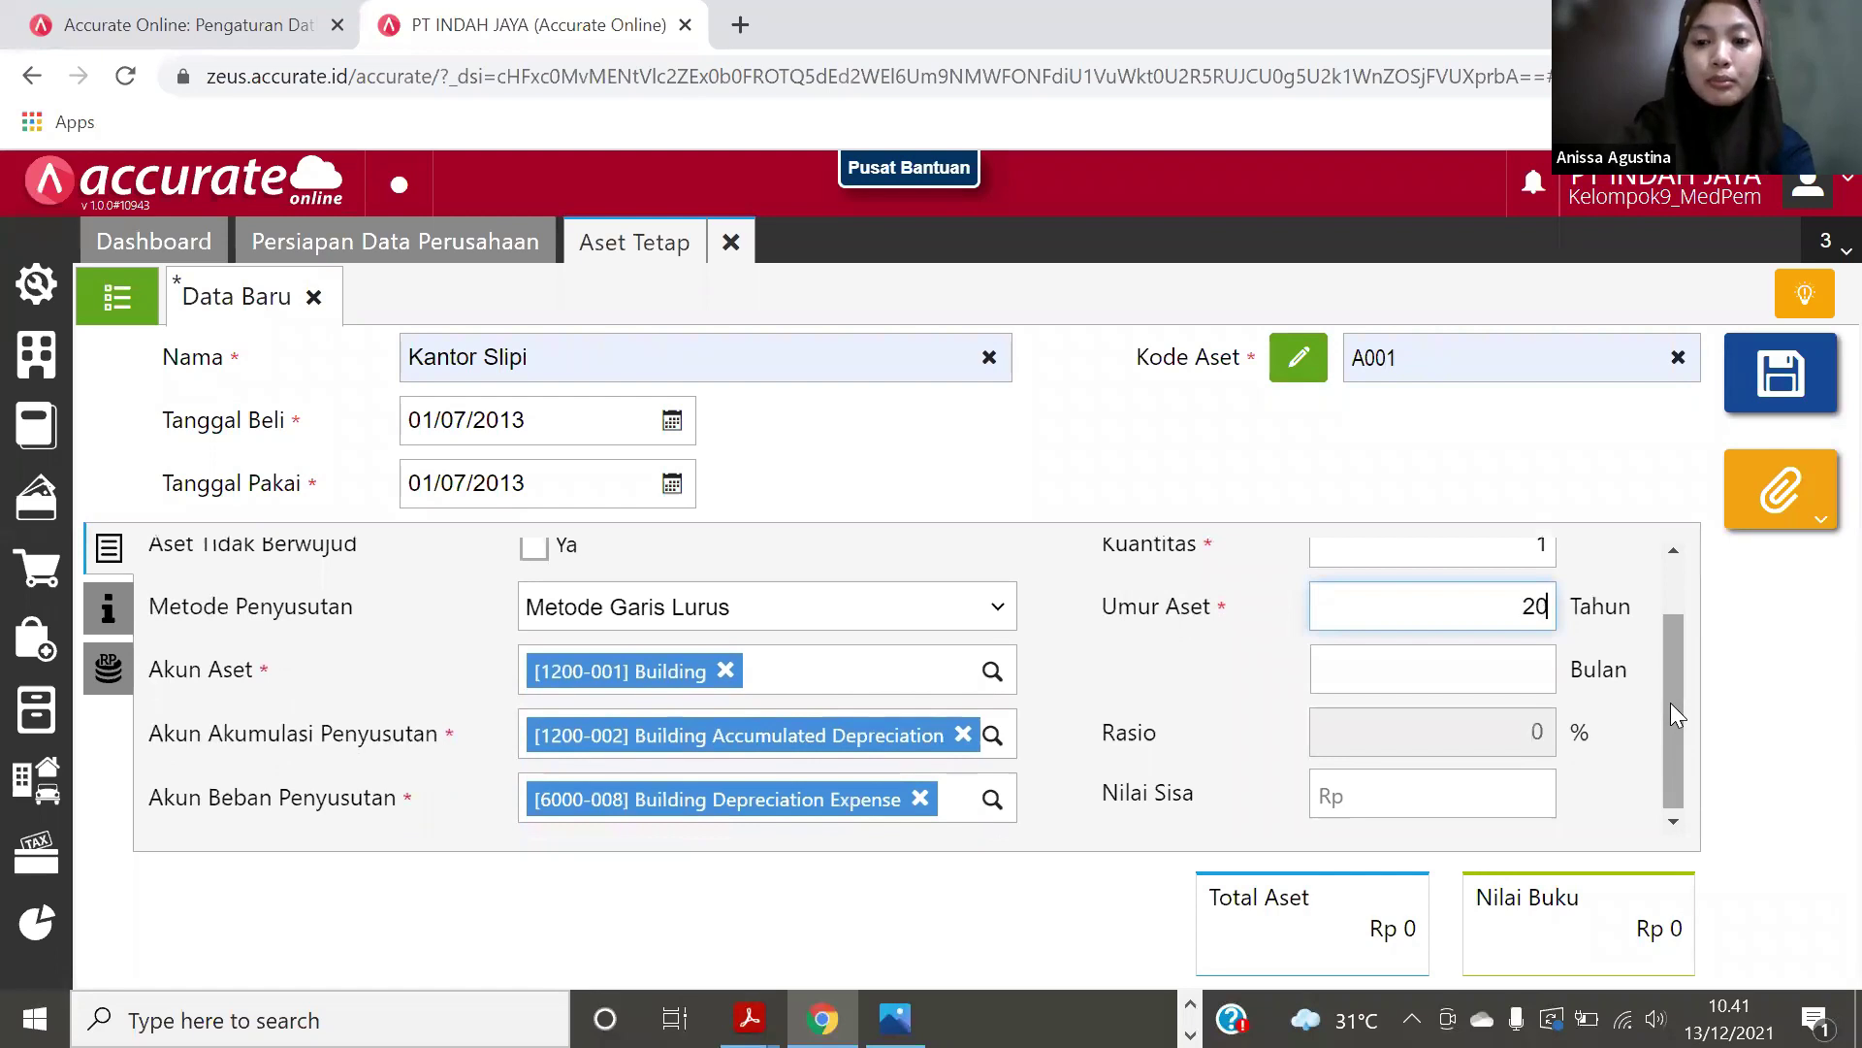
Step: In the asset's other information, choose Gedung as the asset category and Kantor Pusat as the initial asset location
drag(1670, 703, 1680, 594)
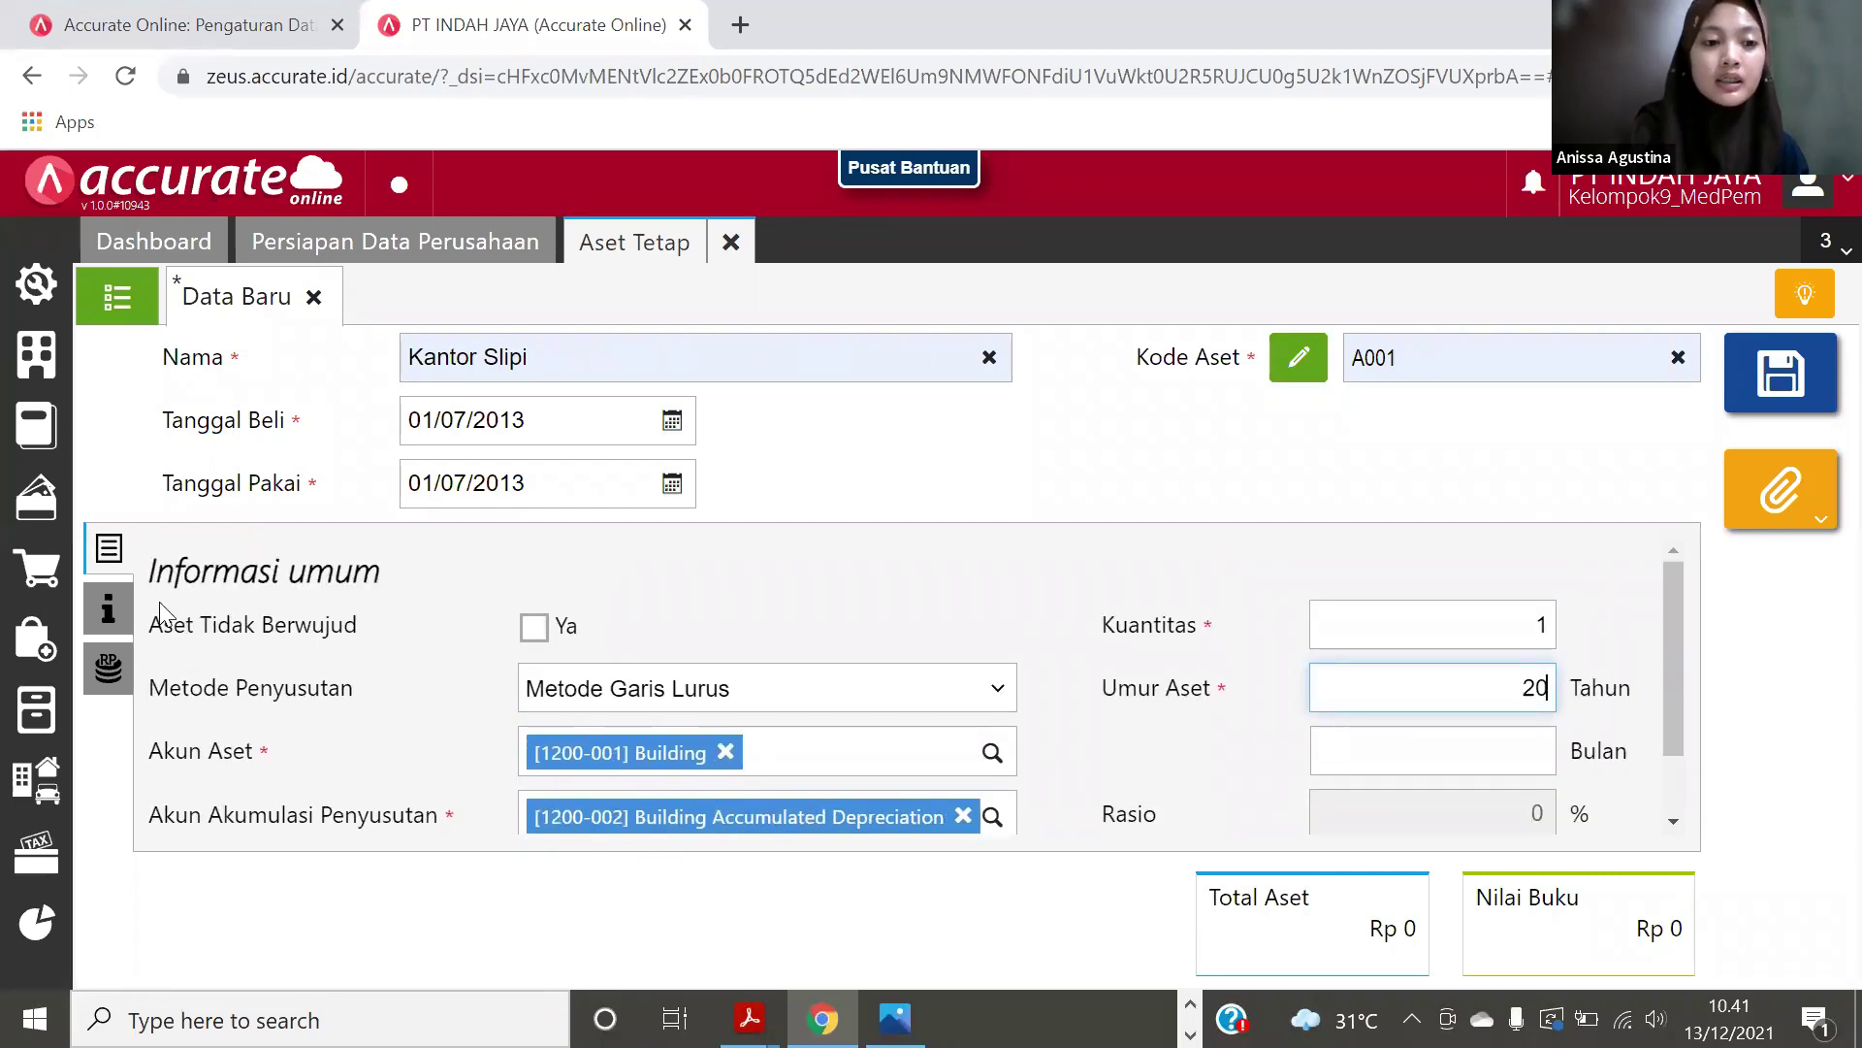
click(110, 611)
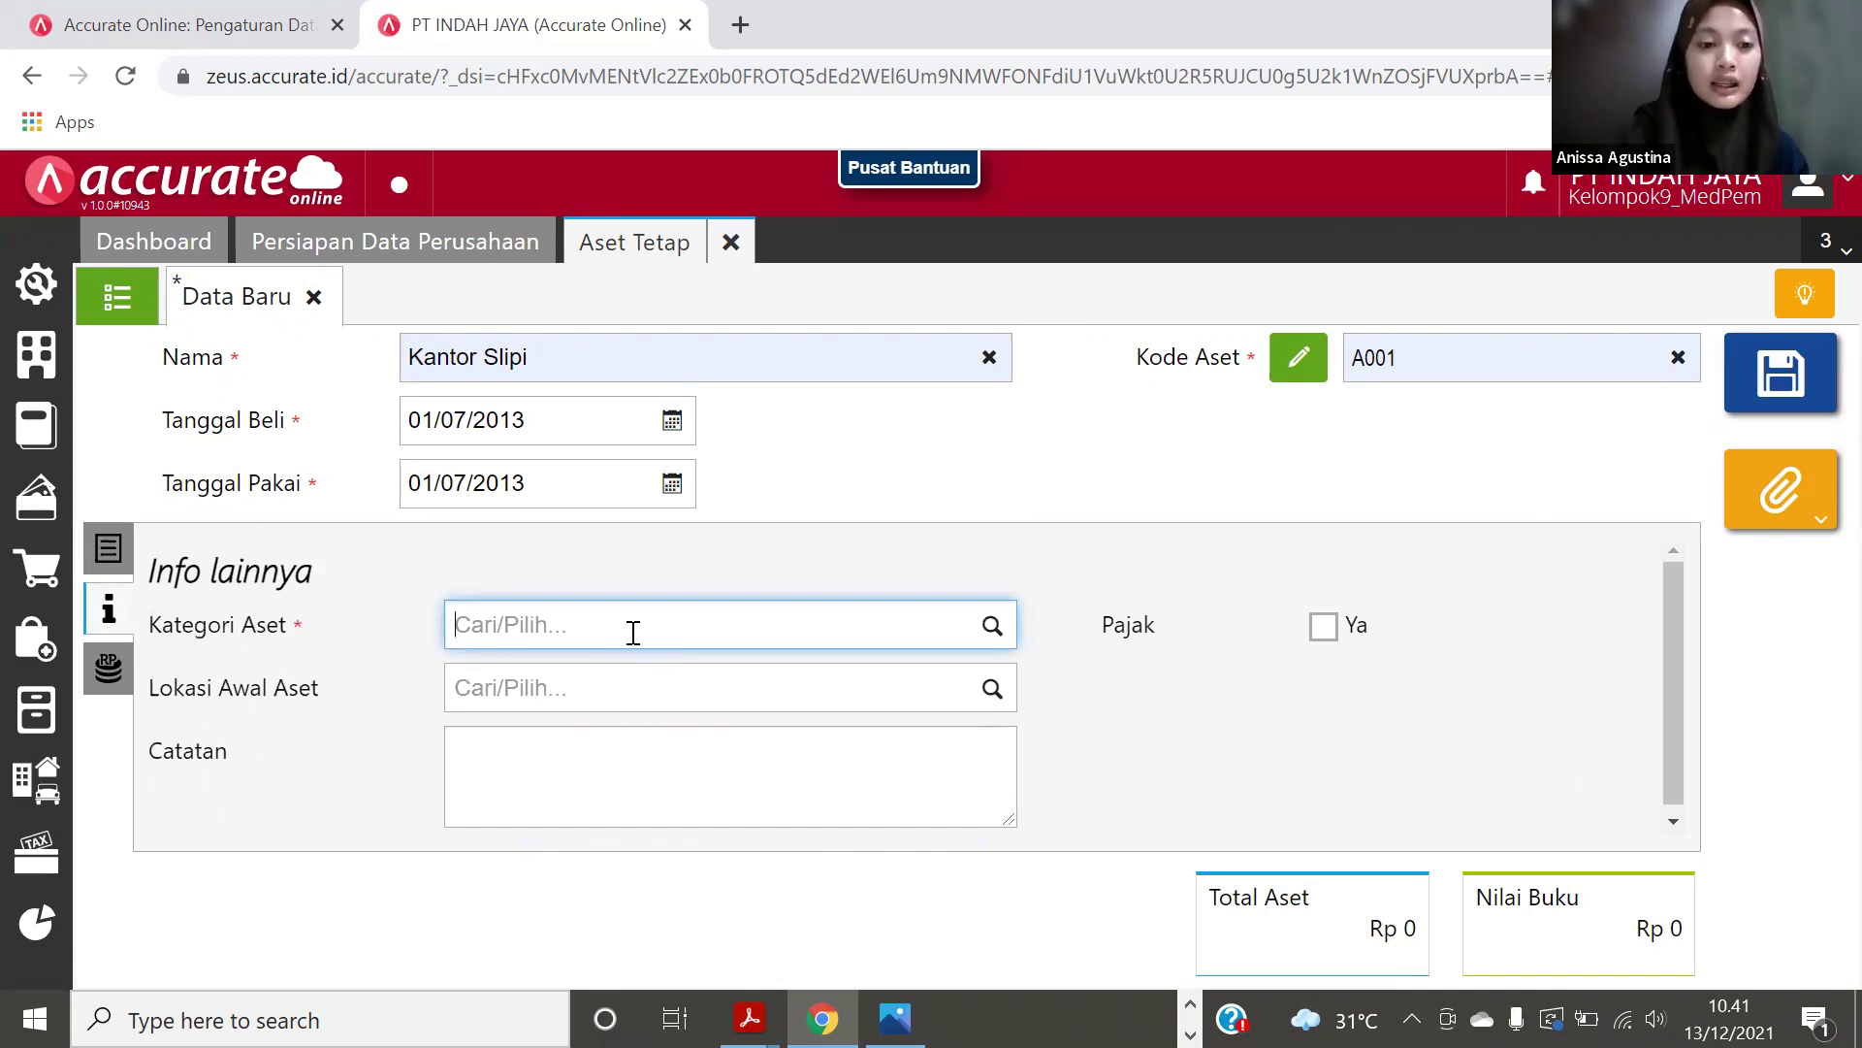
text(ge)
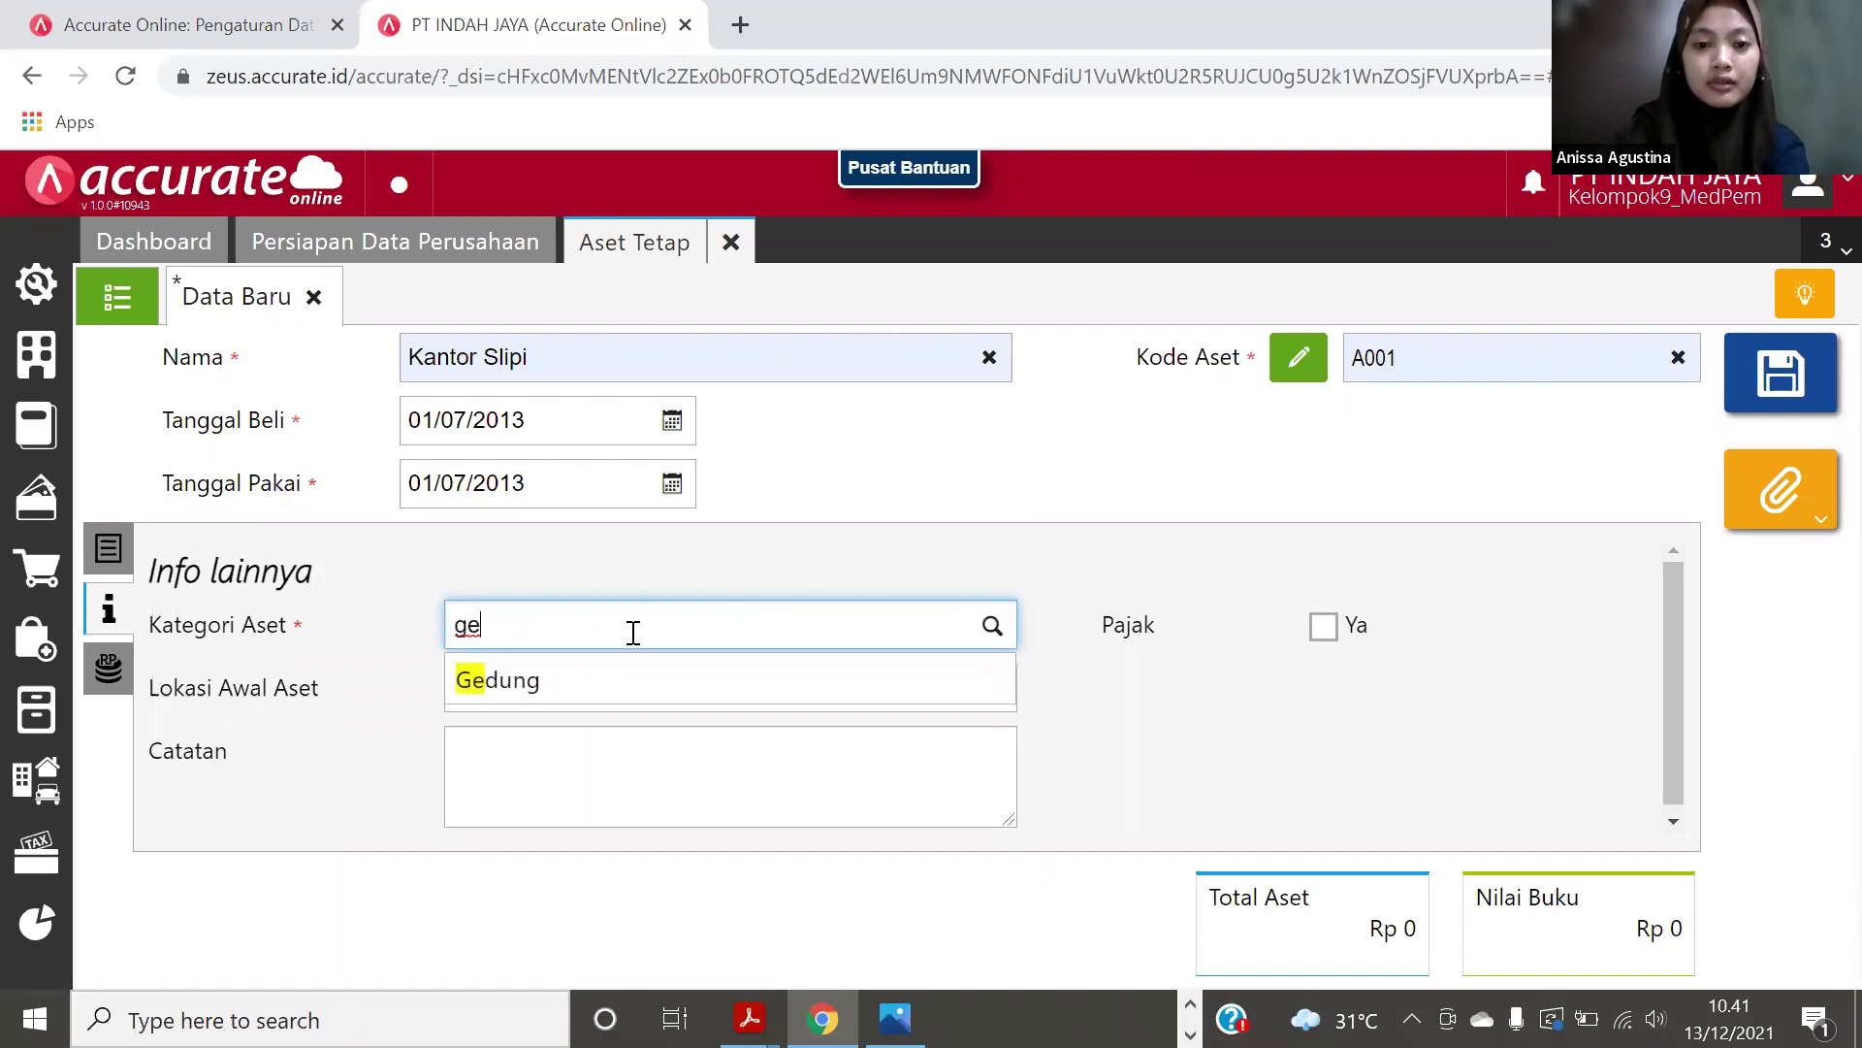
click(615, 682)
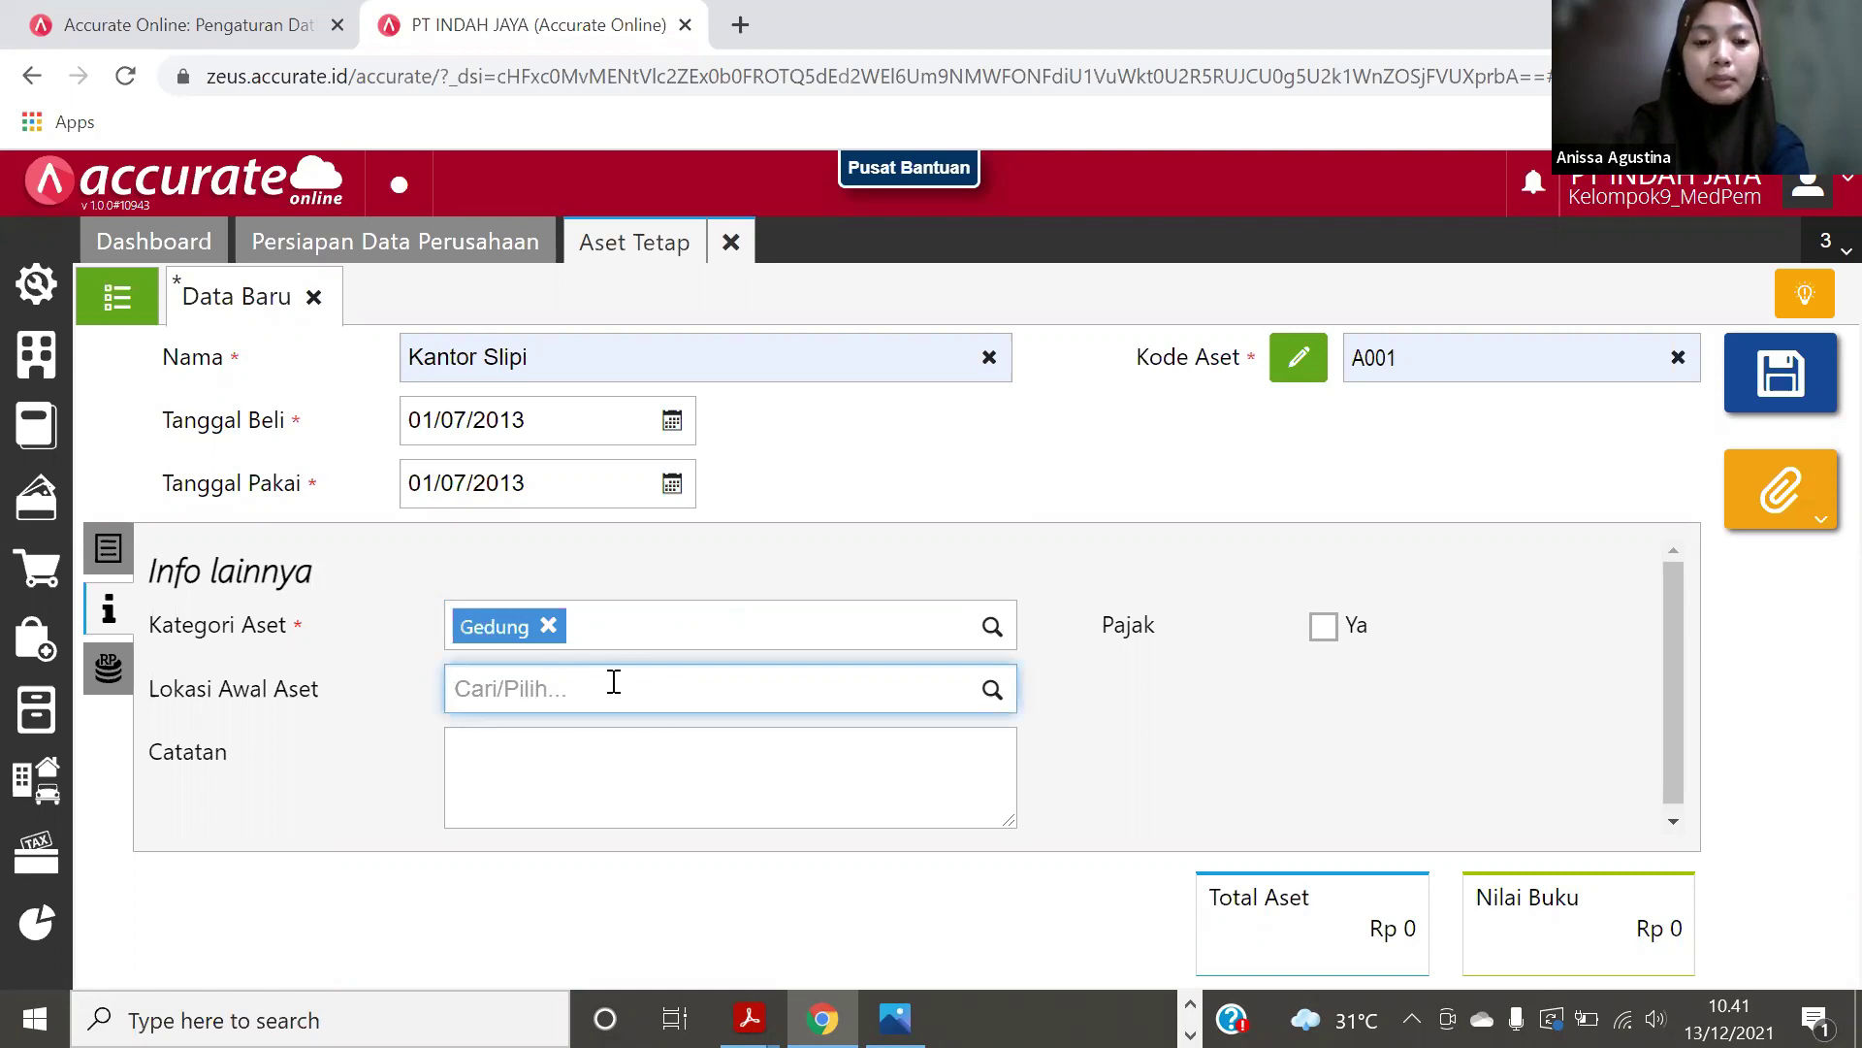
text(K)
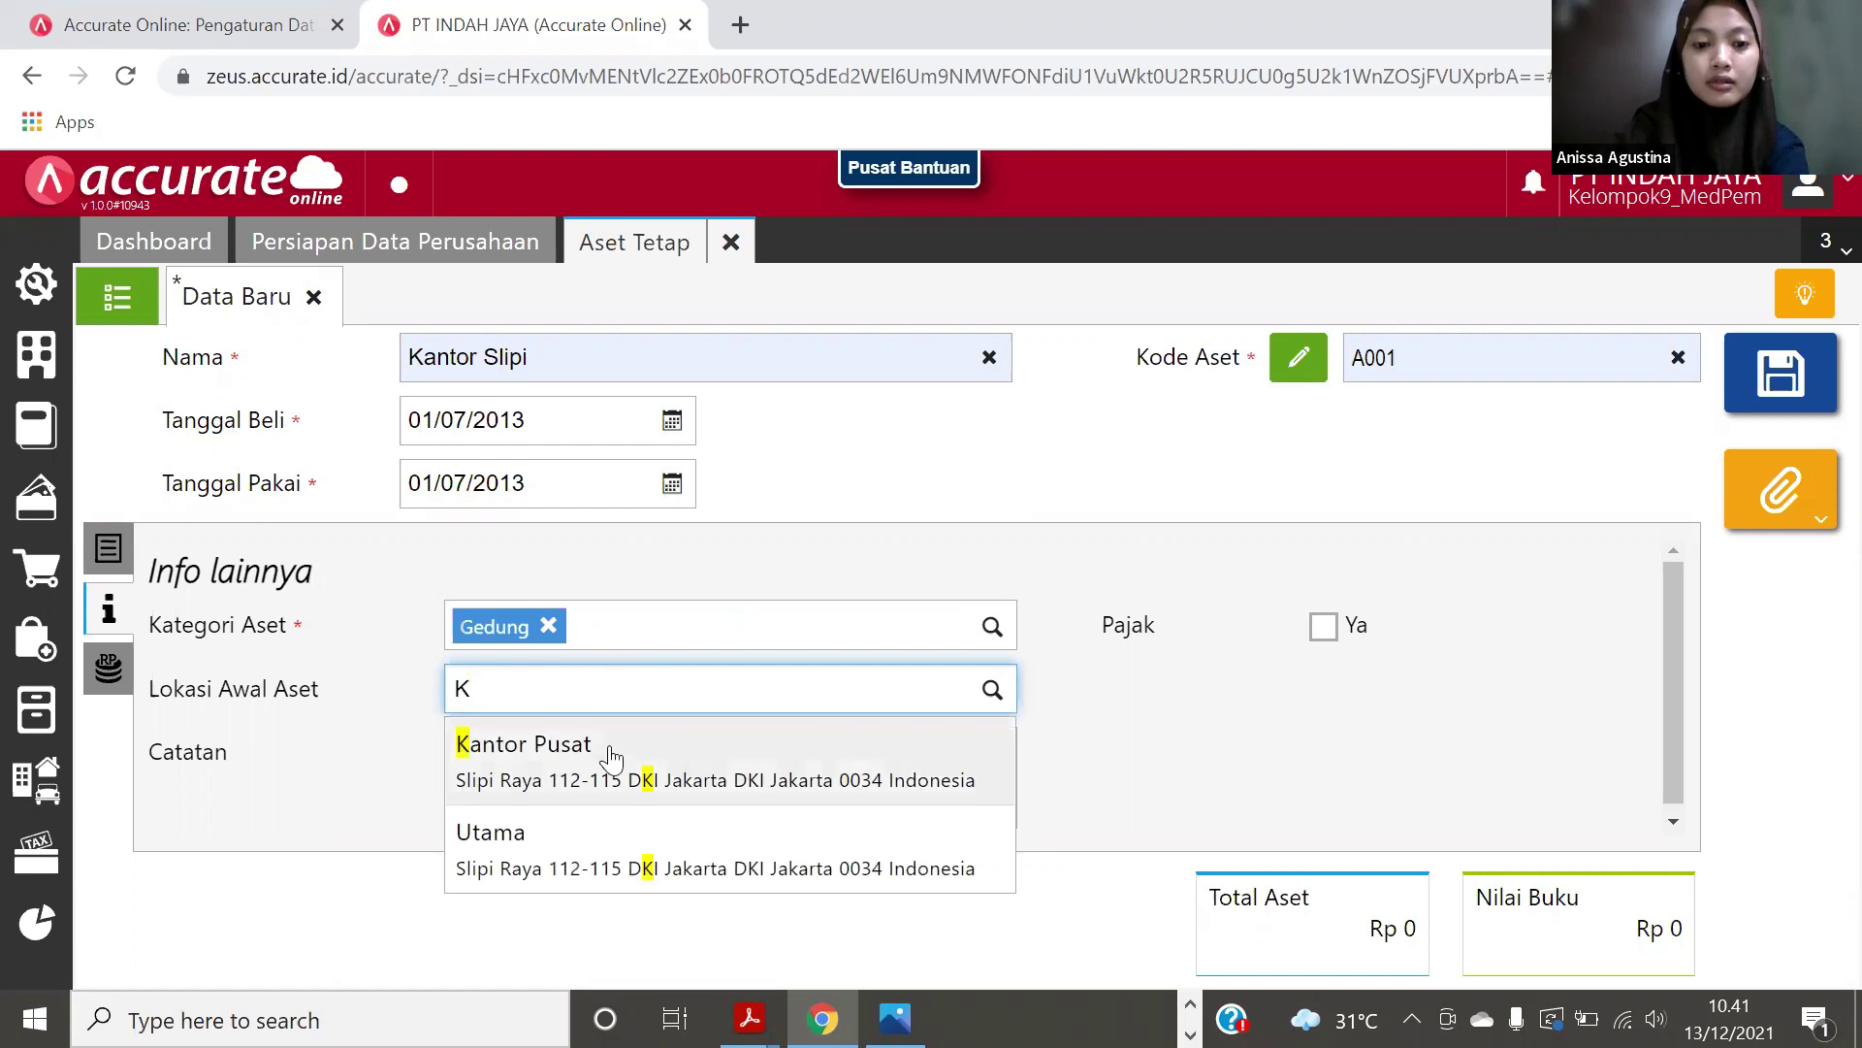
click(611, 757)
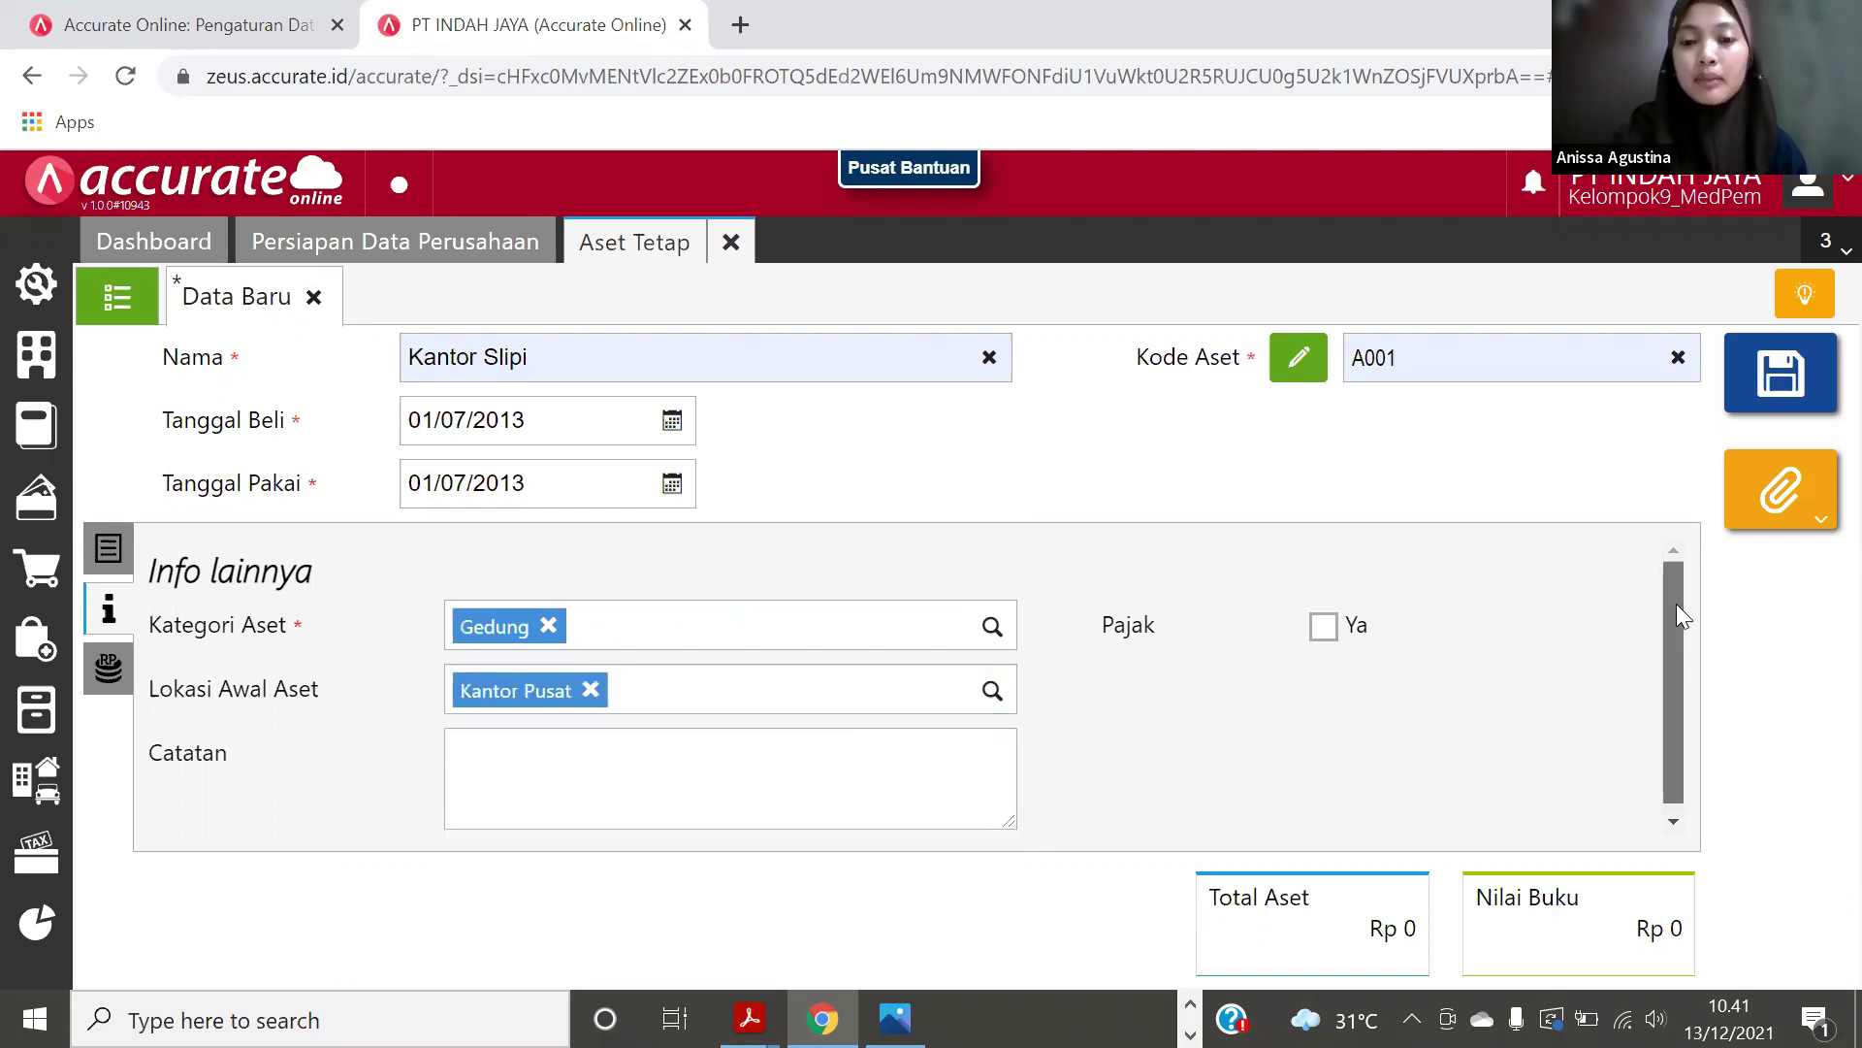
Step: Mark the Kantor Slipi asset as taxable (Pajak) and choose Bangunan Permanen as its tax category
drag(1676, 607, 1676, 636)
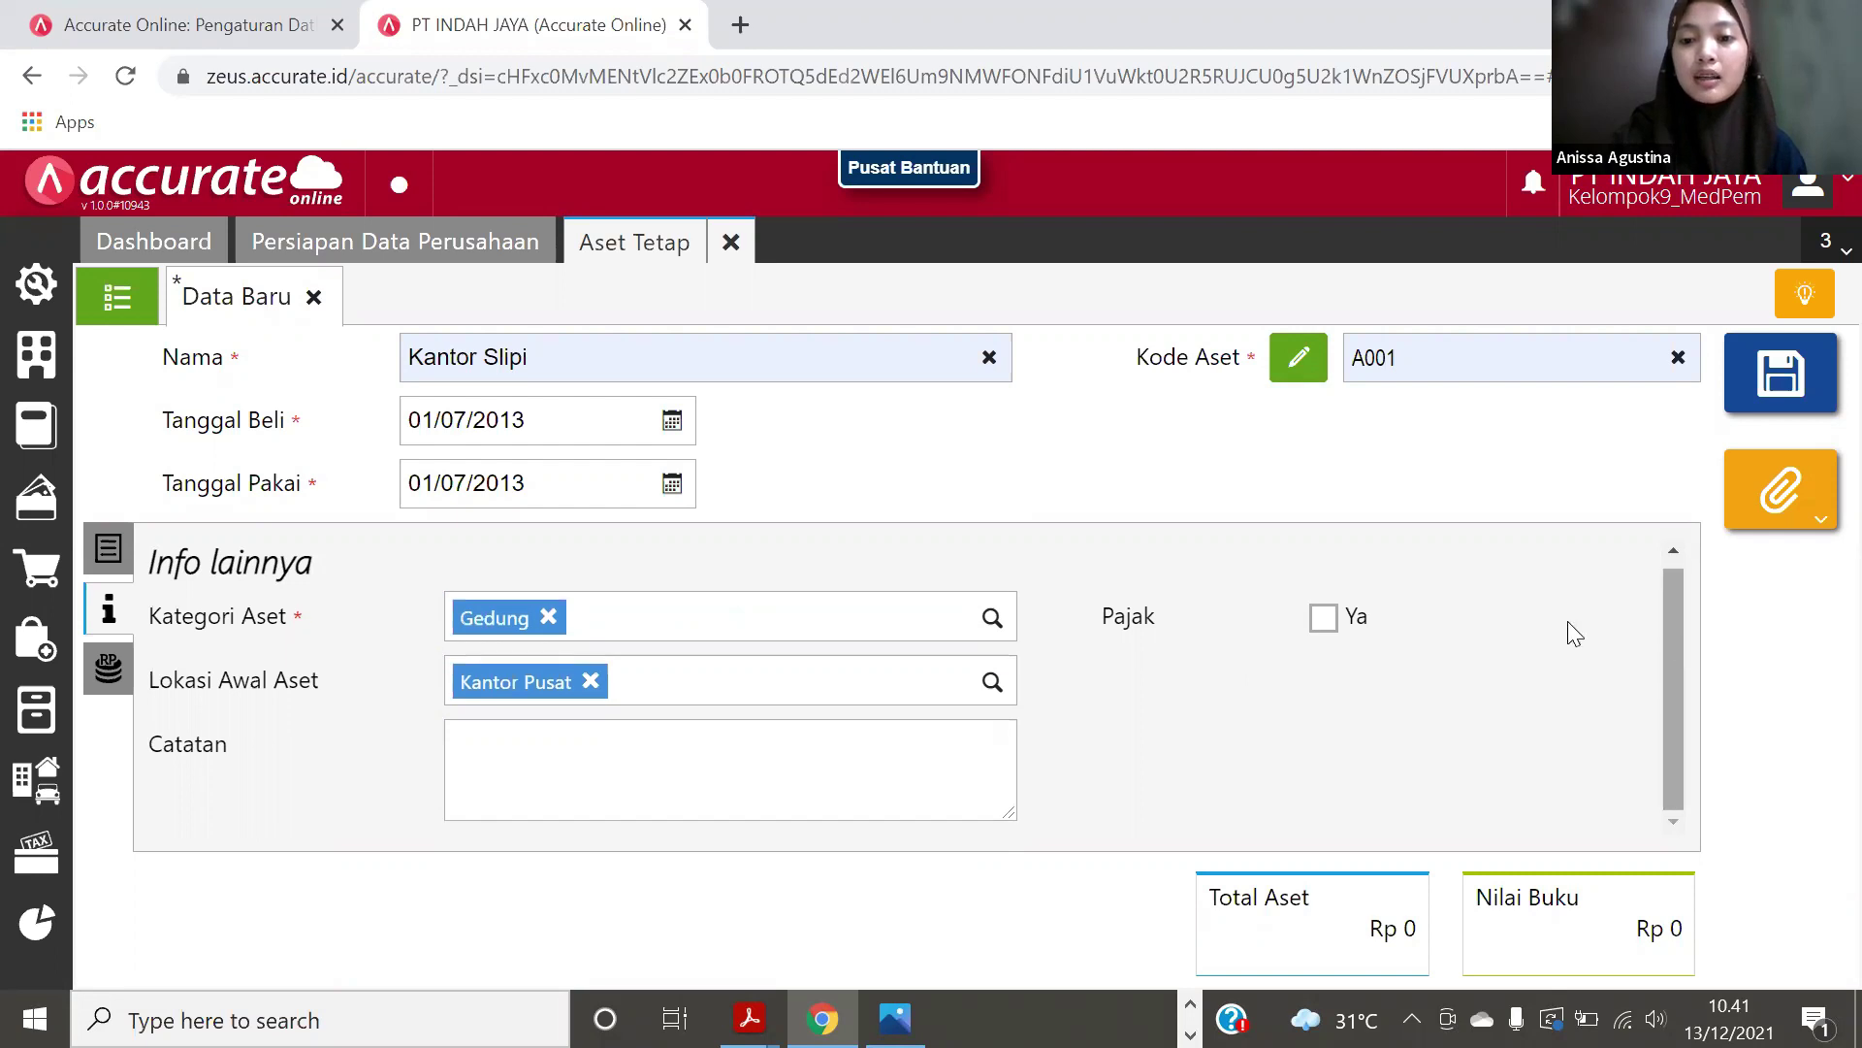
click(1322, 629)
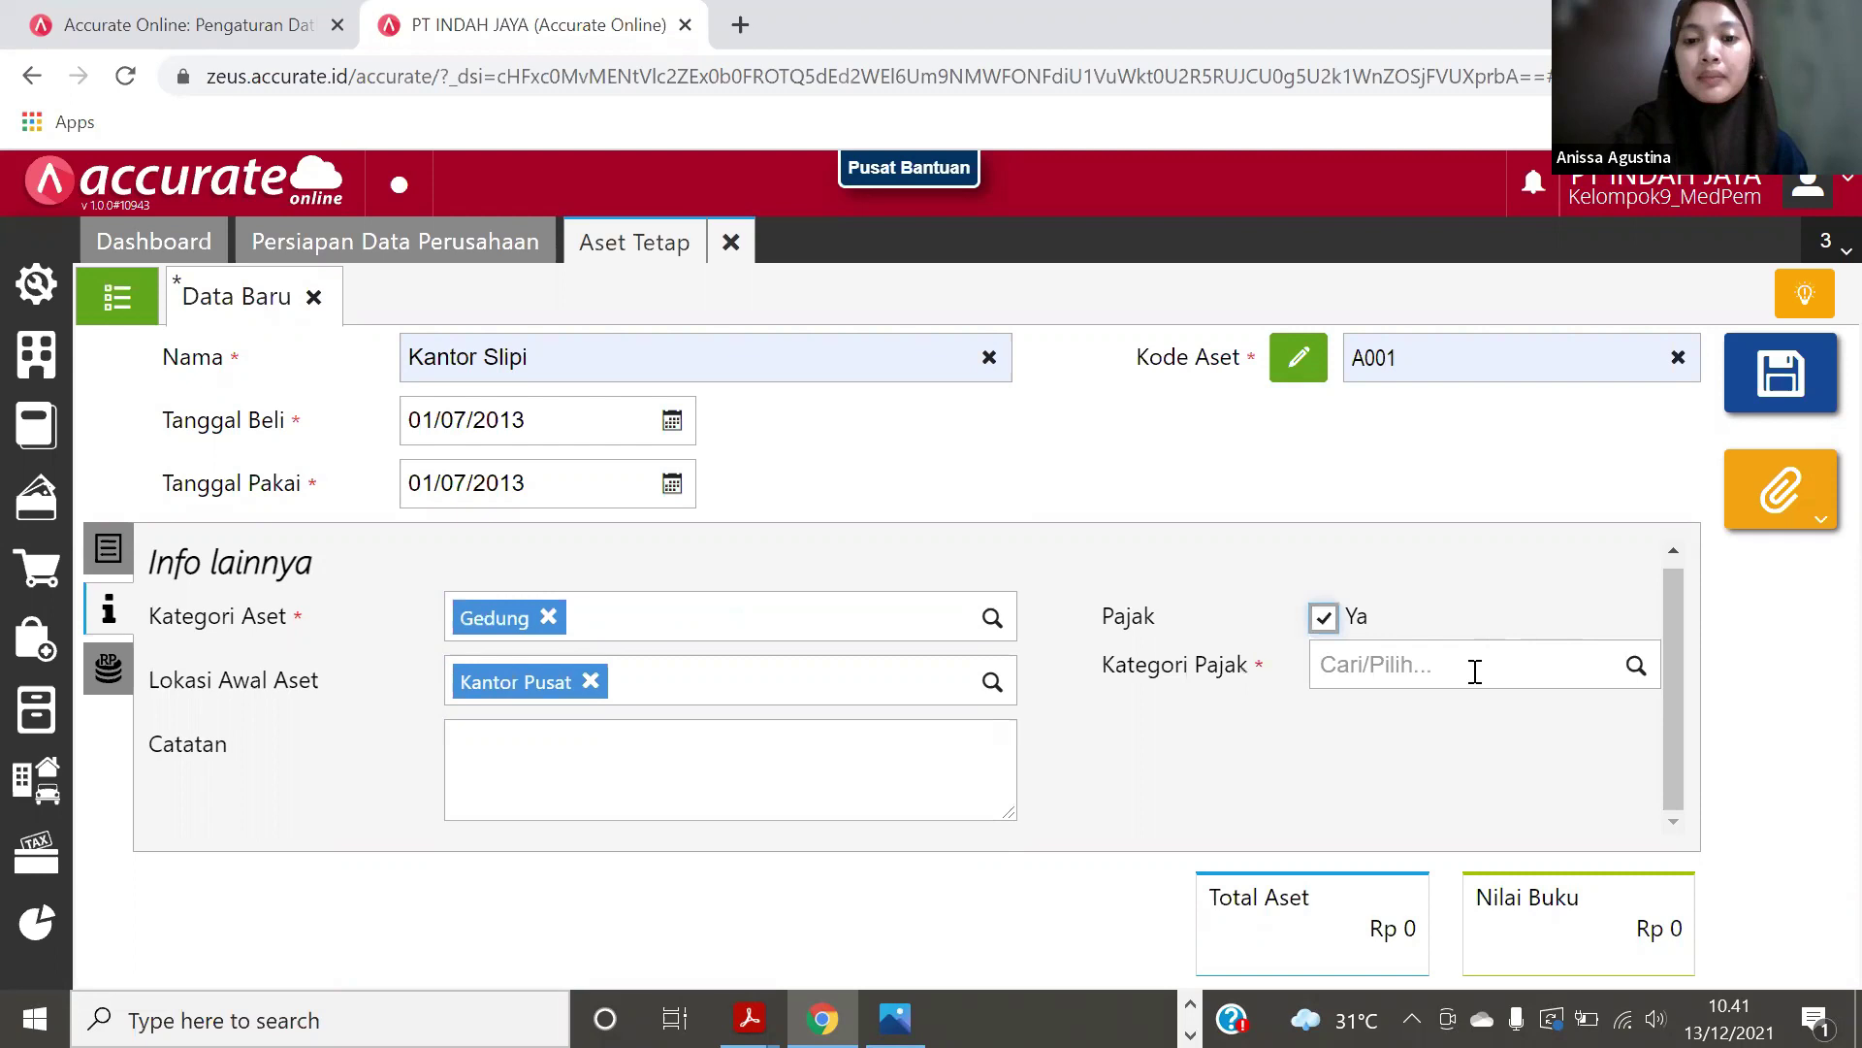
click(1468, 676)
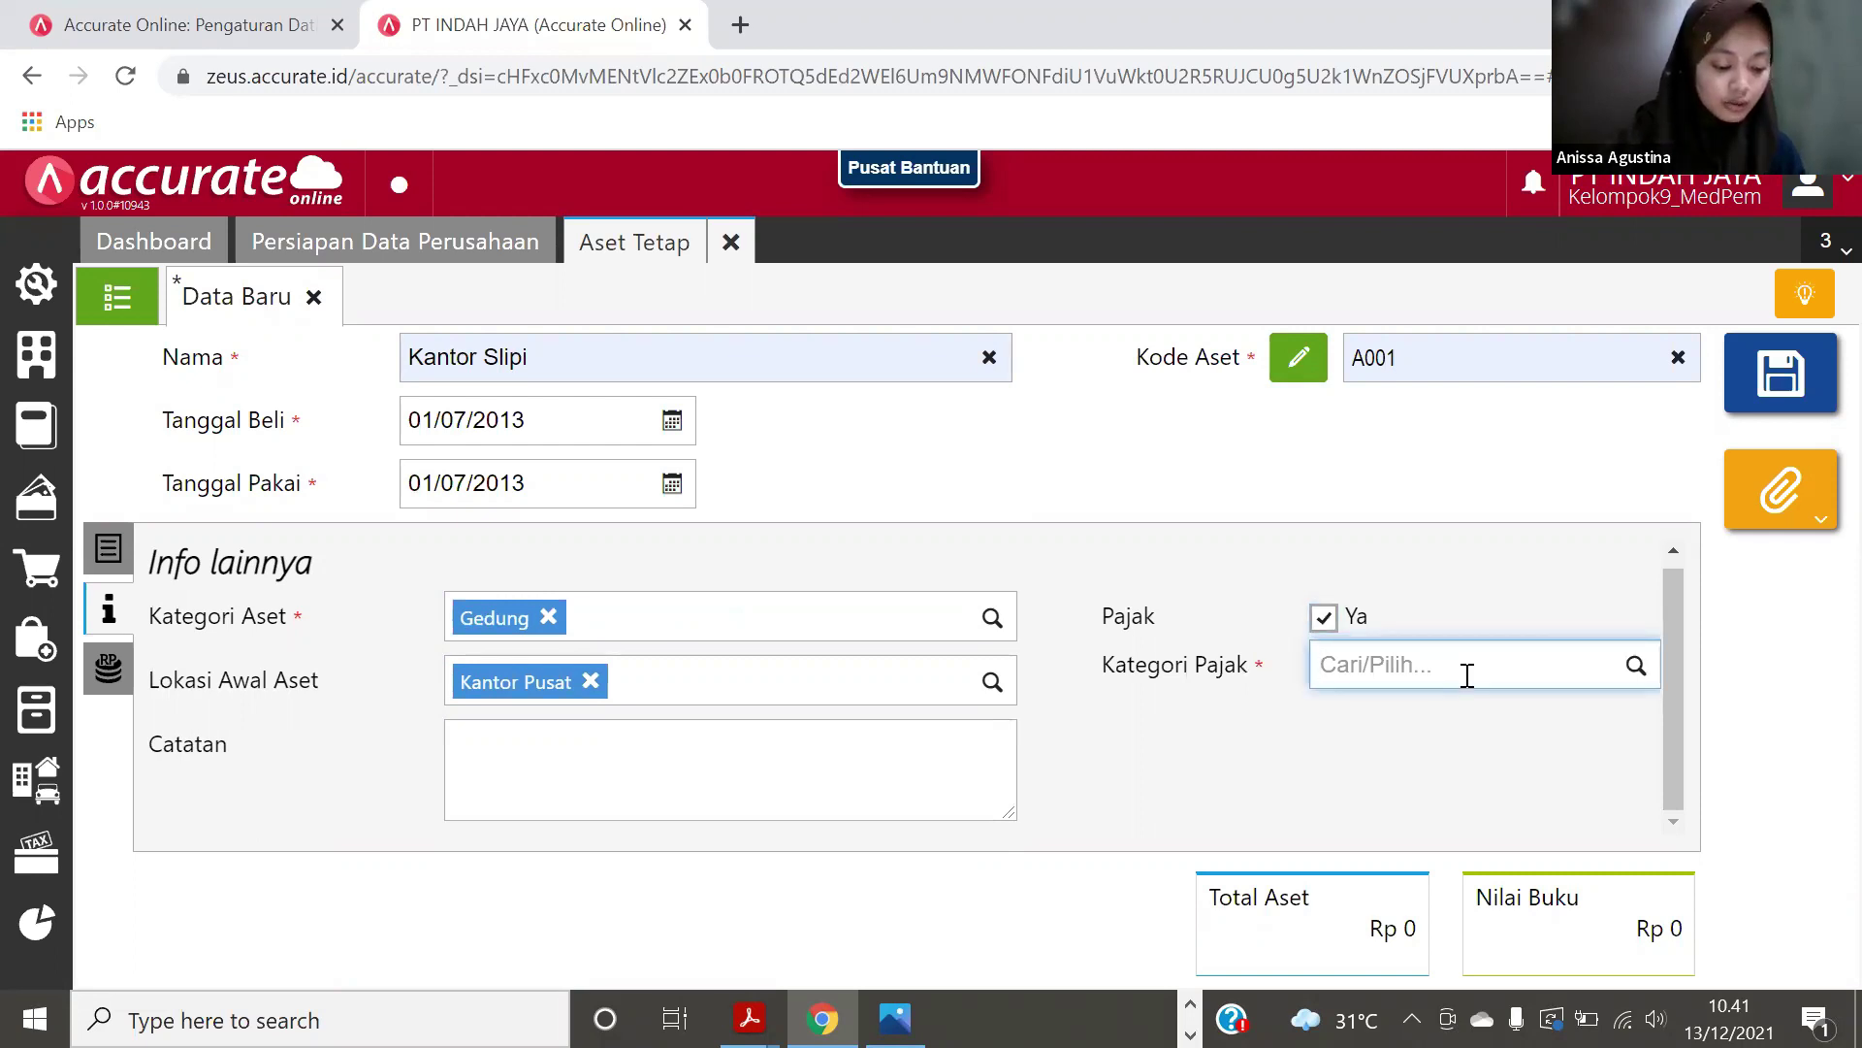
text(Ba)
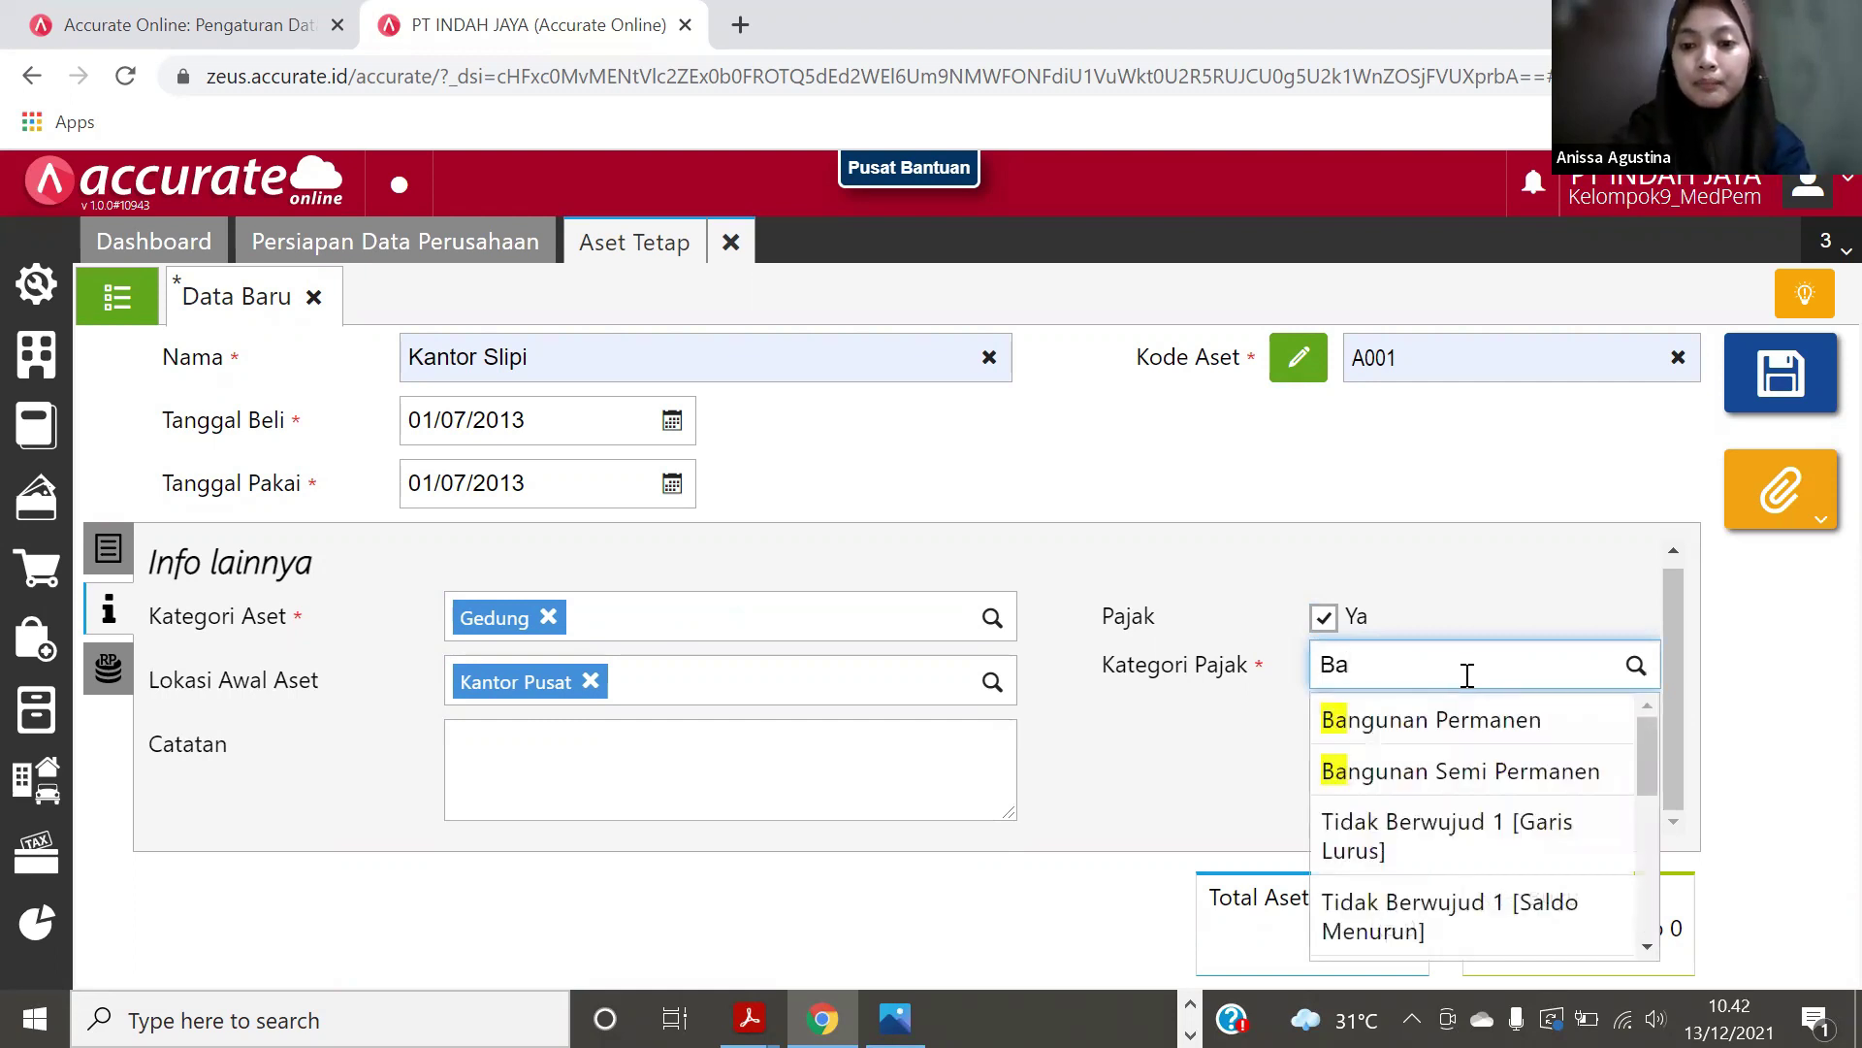
click(1447, 722)
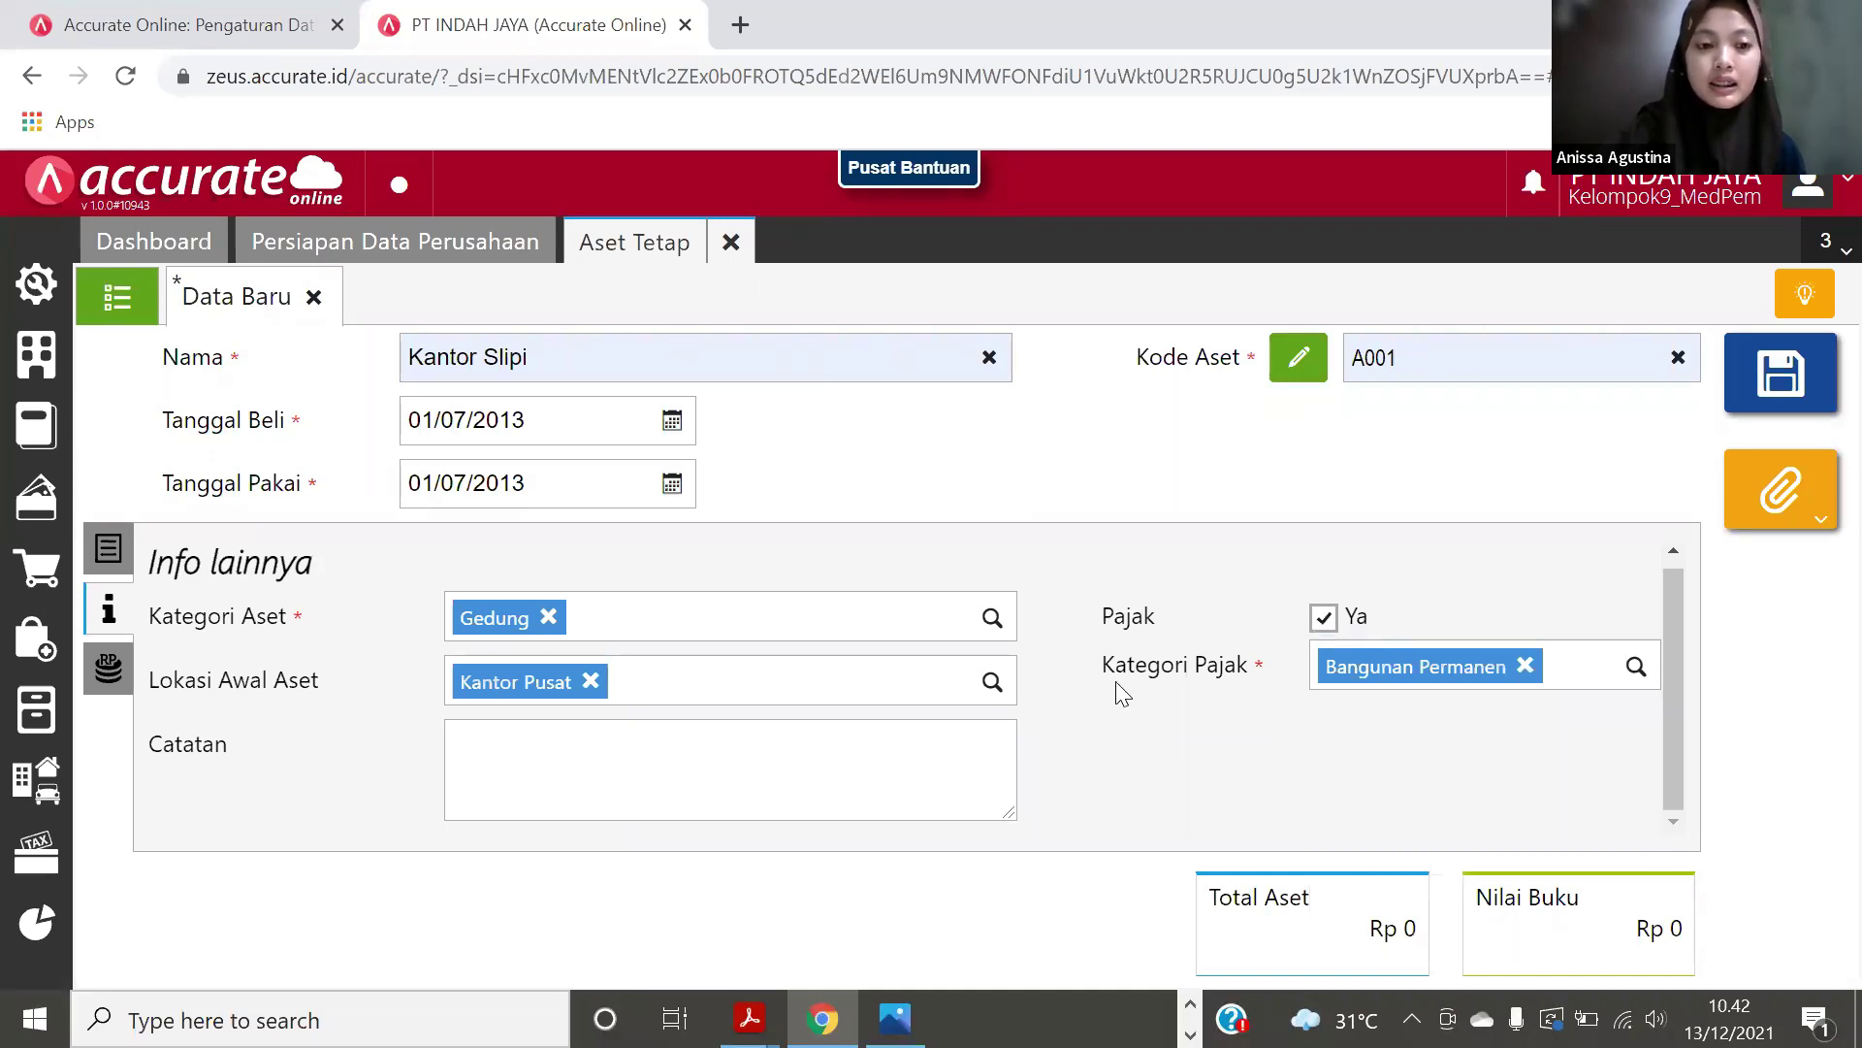
Step: Add an expenditure entry to the asset from the Equitas Saldo Awal account with an amount of Rp 2.400.000.000
click(106, 669)
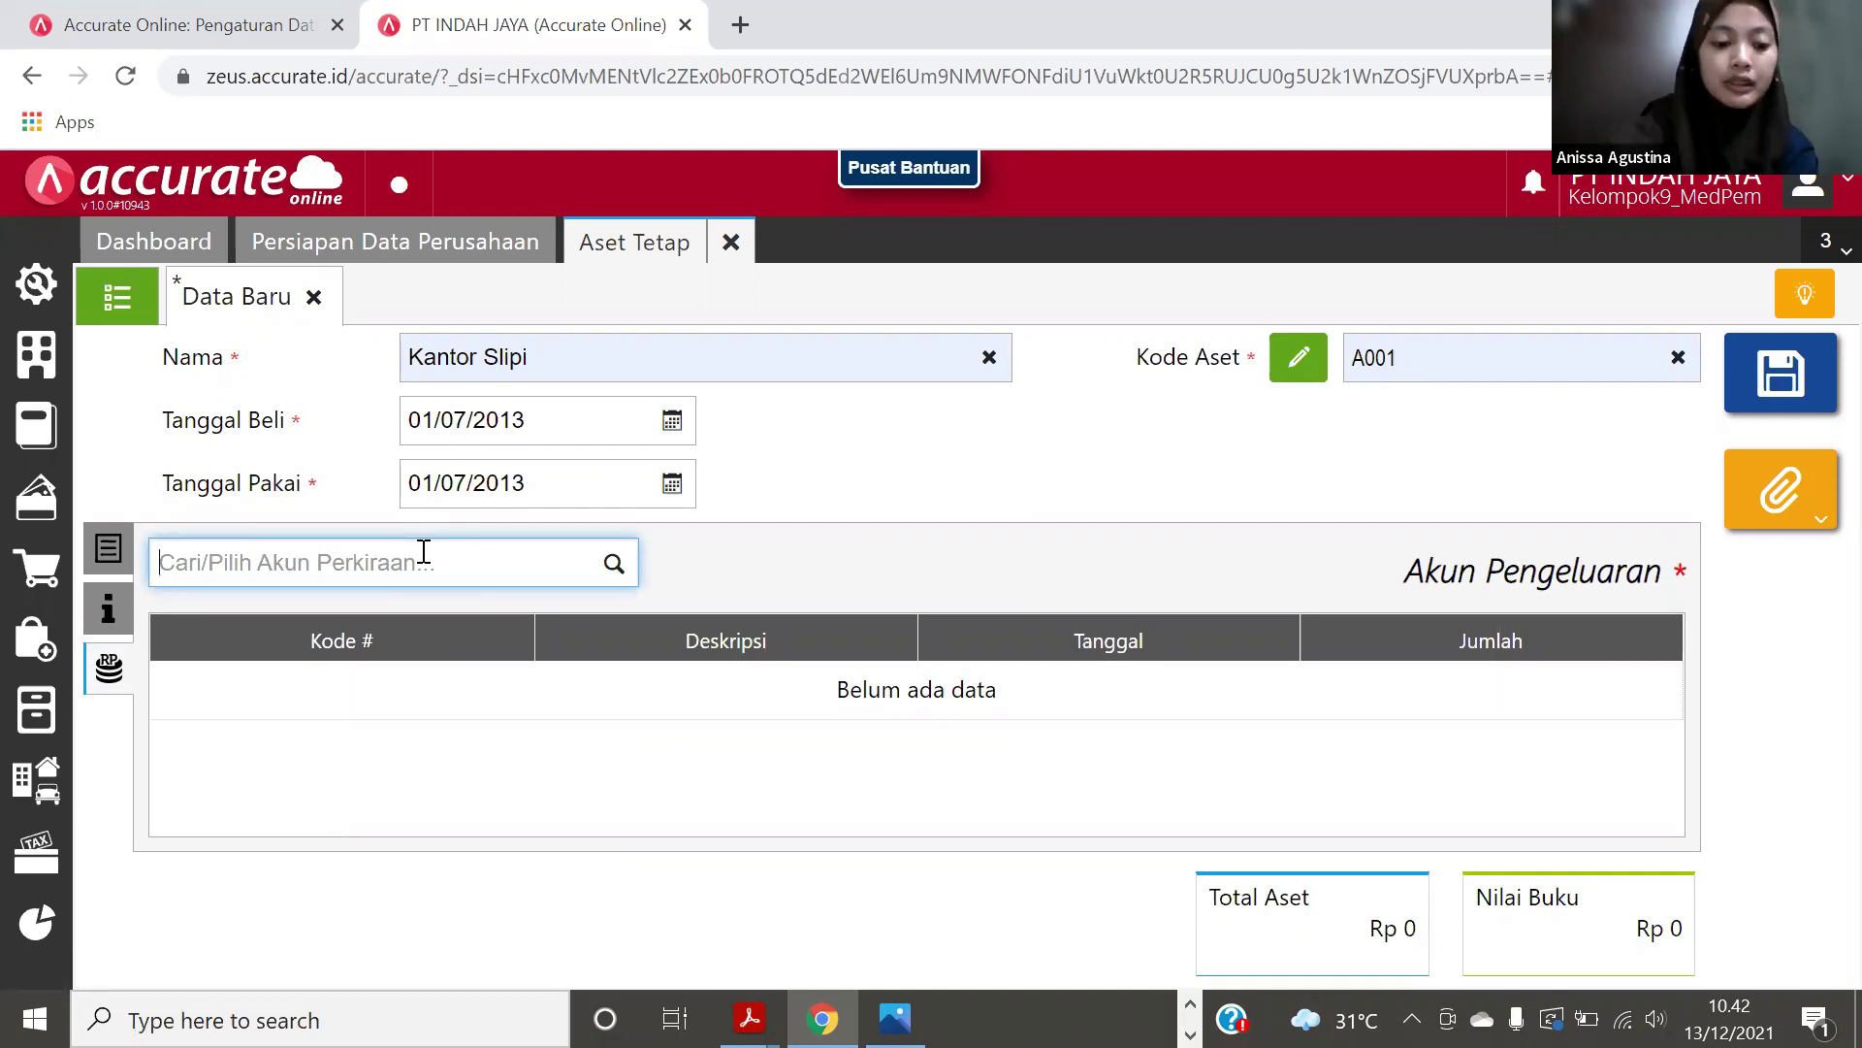
text(eq)
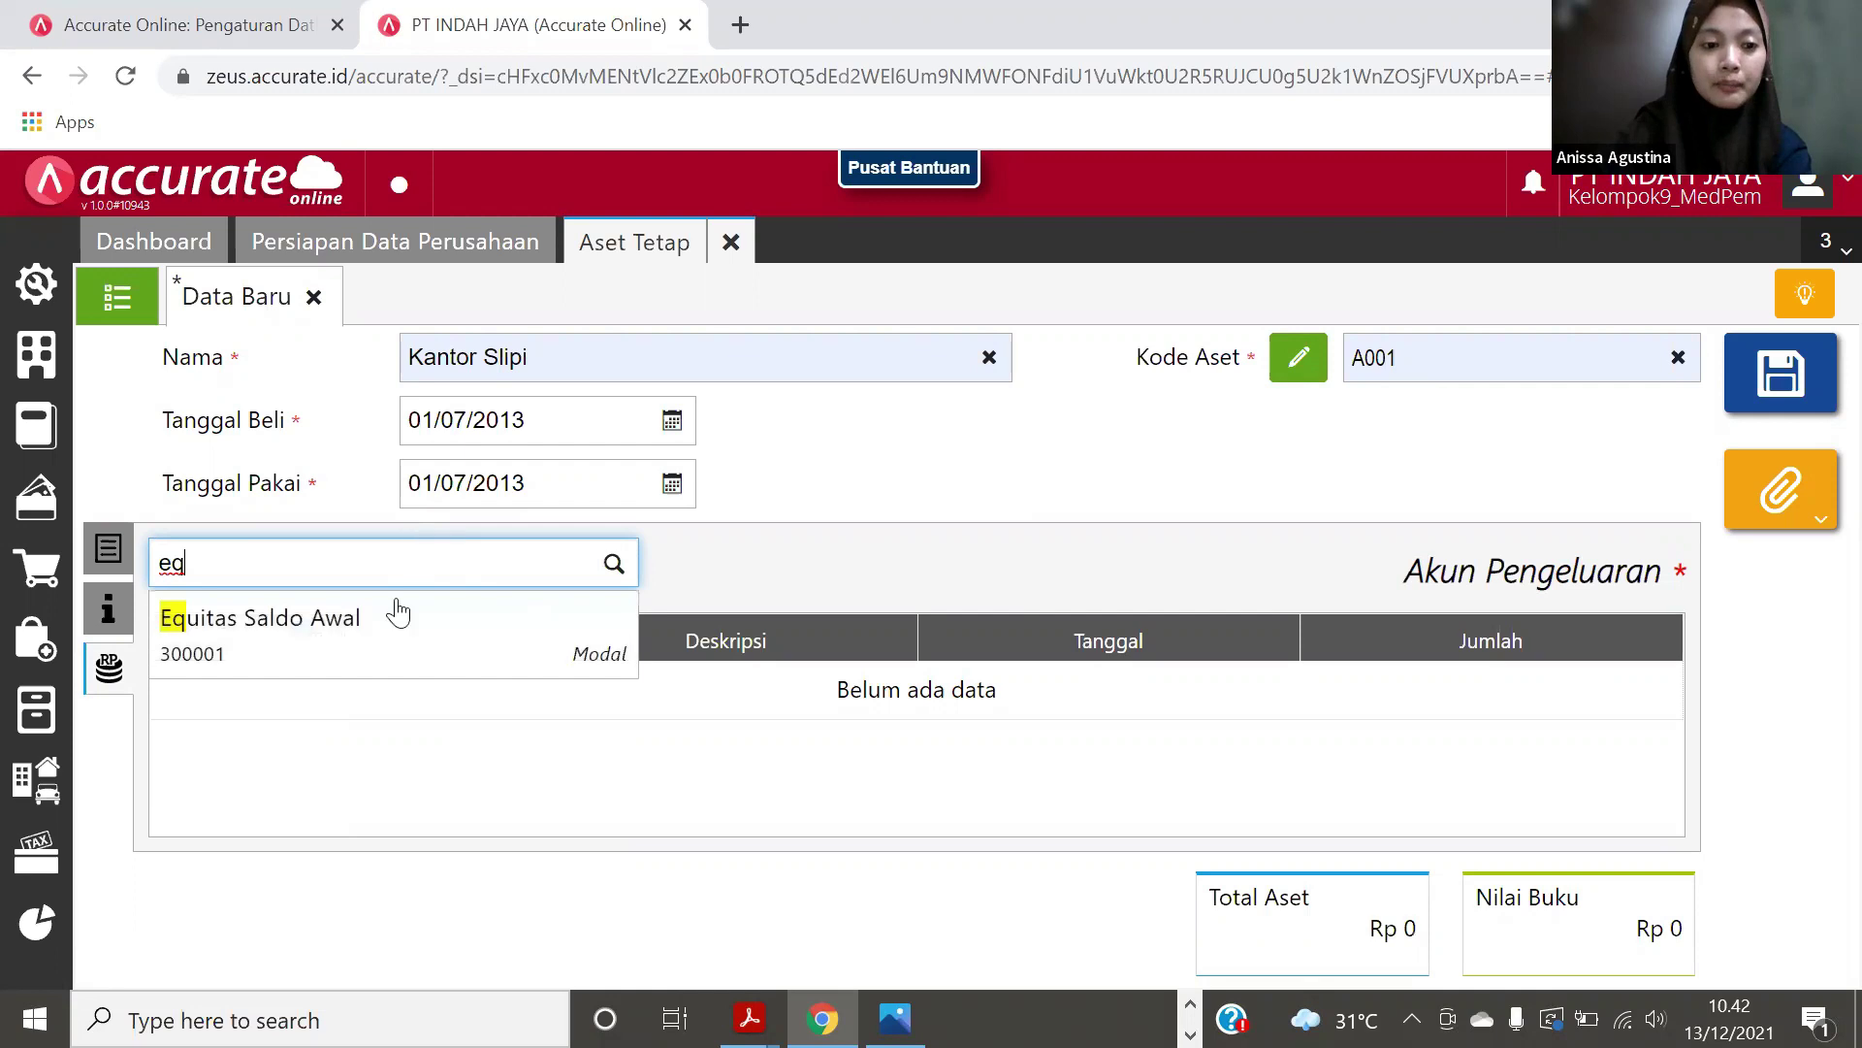
click(376, 652)
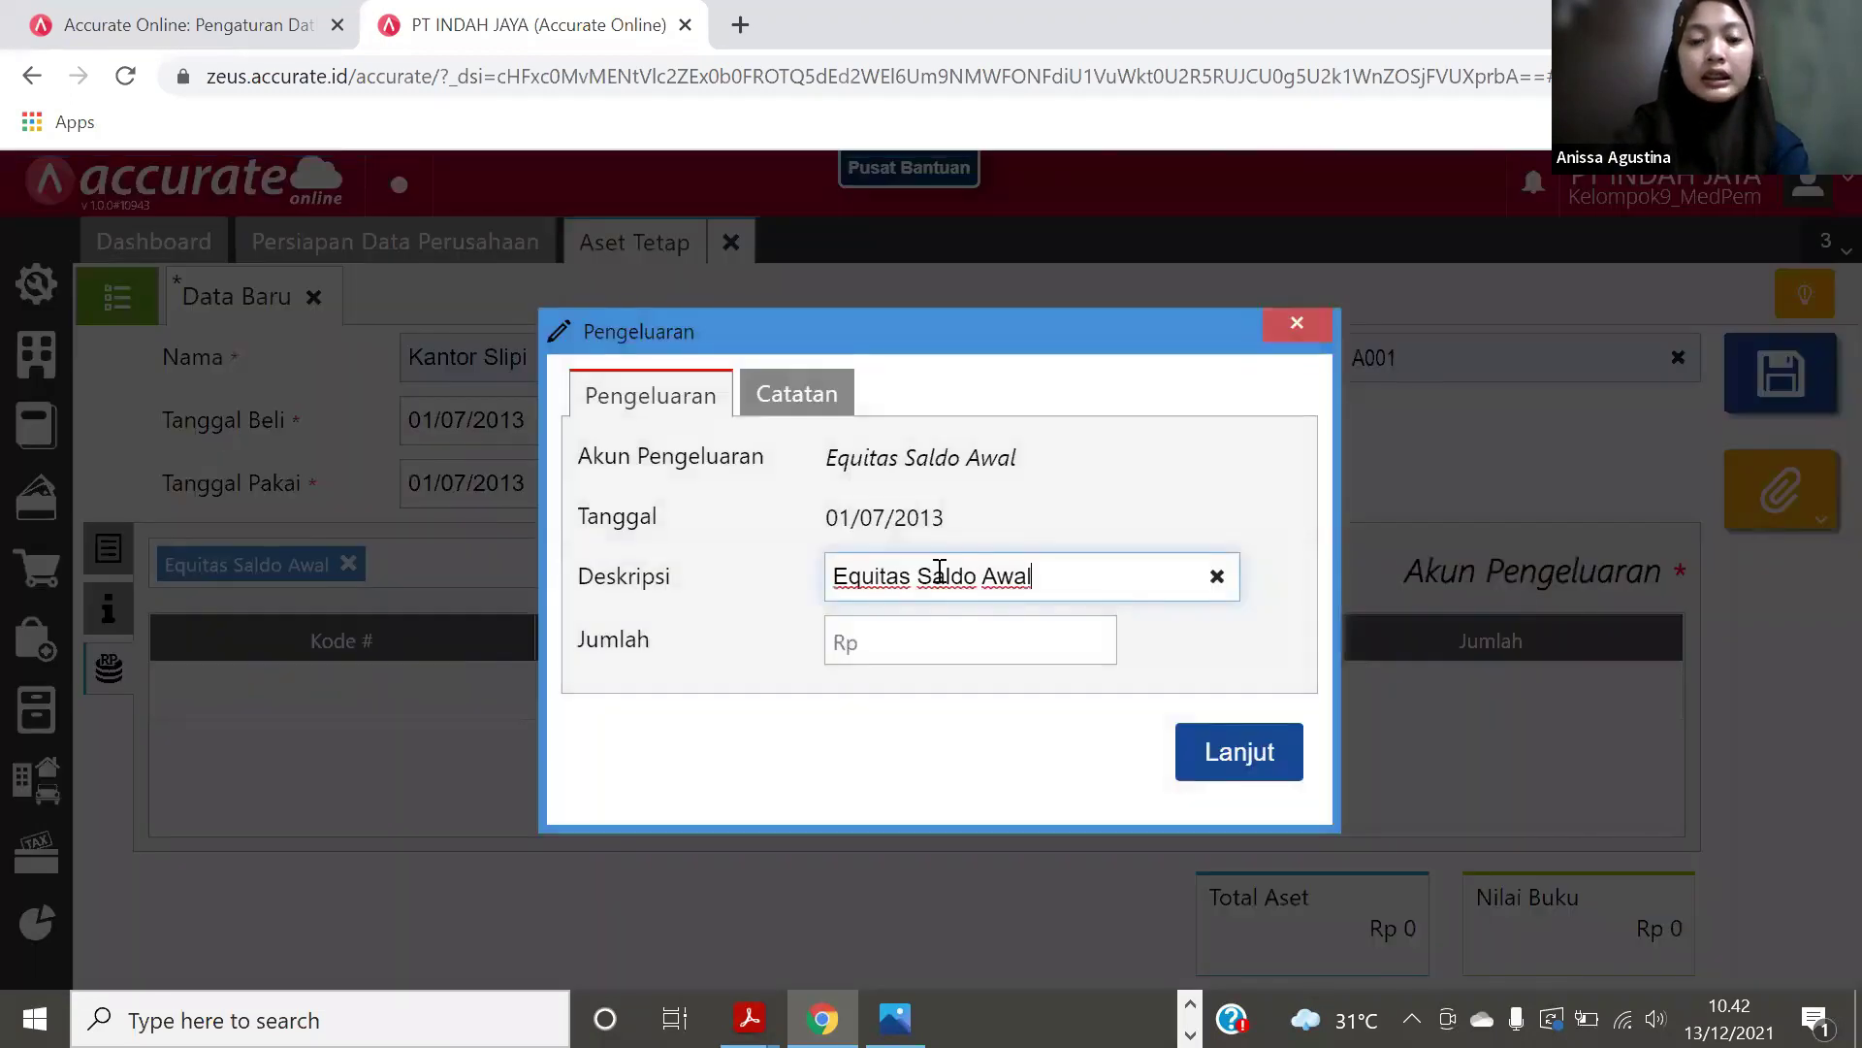
click(946, 650)
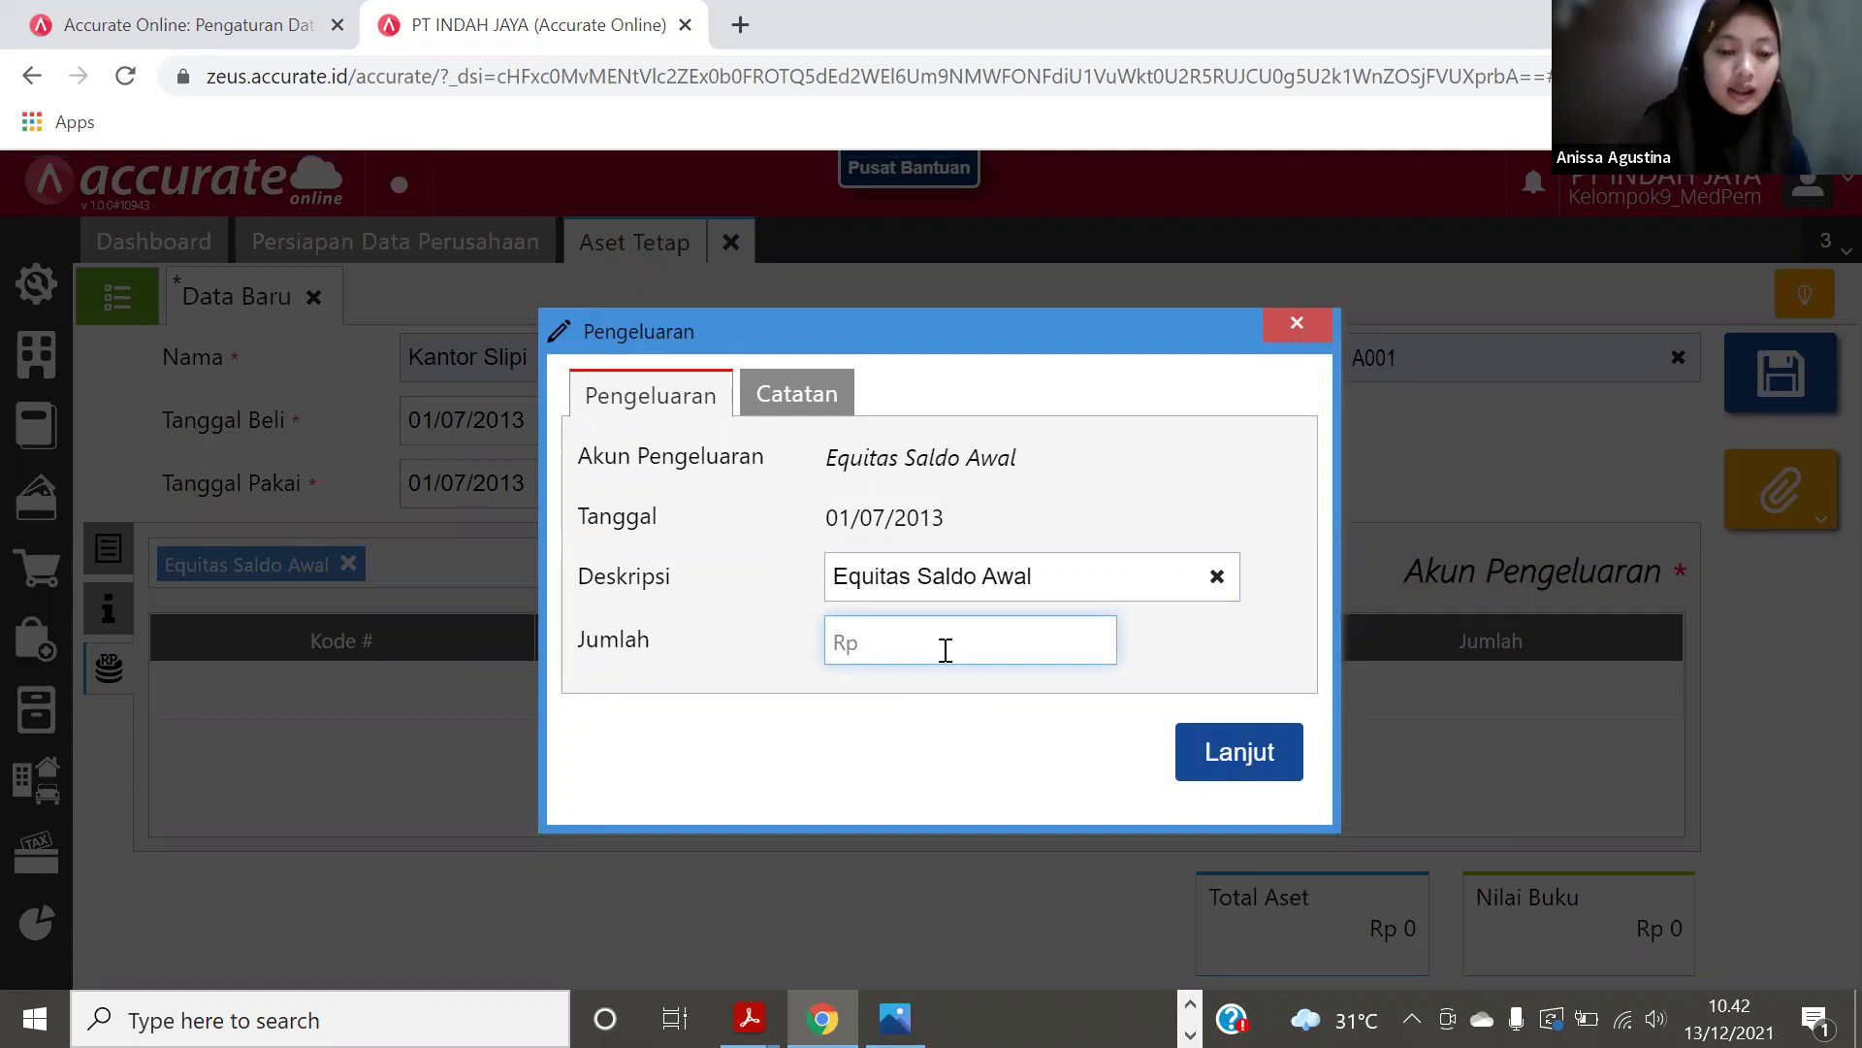
text(2.)
text(4)
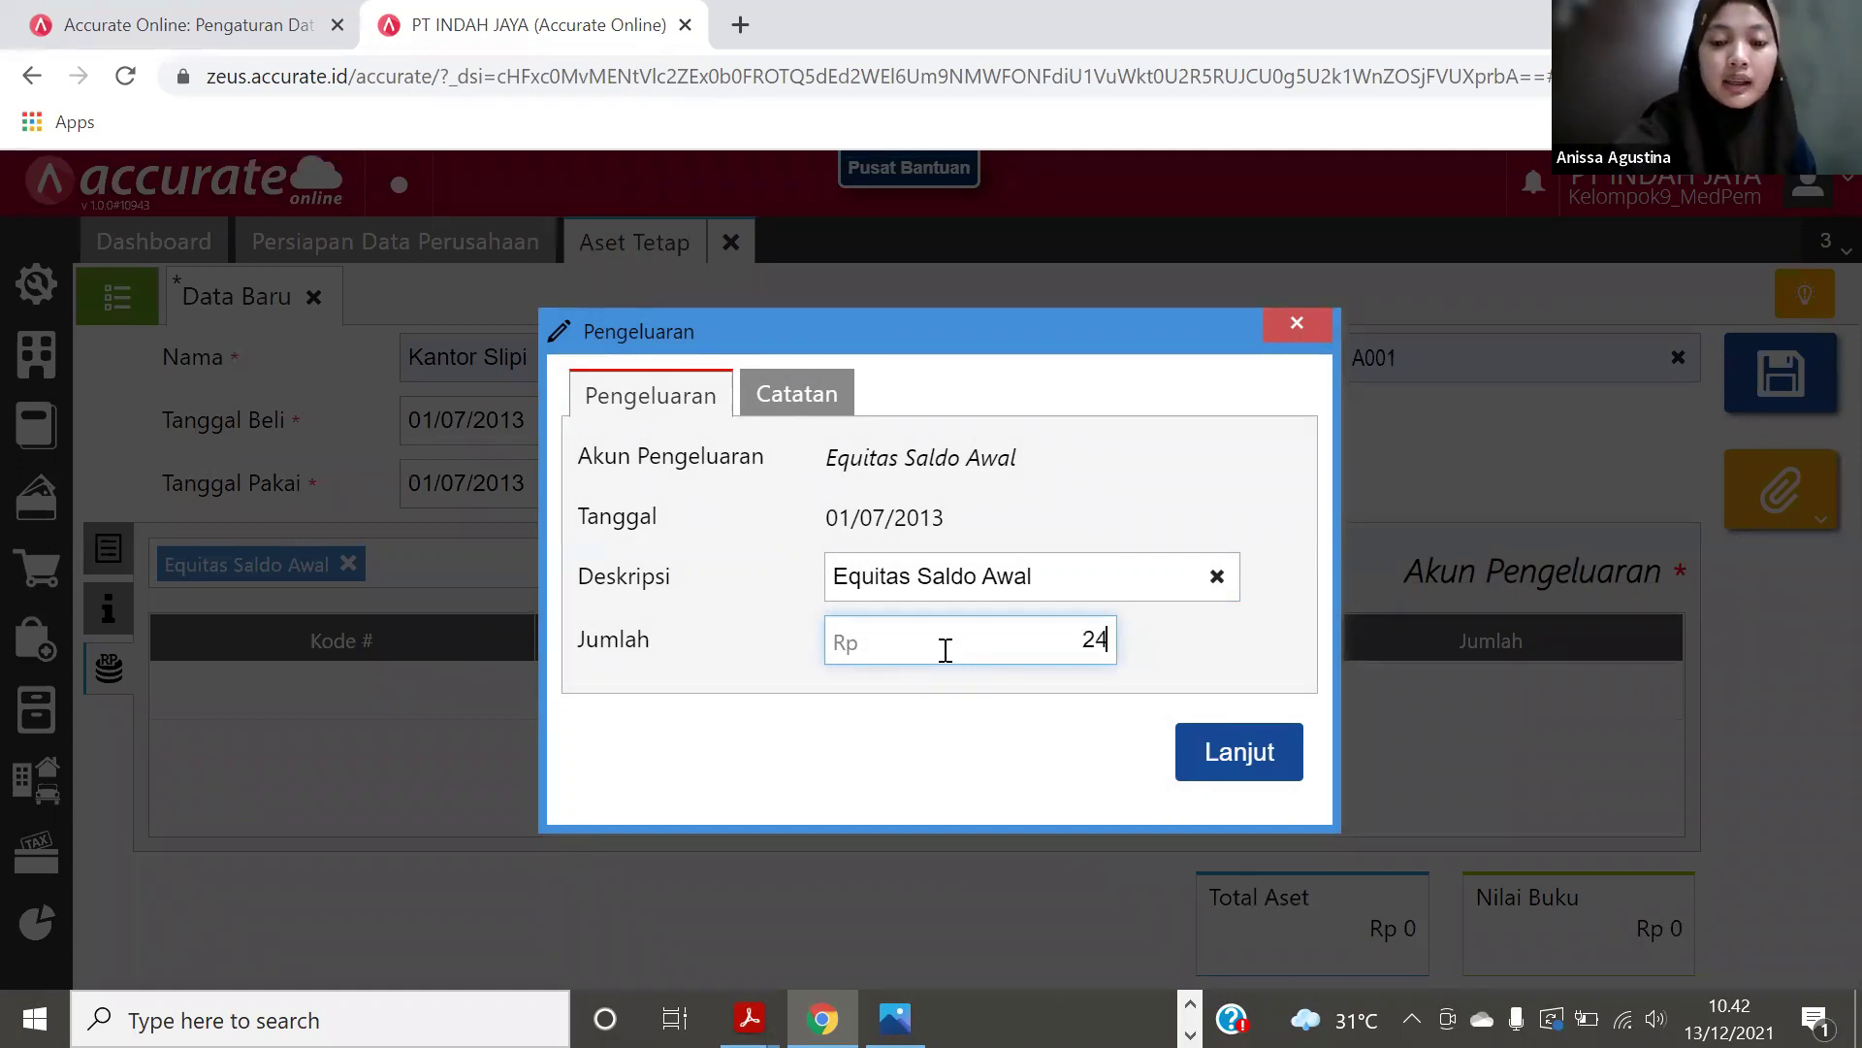
text(00.000)
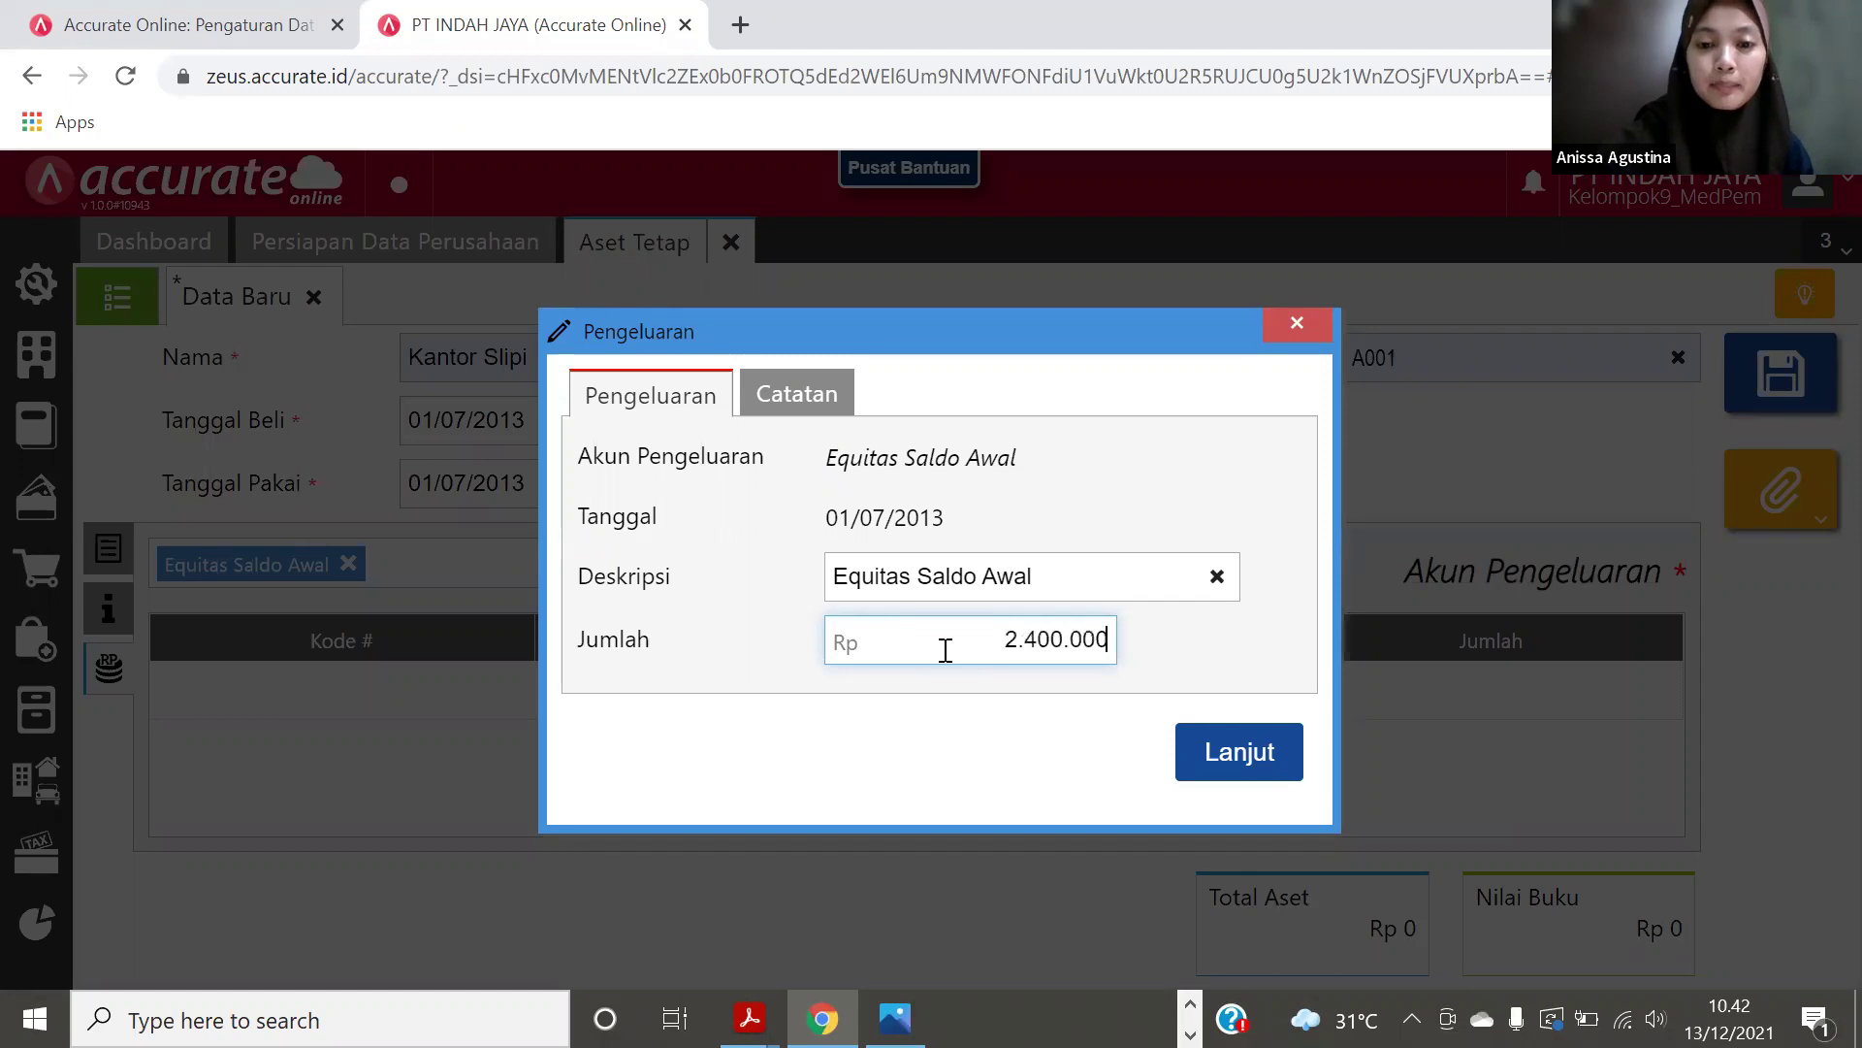
text(.000)
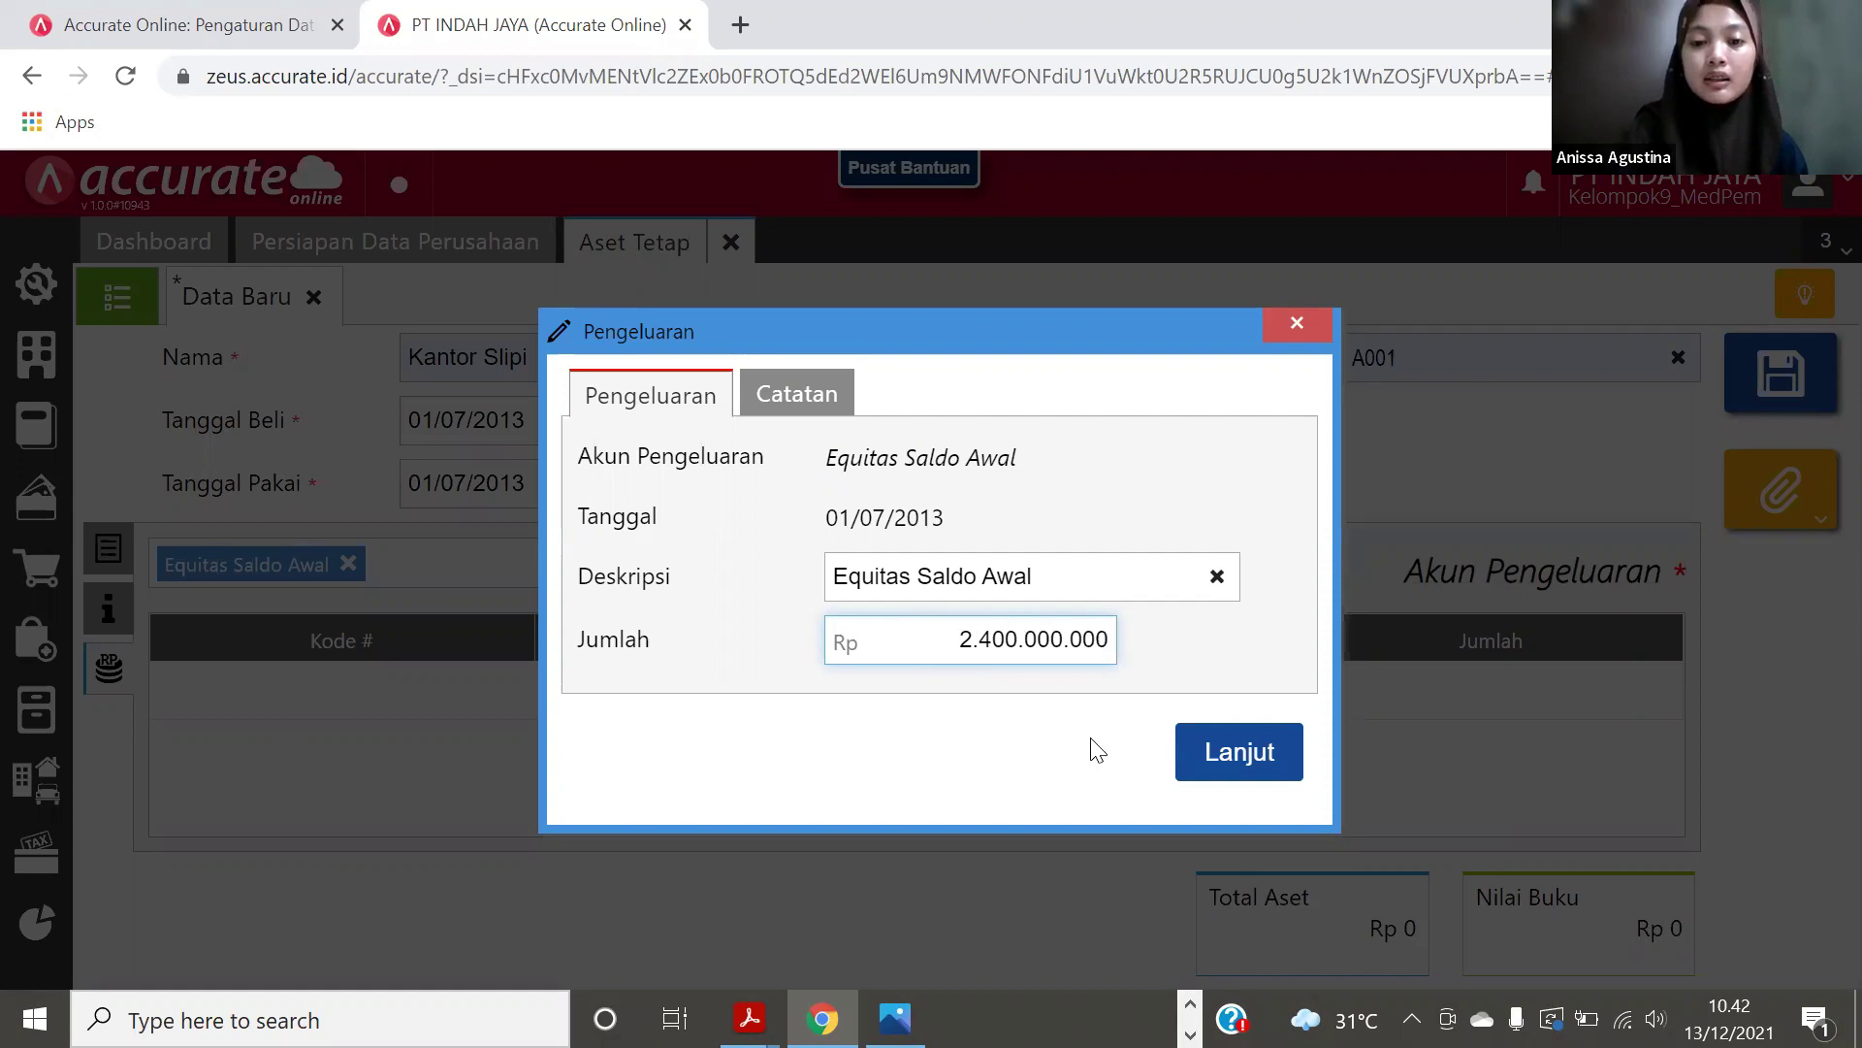
click(1203, 755)
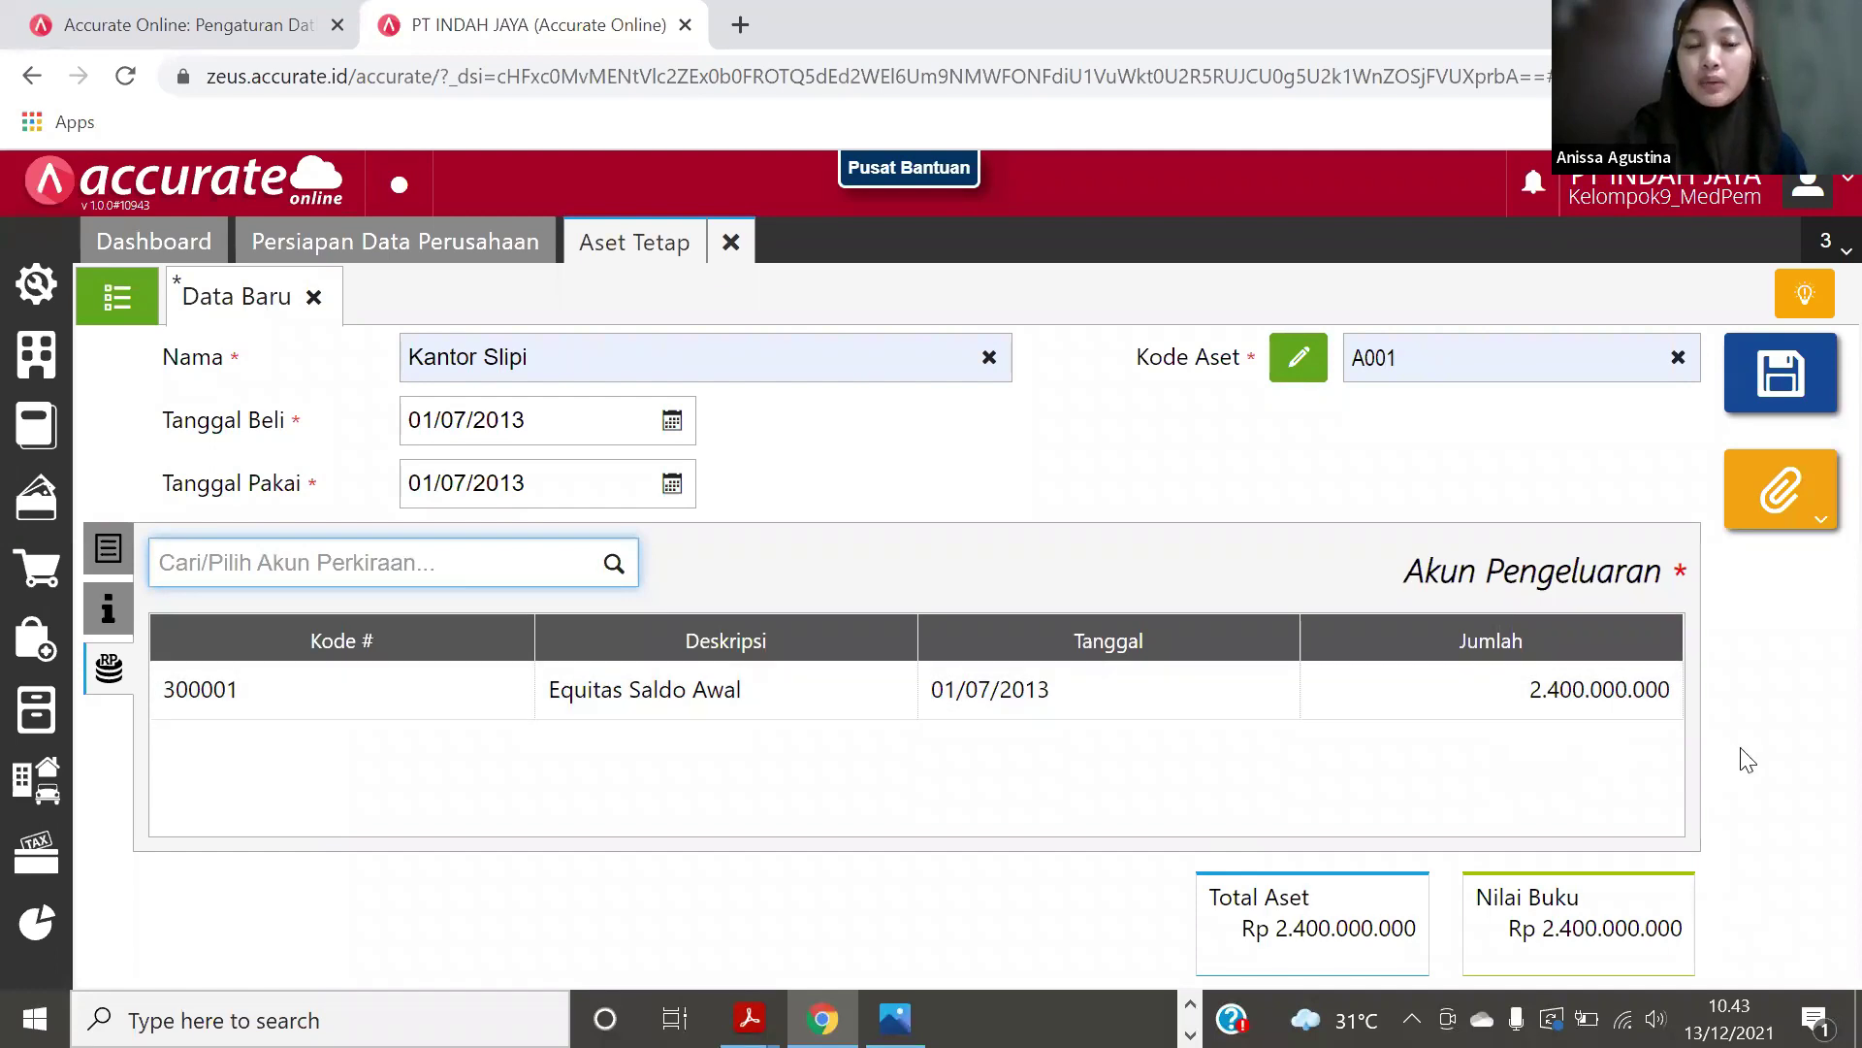
Step: Save the Kantor Slipi fixed asset, and reopen its record from the asset list to review the general information
click(1778, 373)
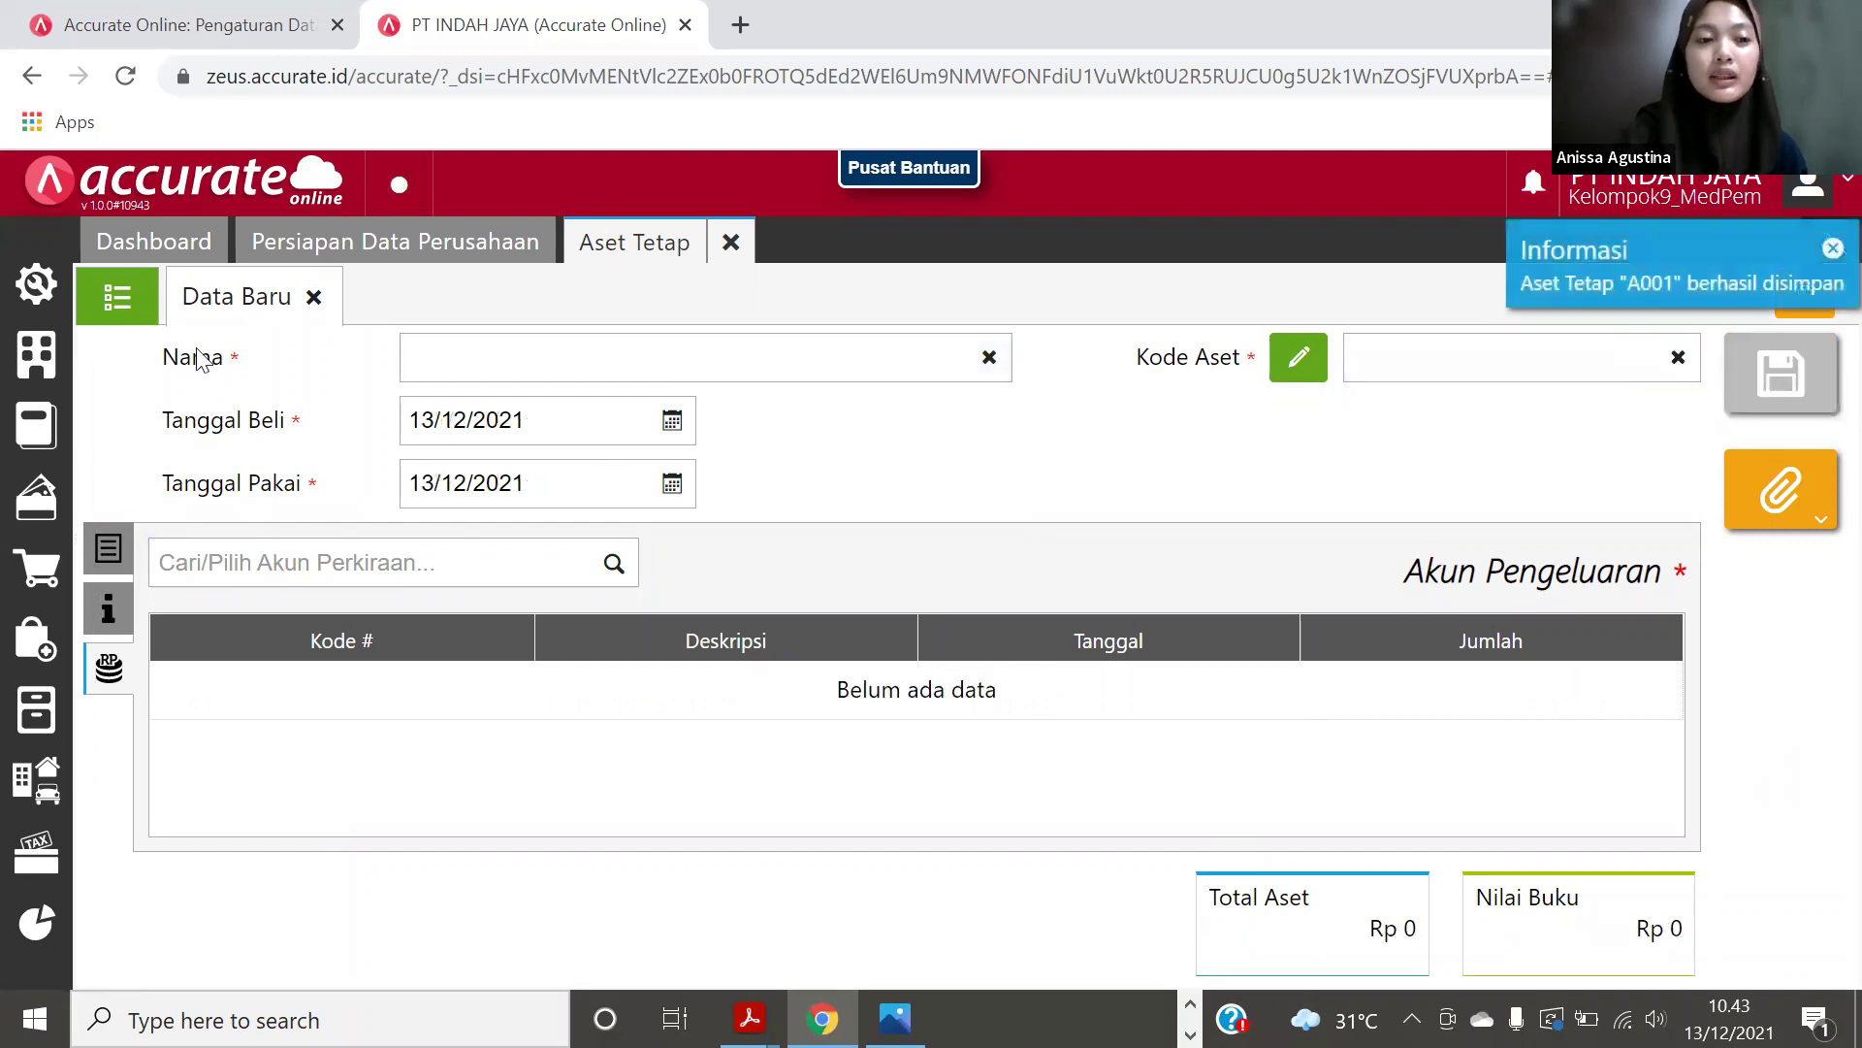
click(114, 302)
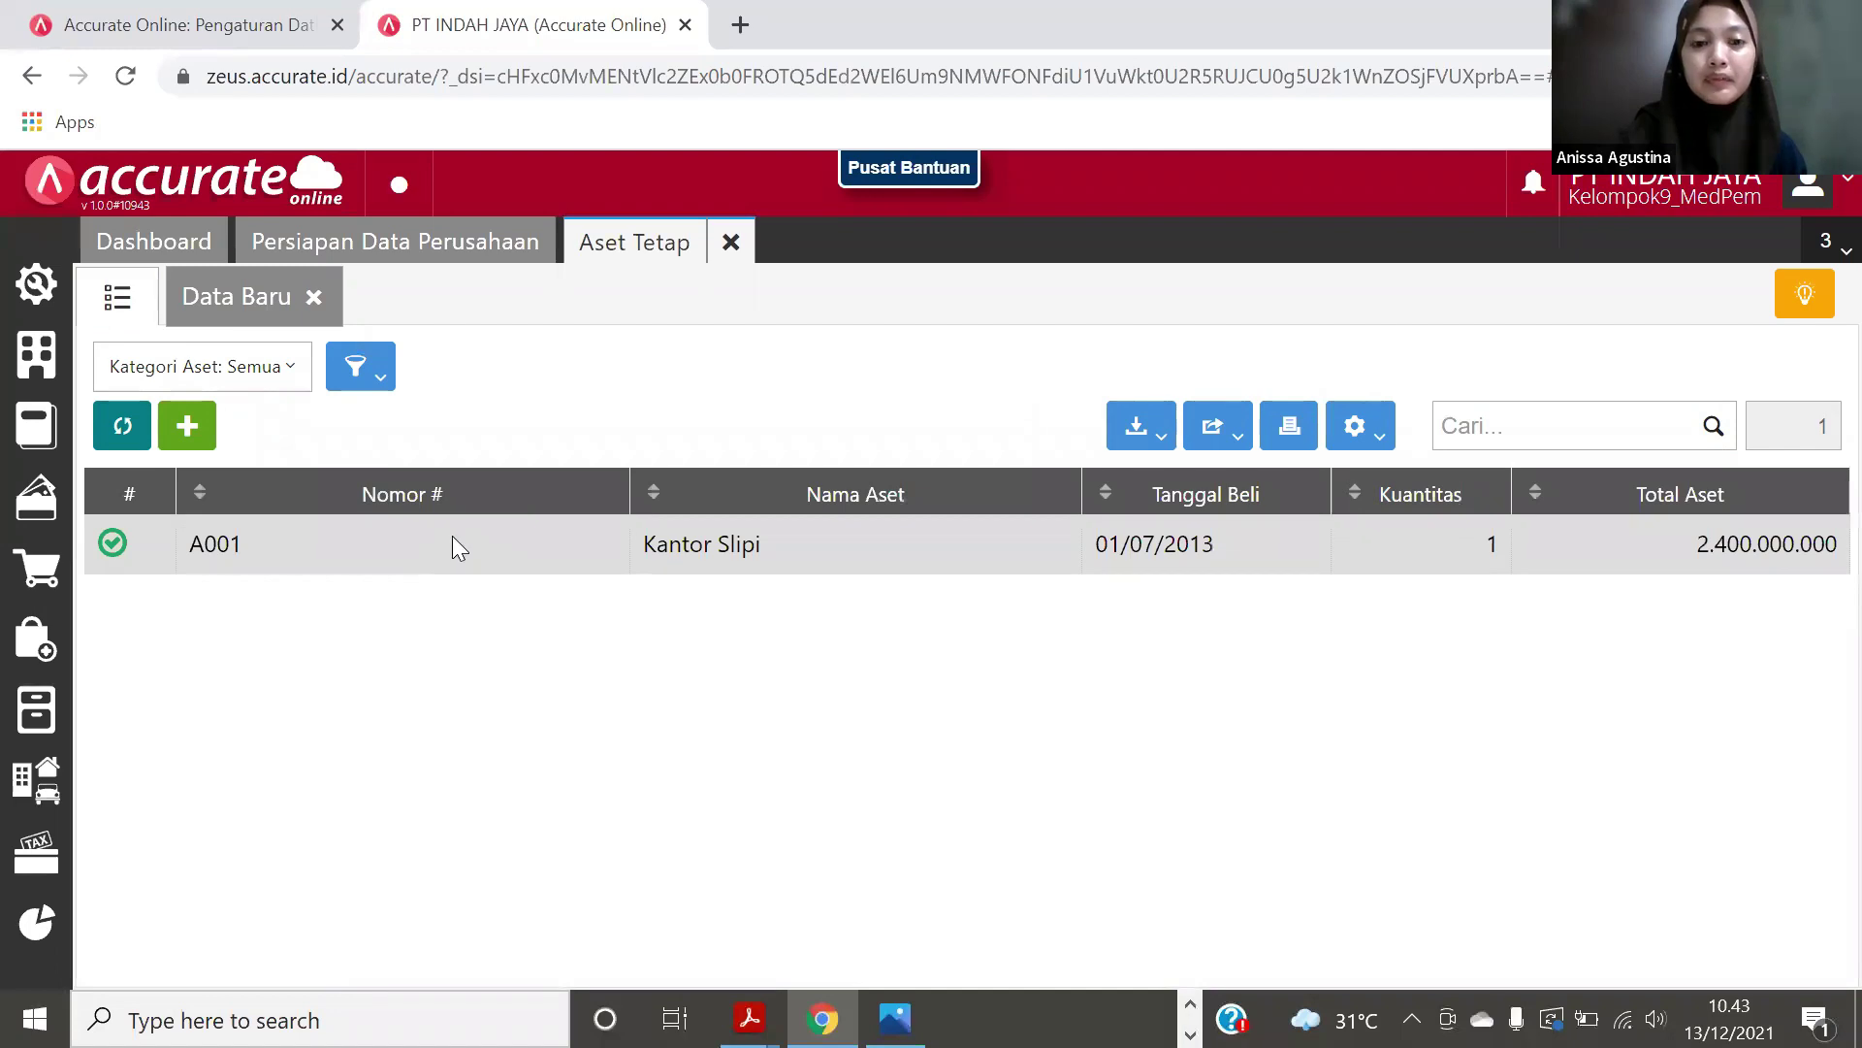
click(453, 546)
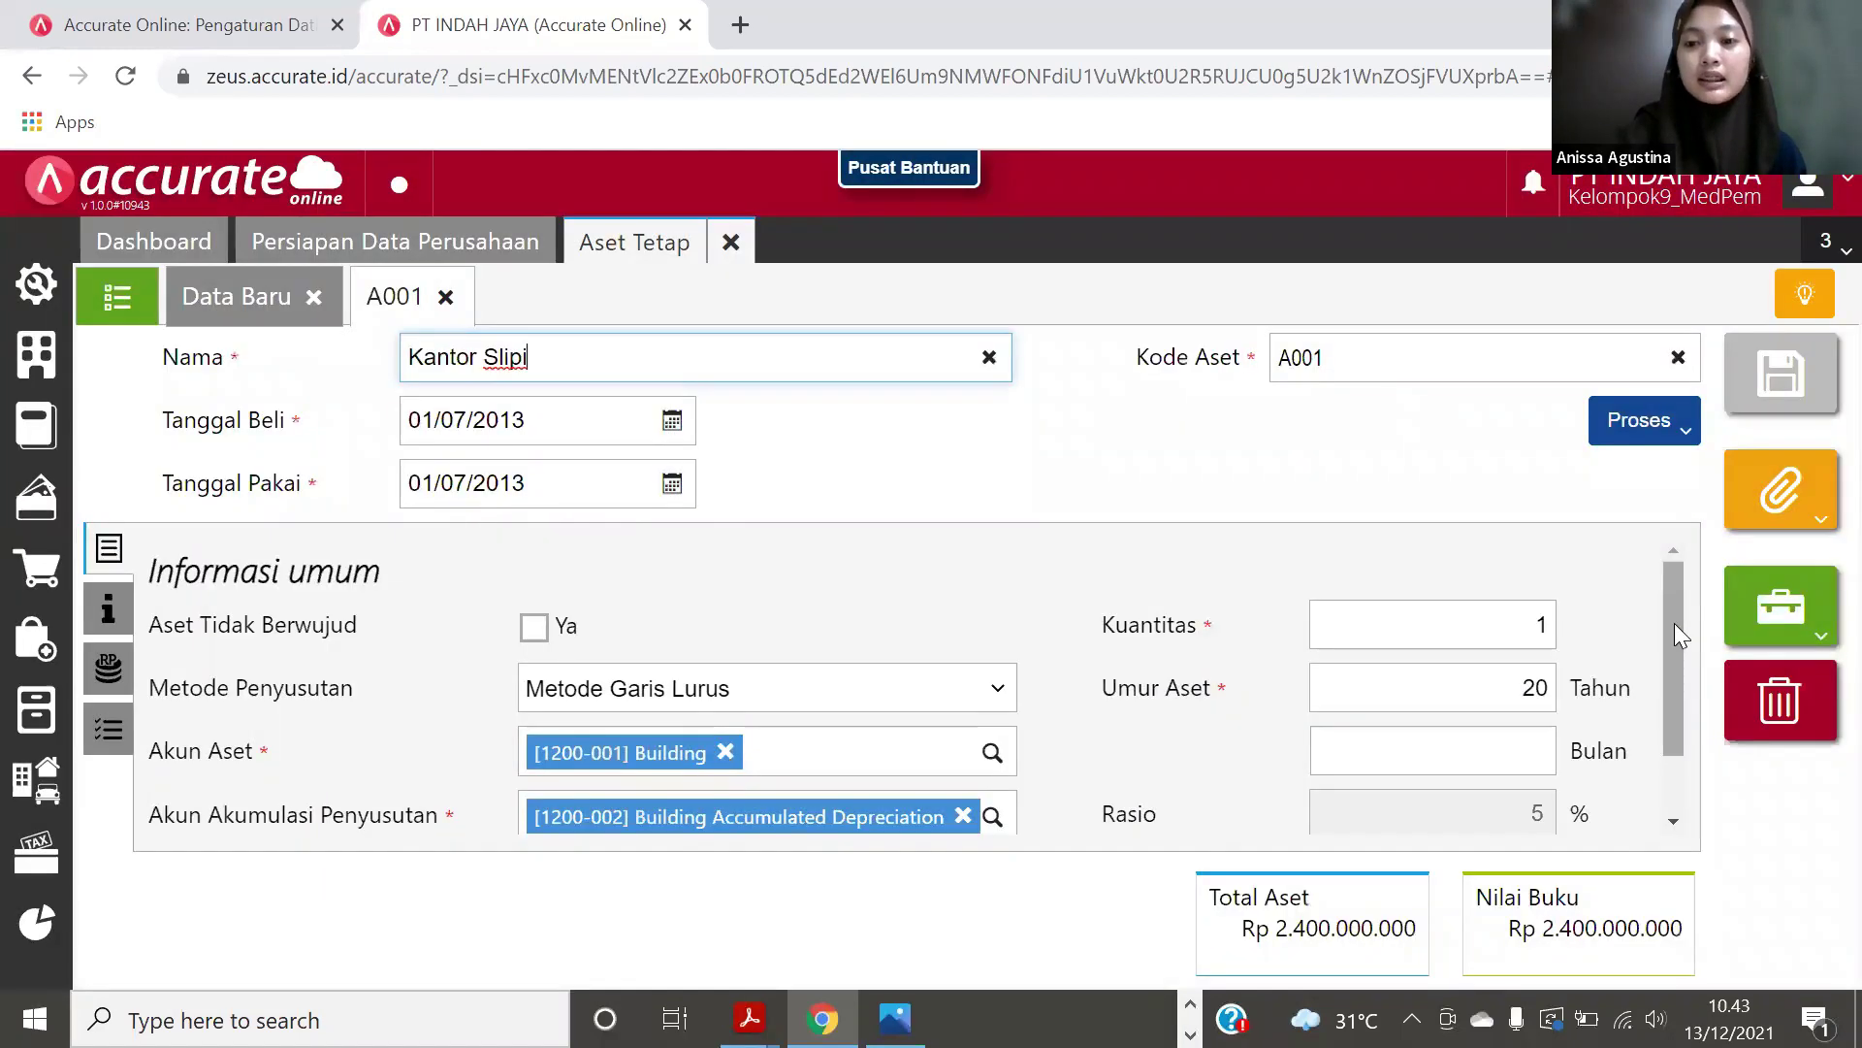
scroll(1672, 625, down, 1)
scroll(1667, 596, up, 1)
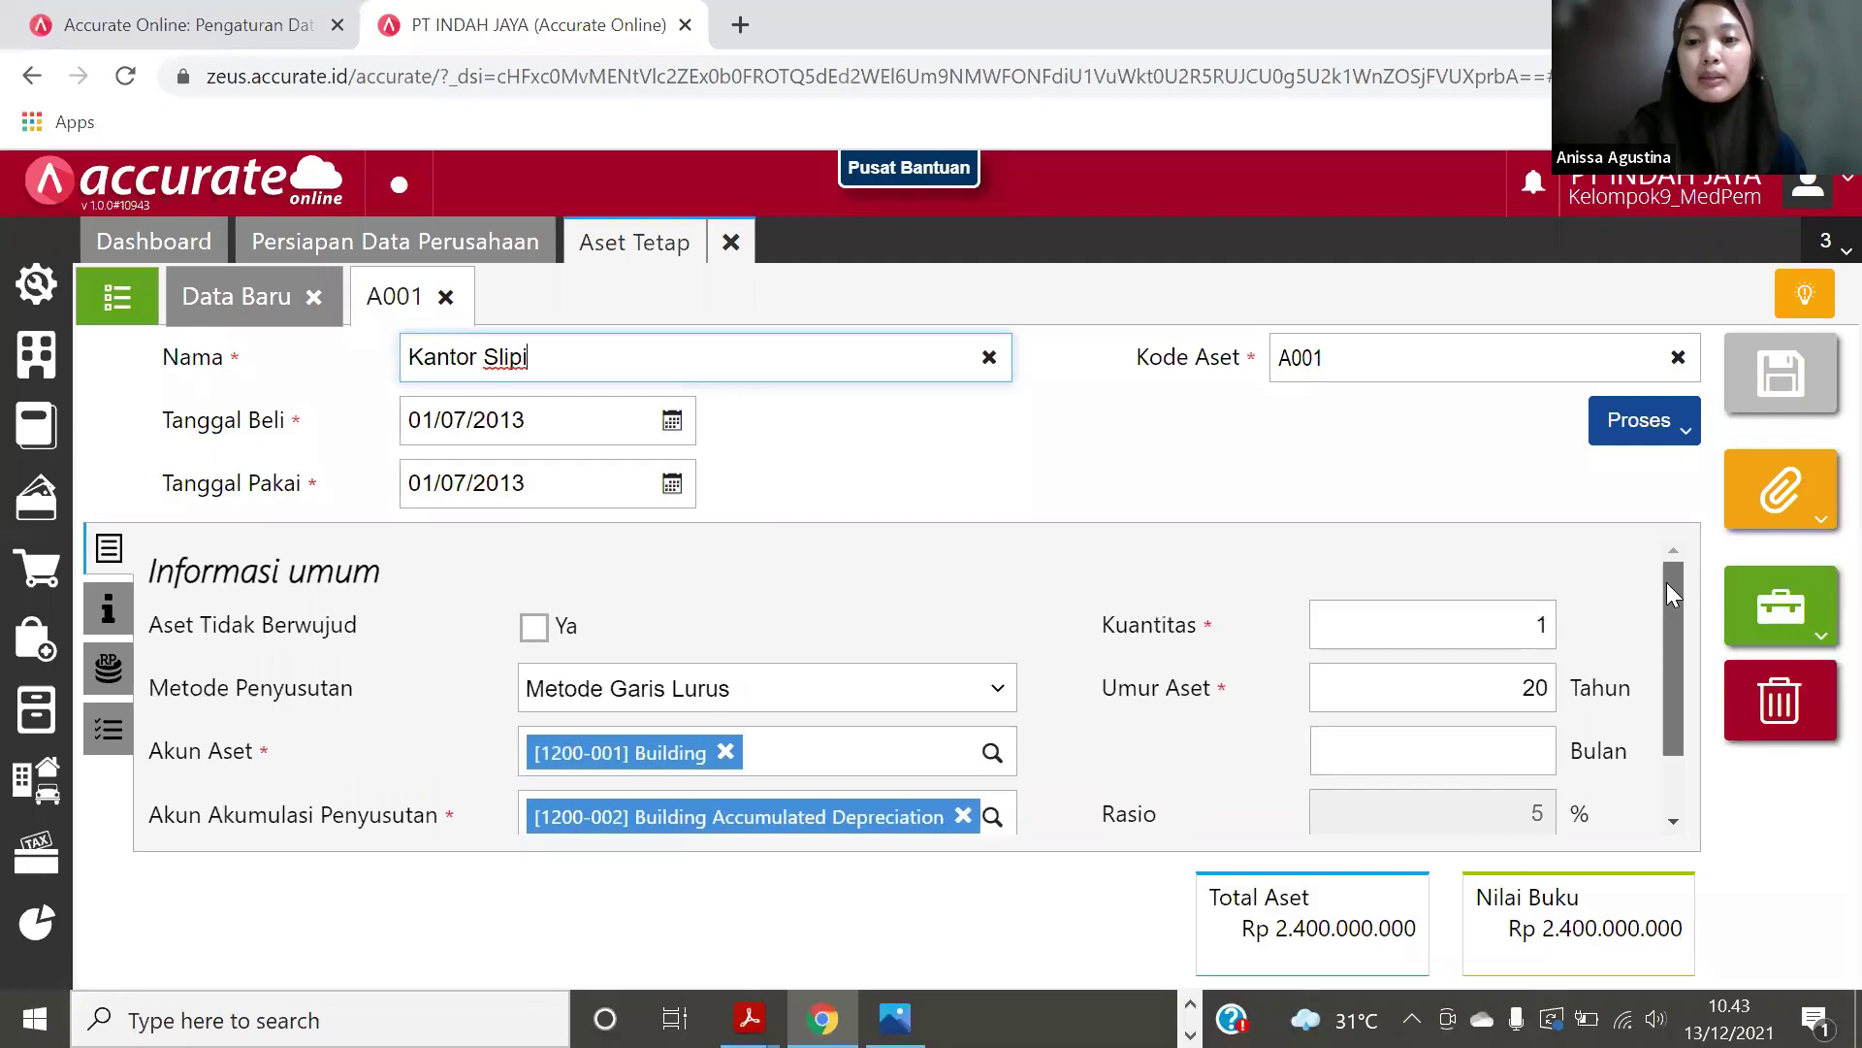
scroll(1669, 679, down, 1)
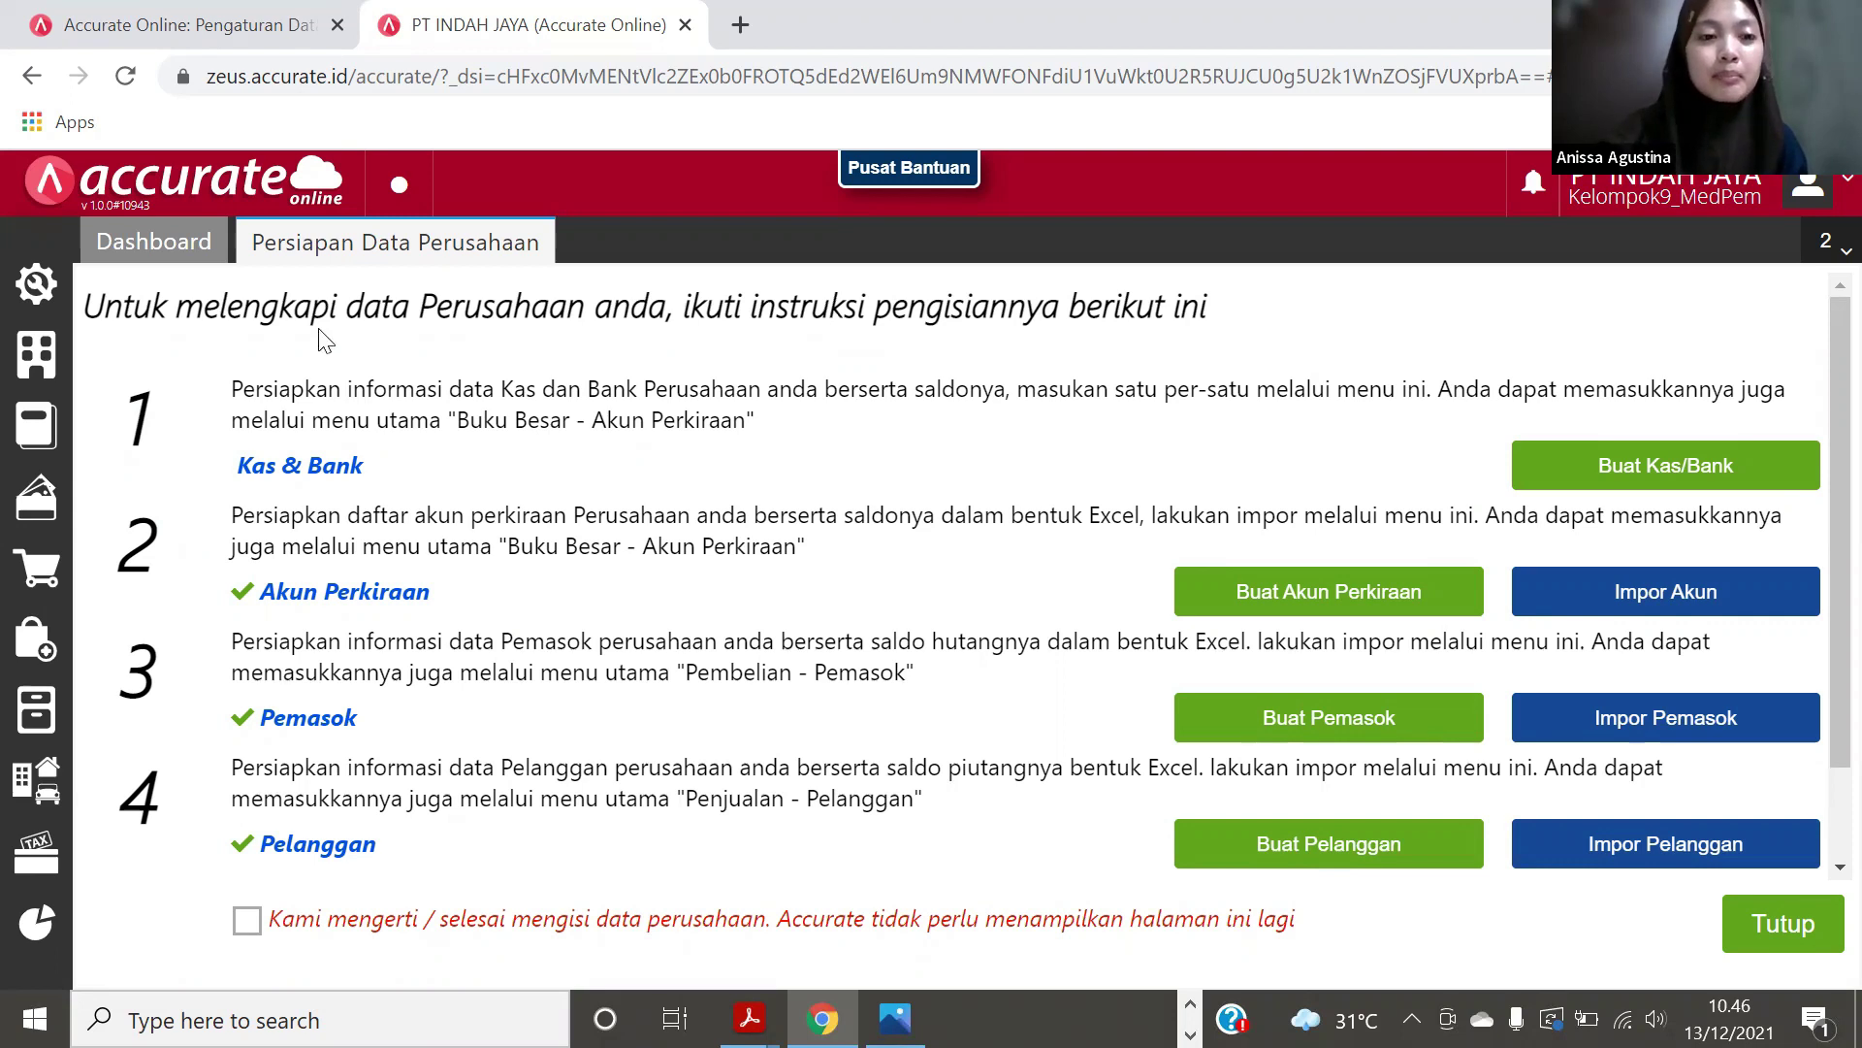
Step: Start a new month-end process (Proses Akhir Bulan) entry with Desember as the month and 2019 as the year
click(35, 361)
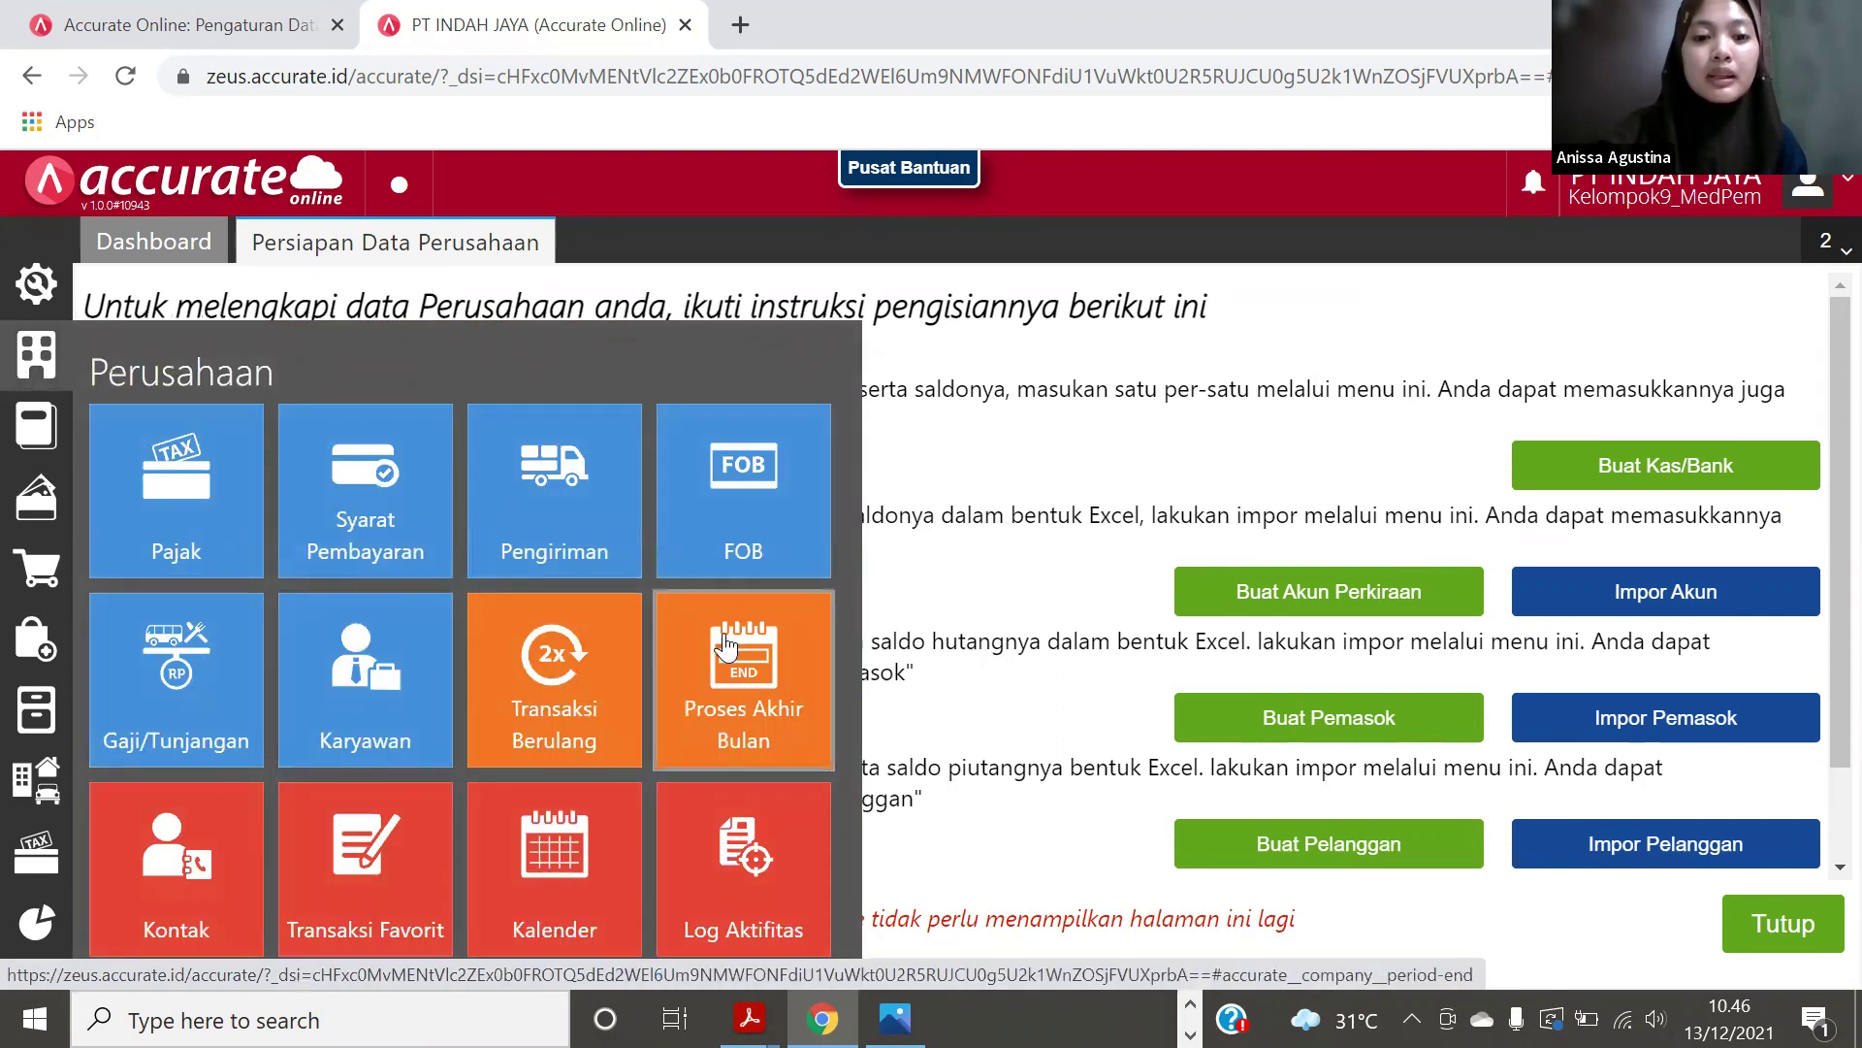
click(725, 645)
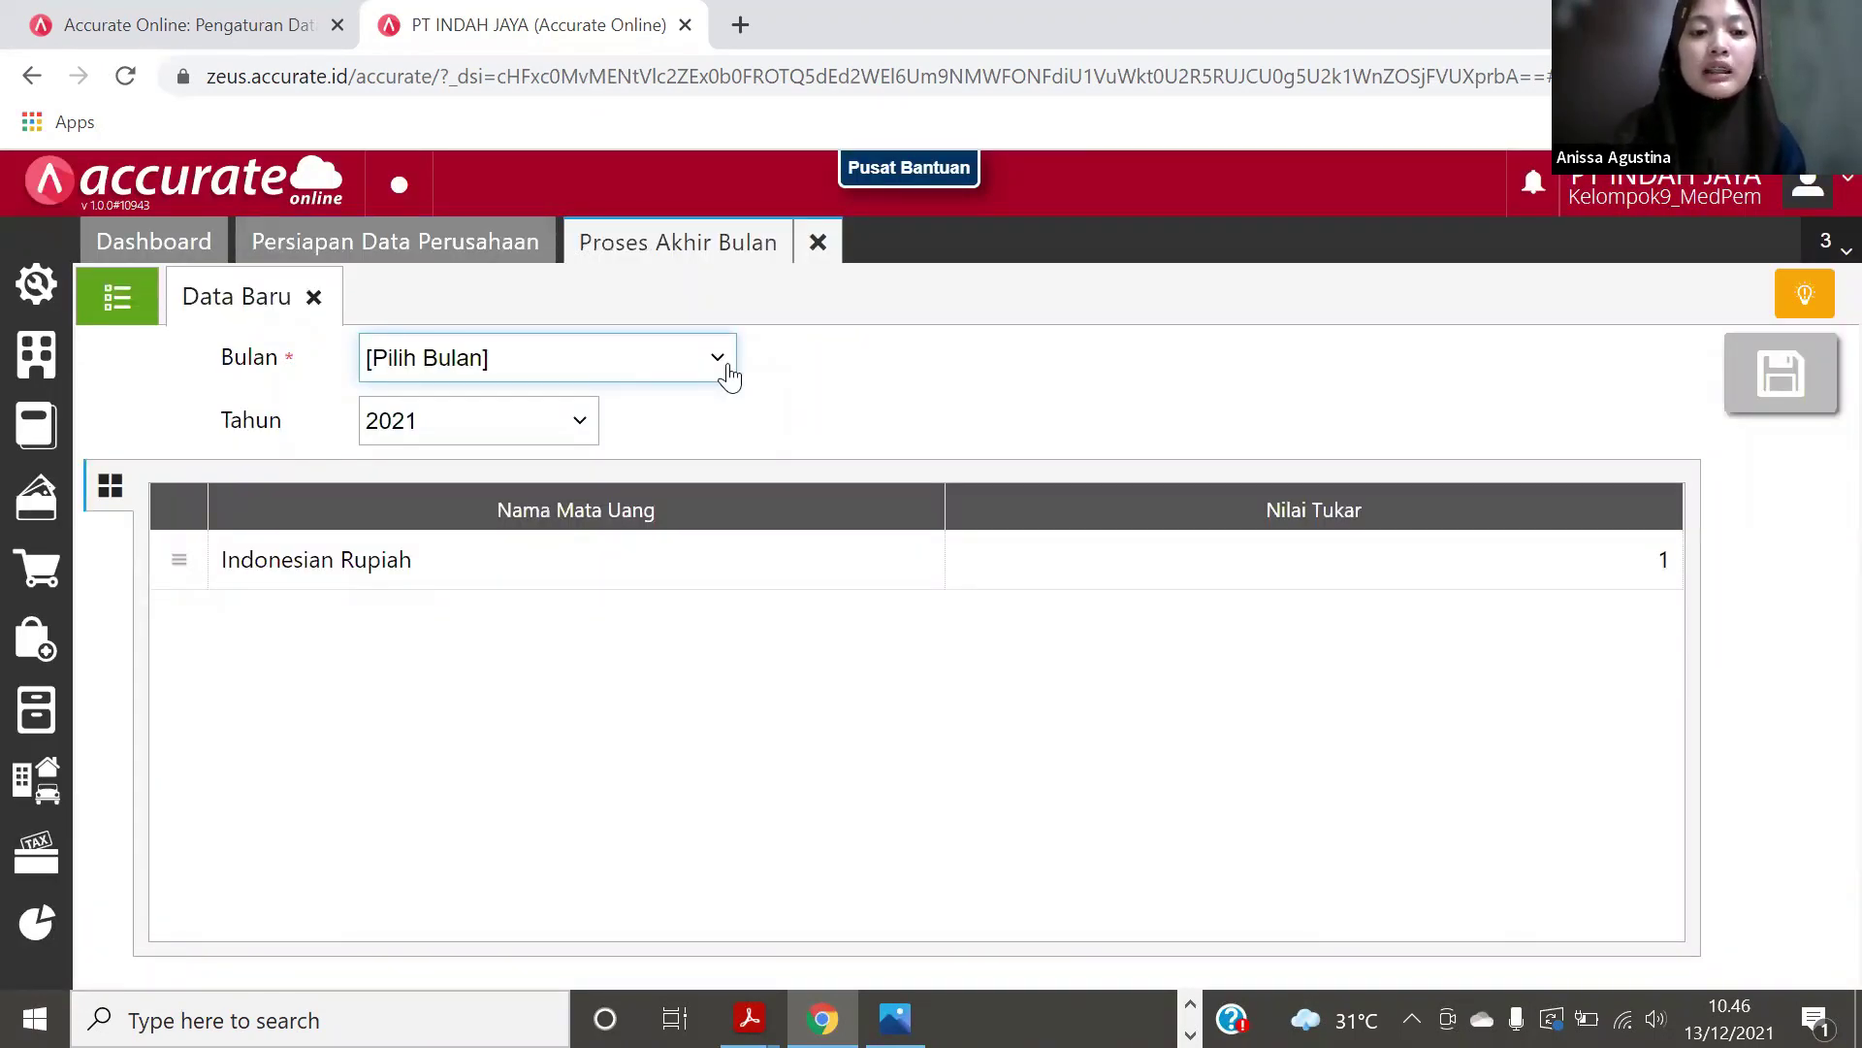
click(729, 376)
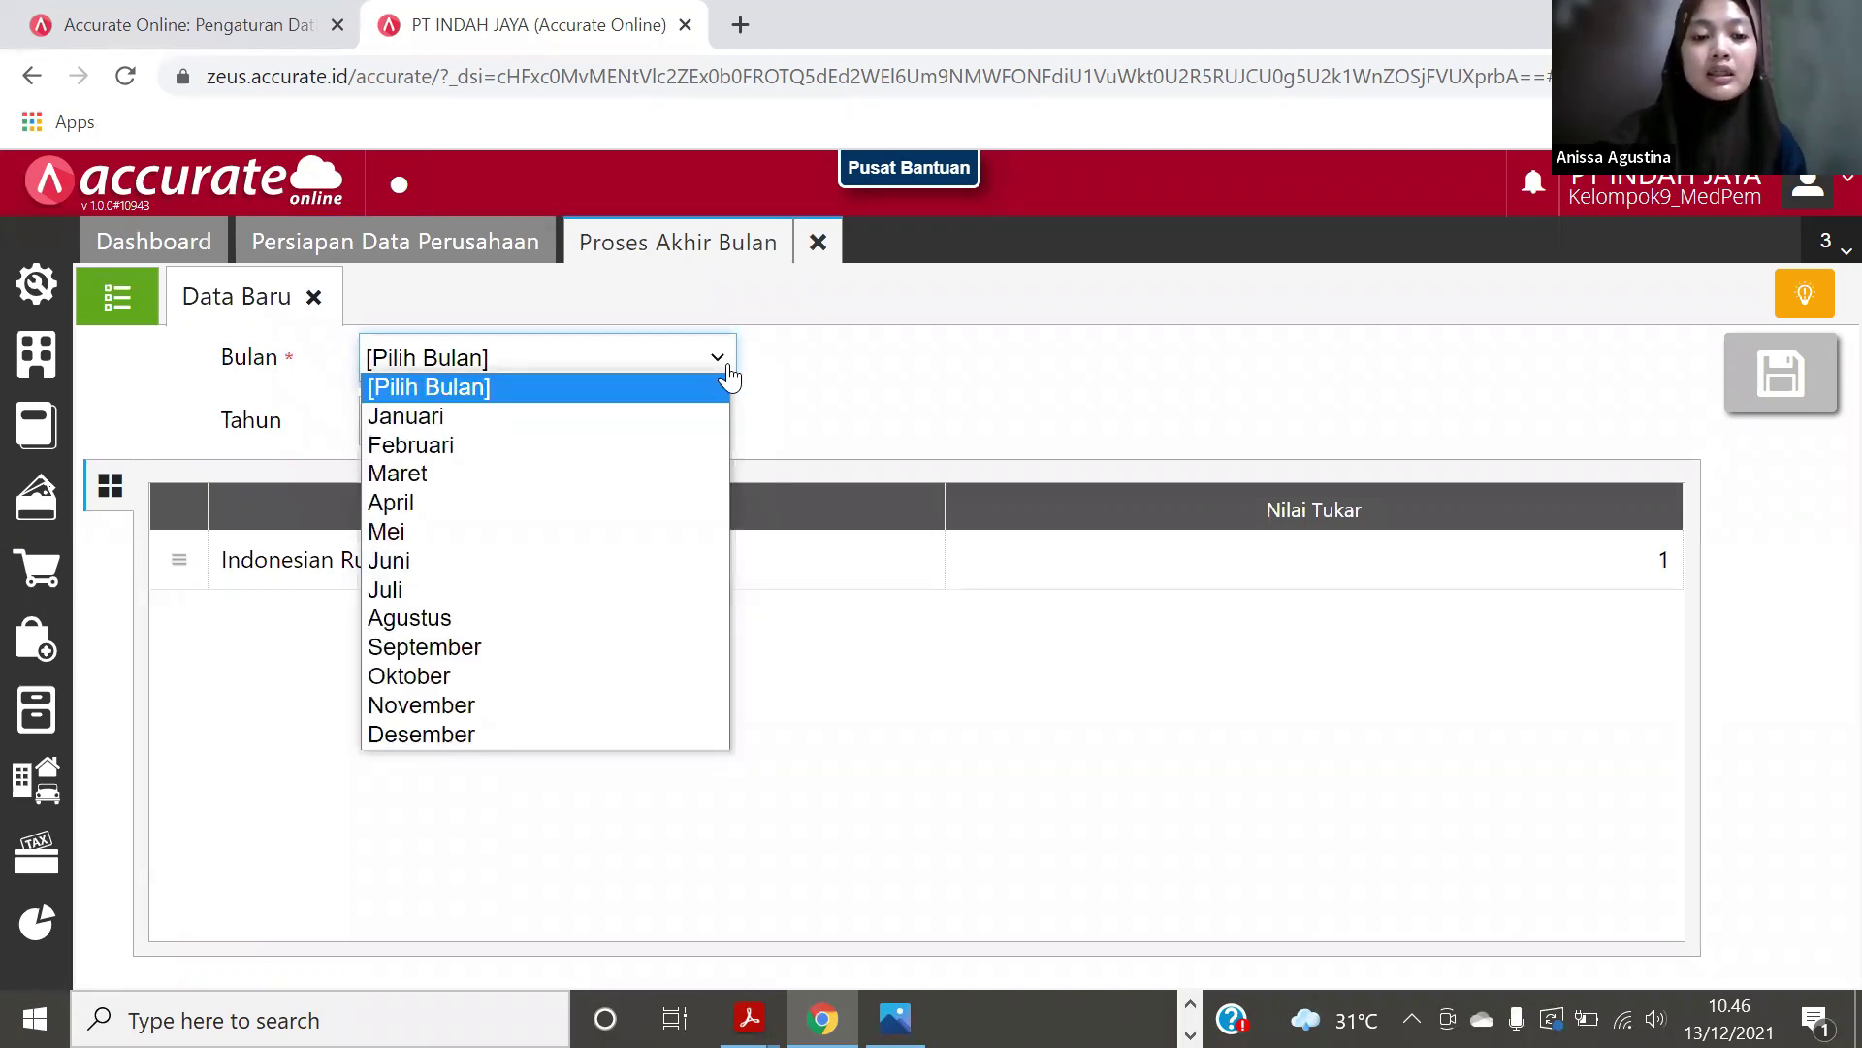
click(466, 734)
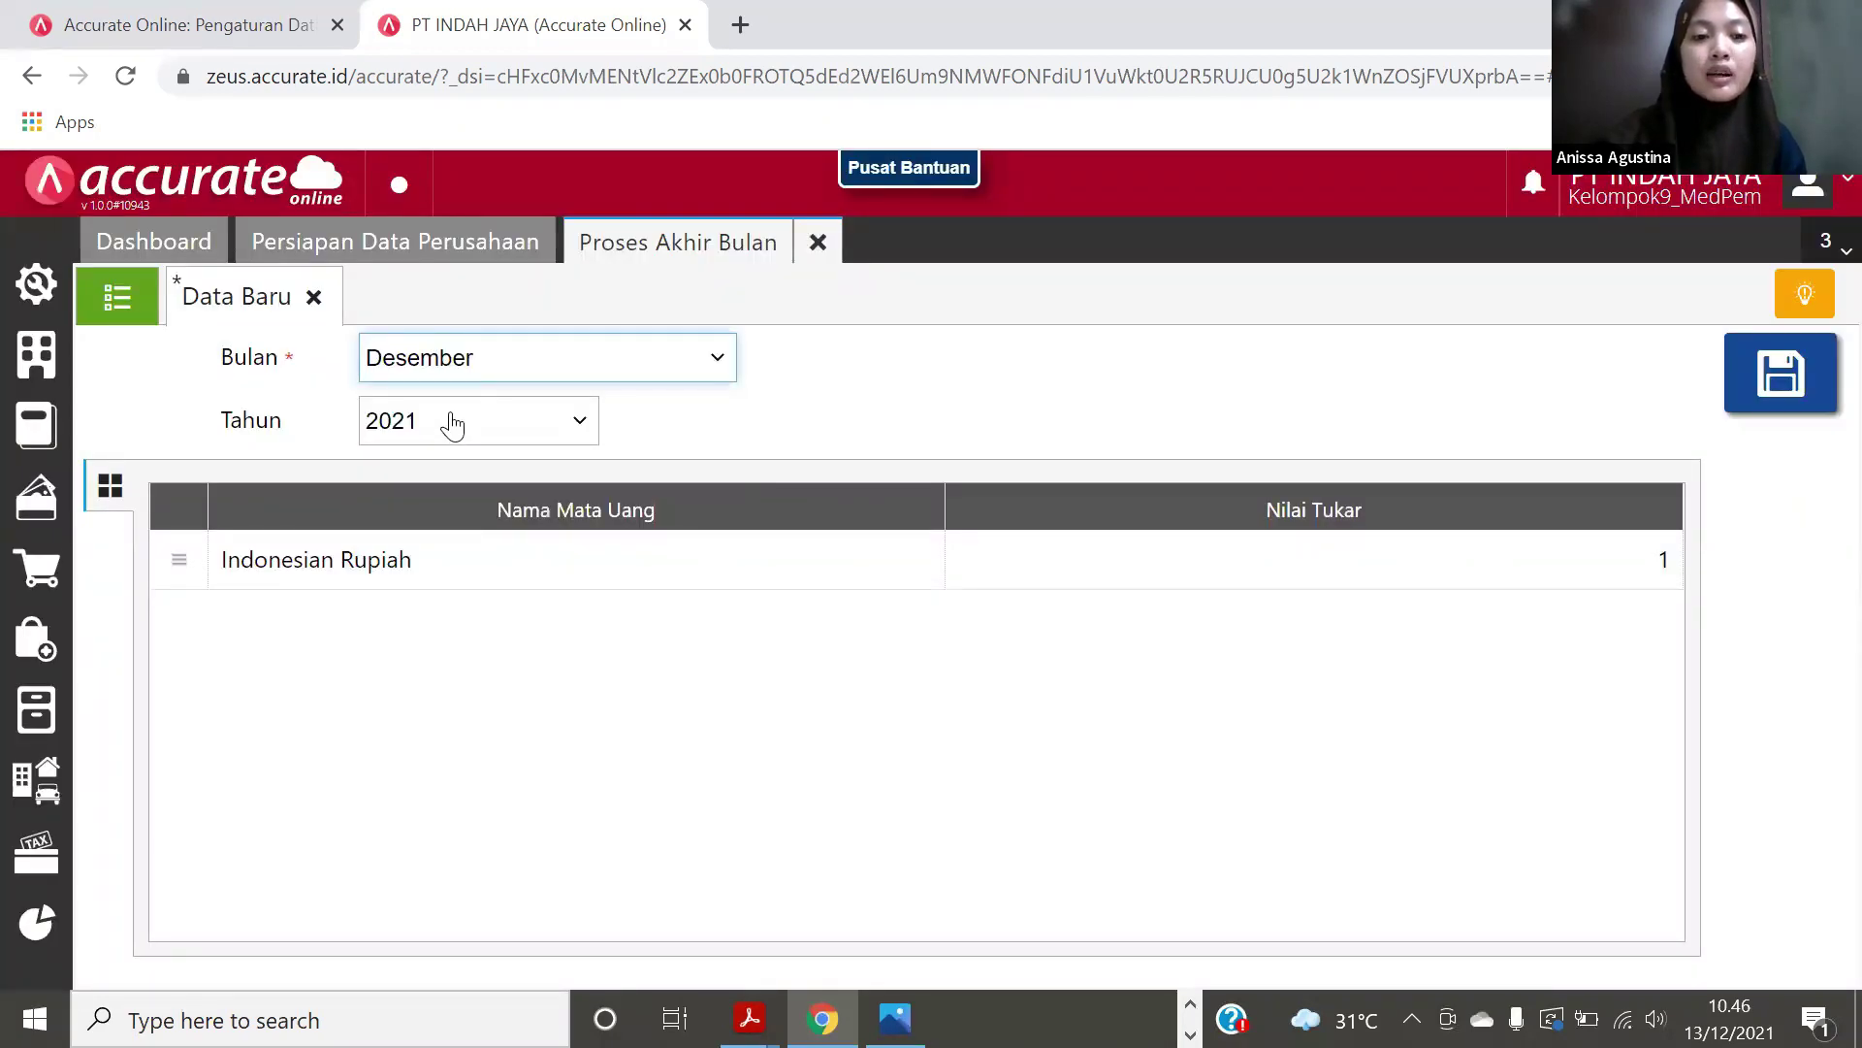
click(451, 422)
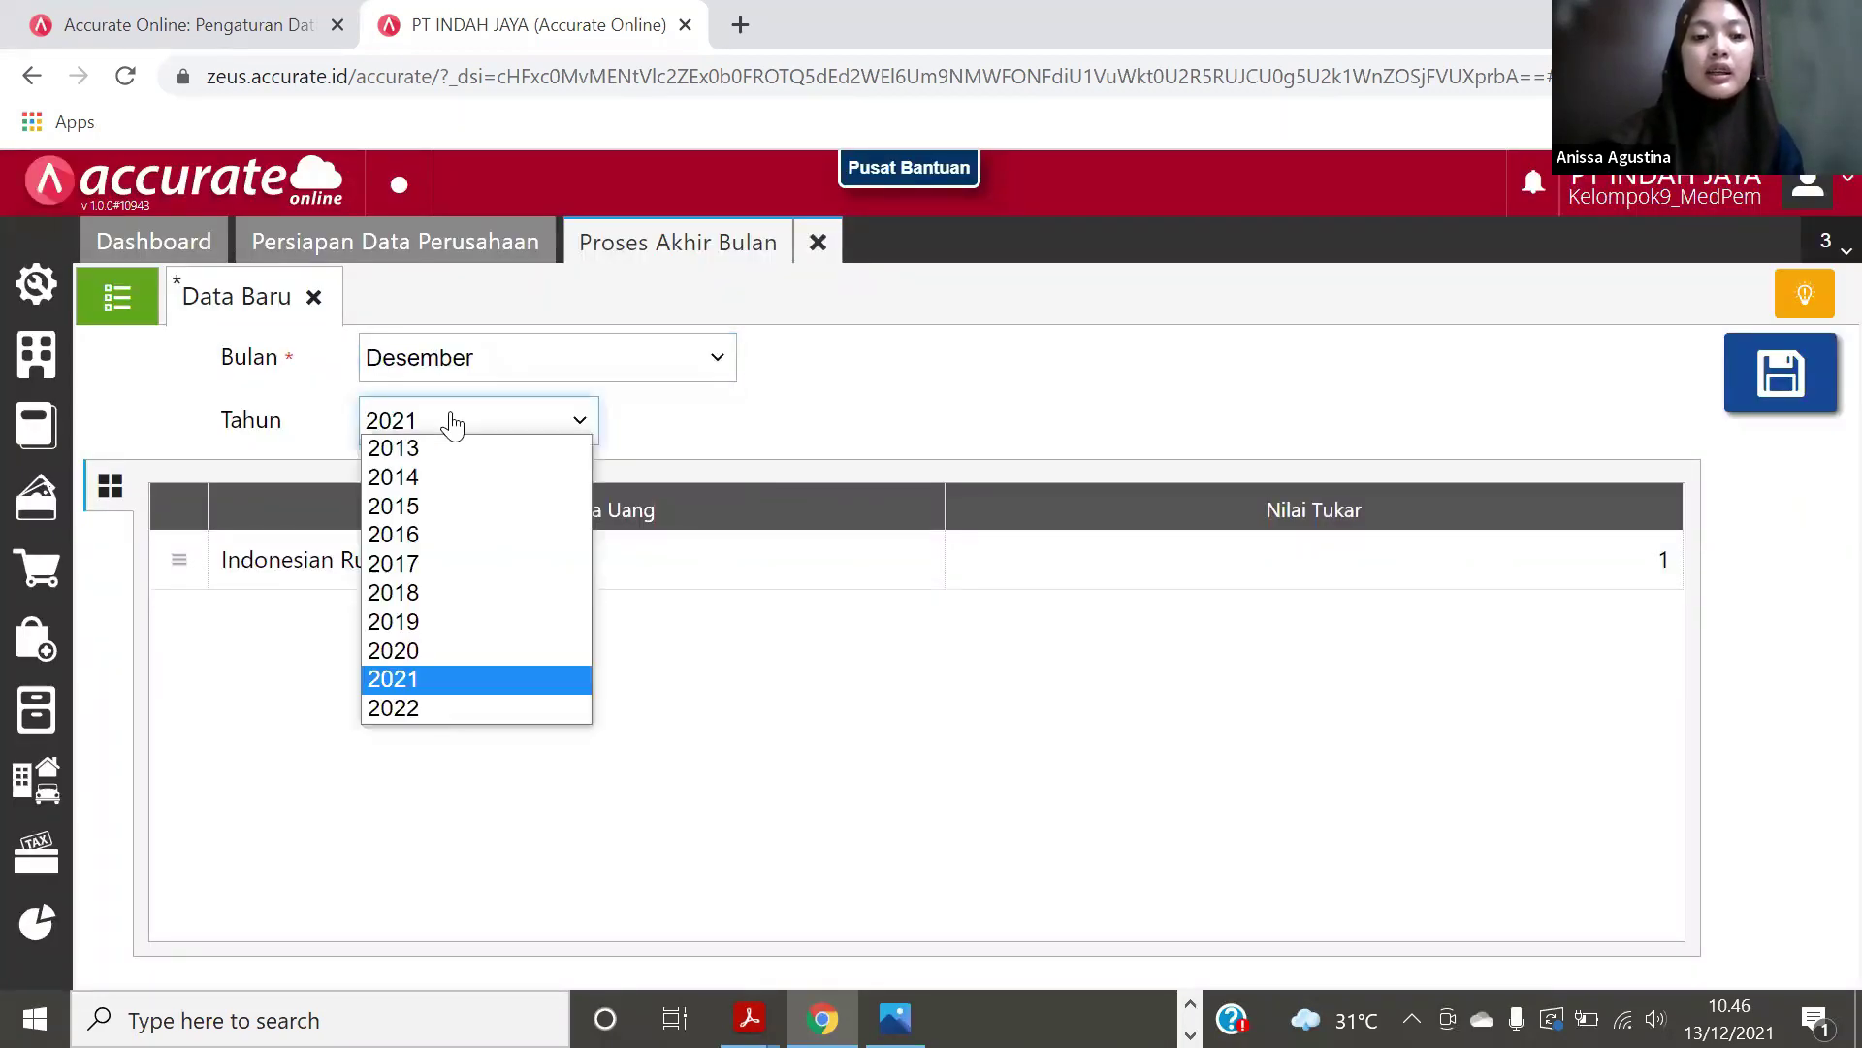
click(408, 621)
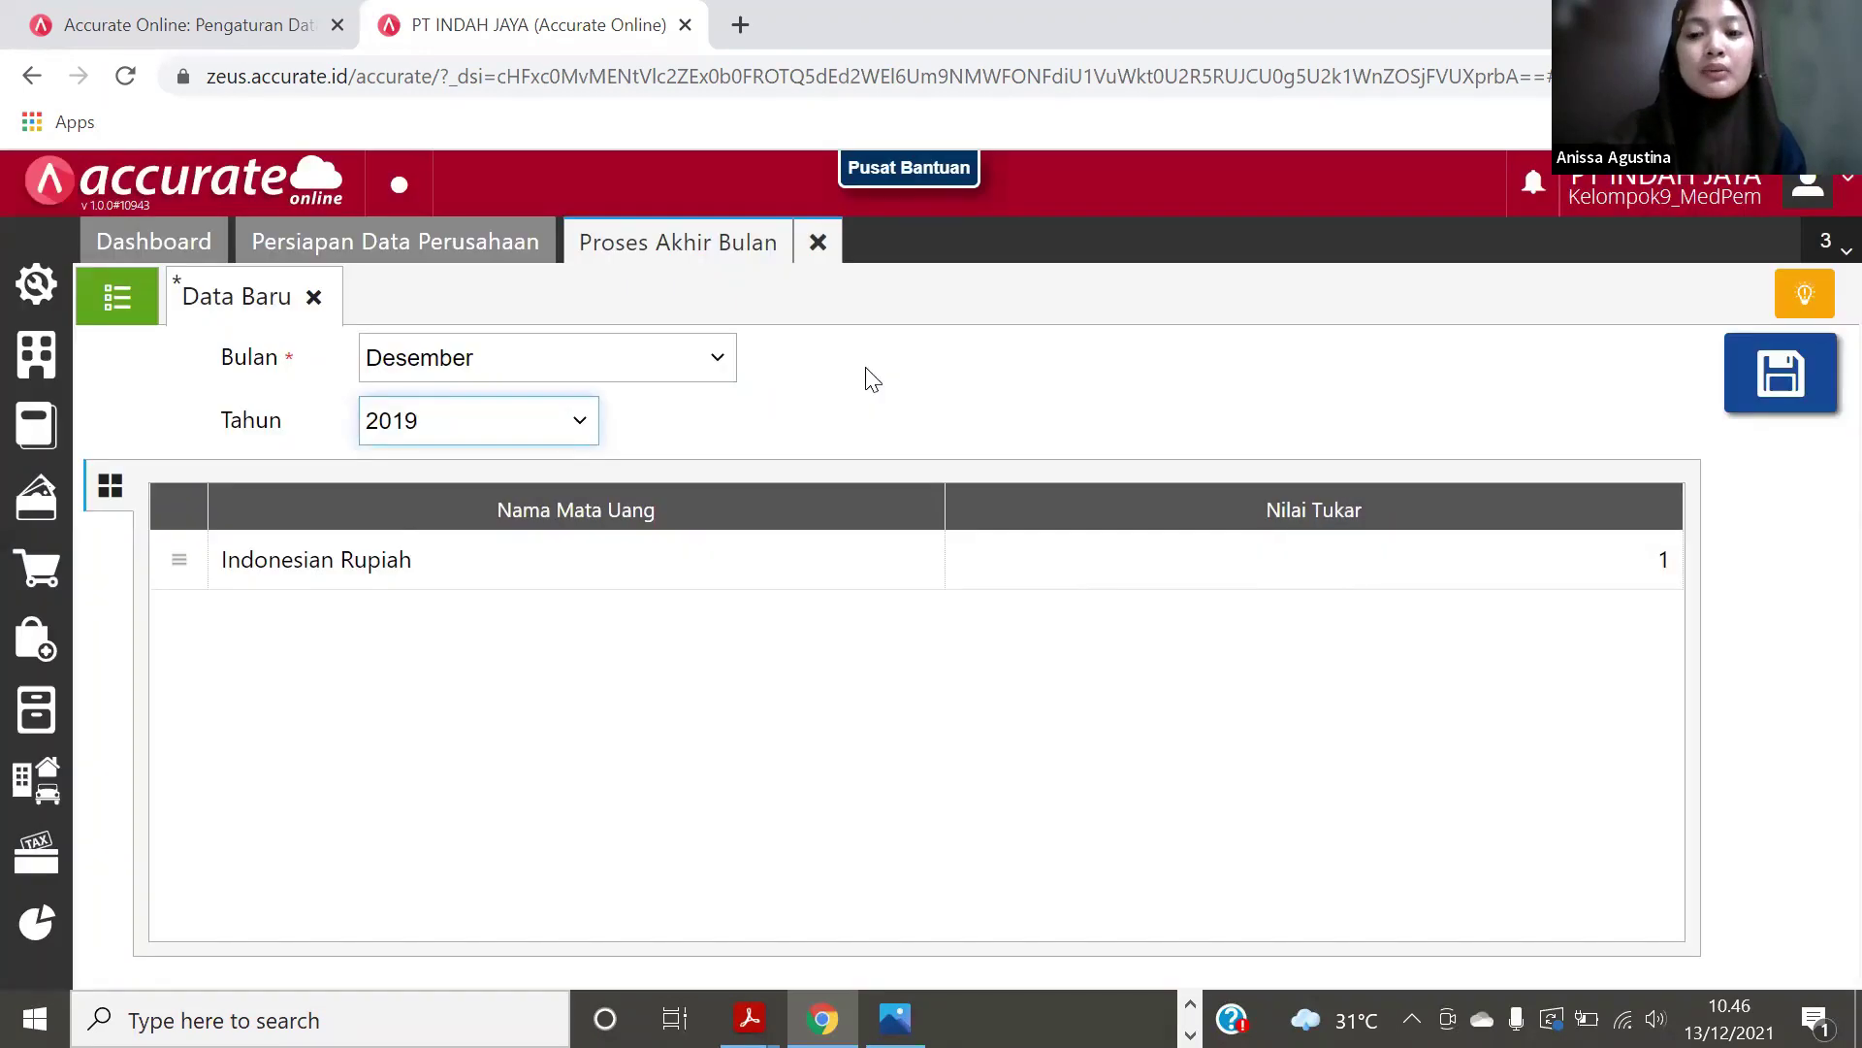